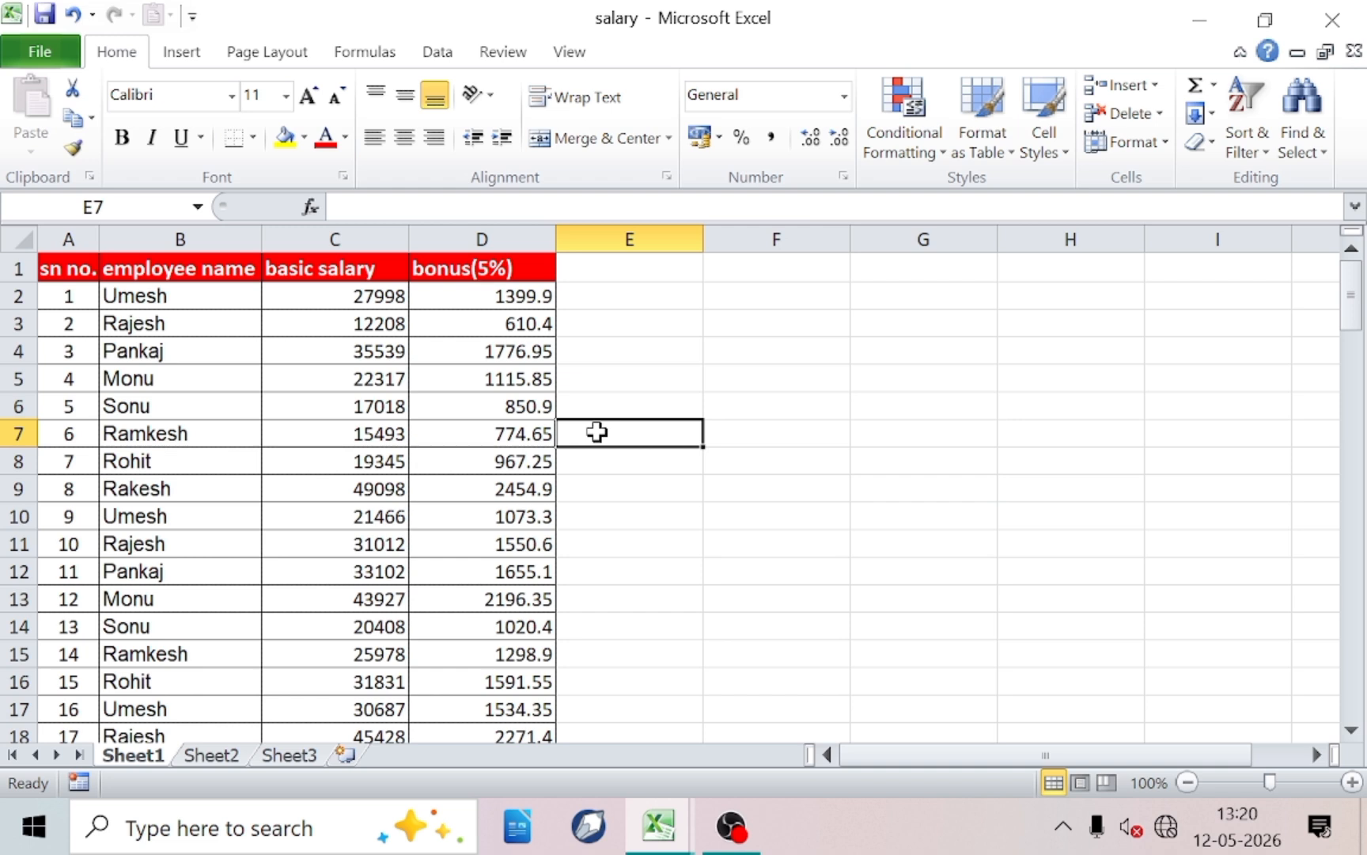
- Open a second window of the salary workbook, show the desktop, and switch back to the salary:2 window
click(569, 54)
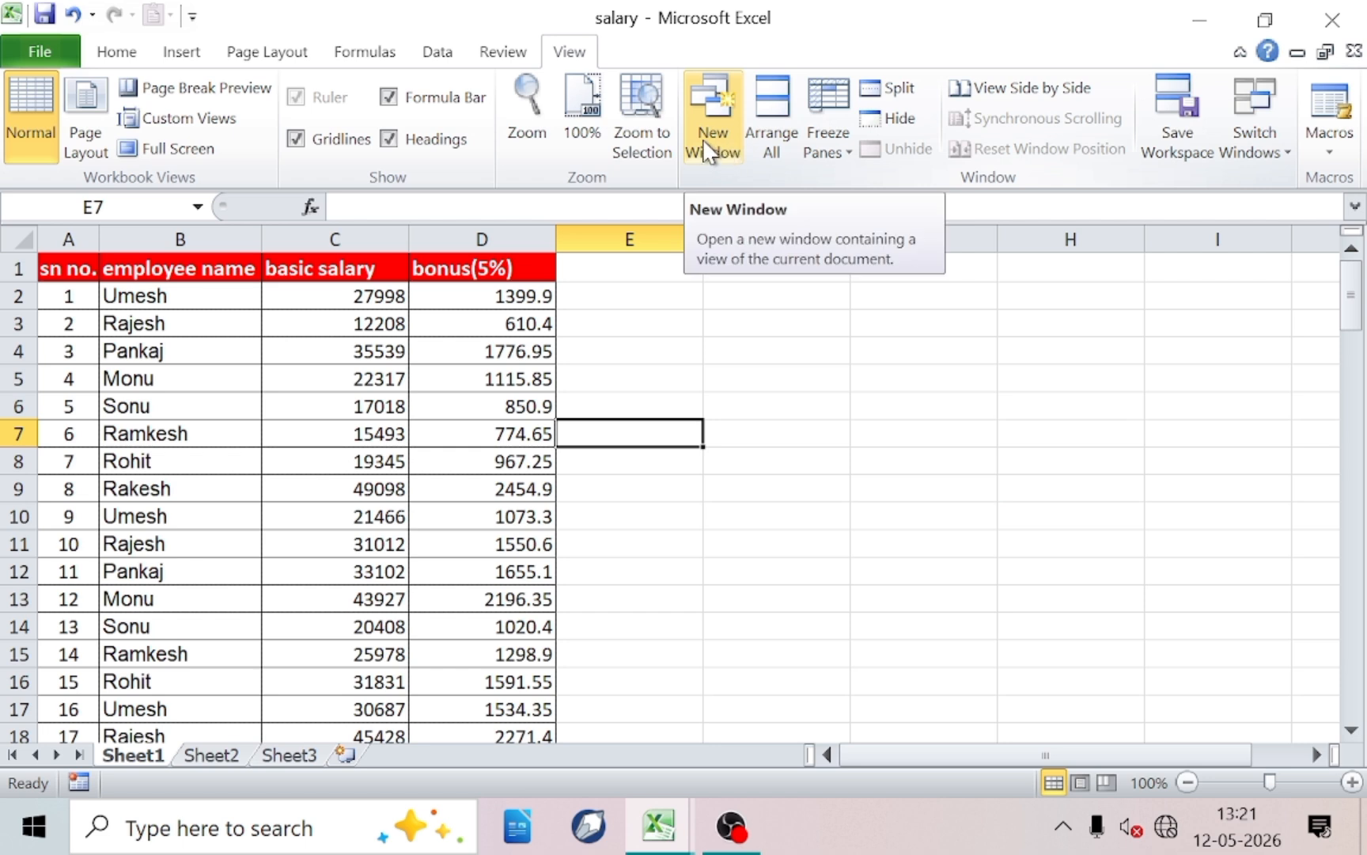
click(705, 142)
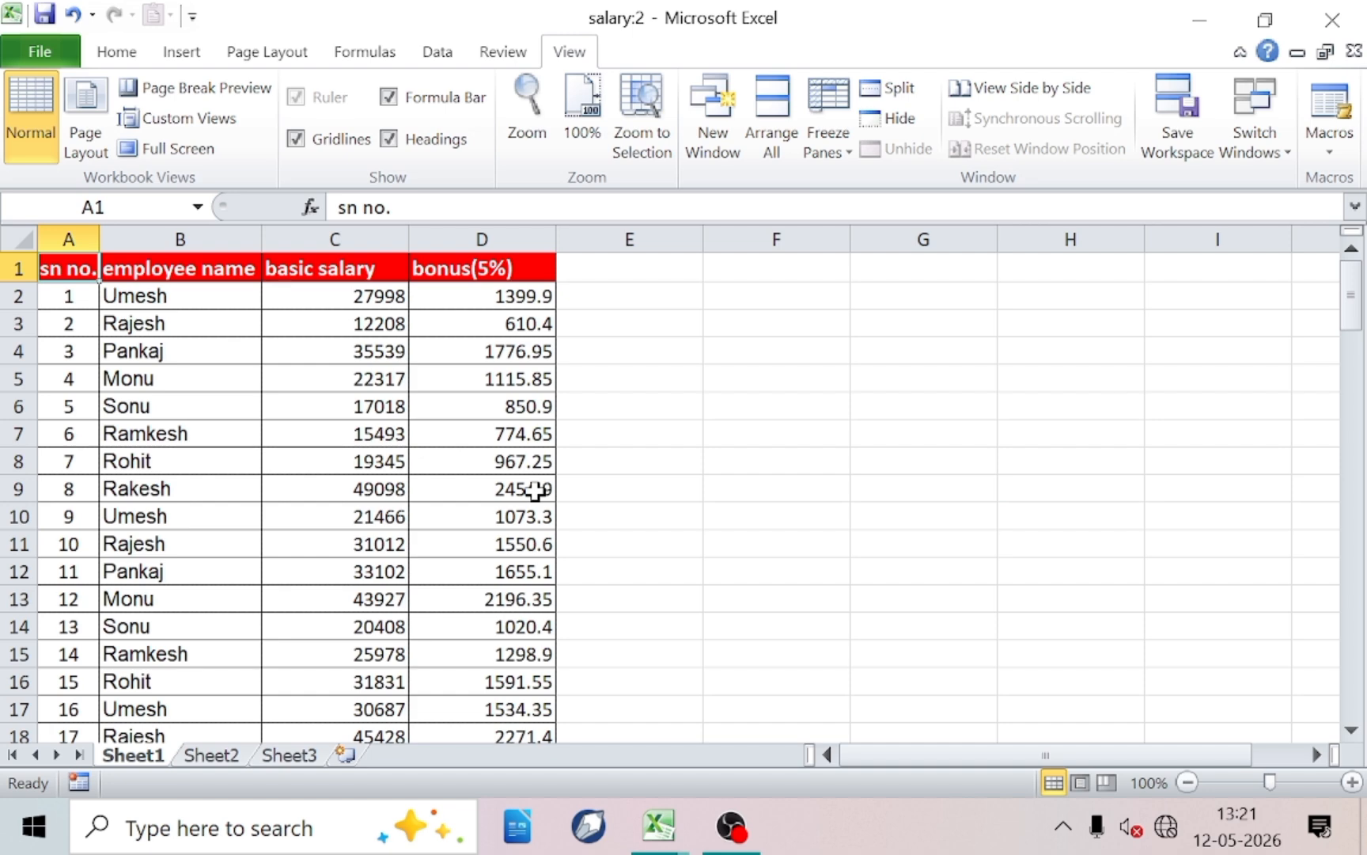
key(super+d)
mouse_move(658, 827)
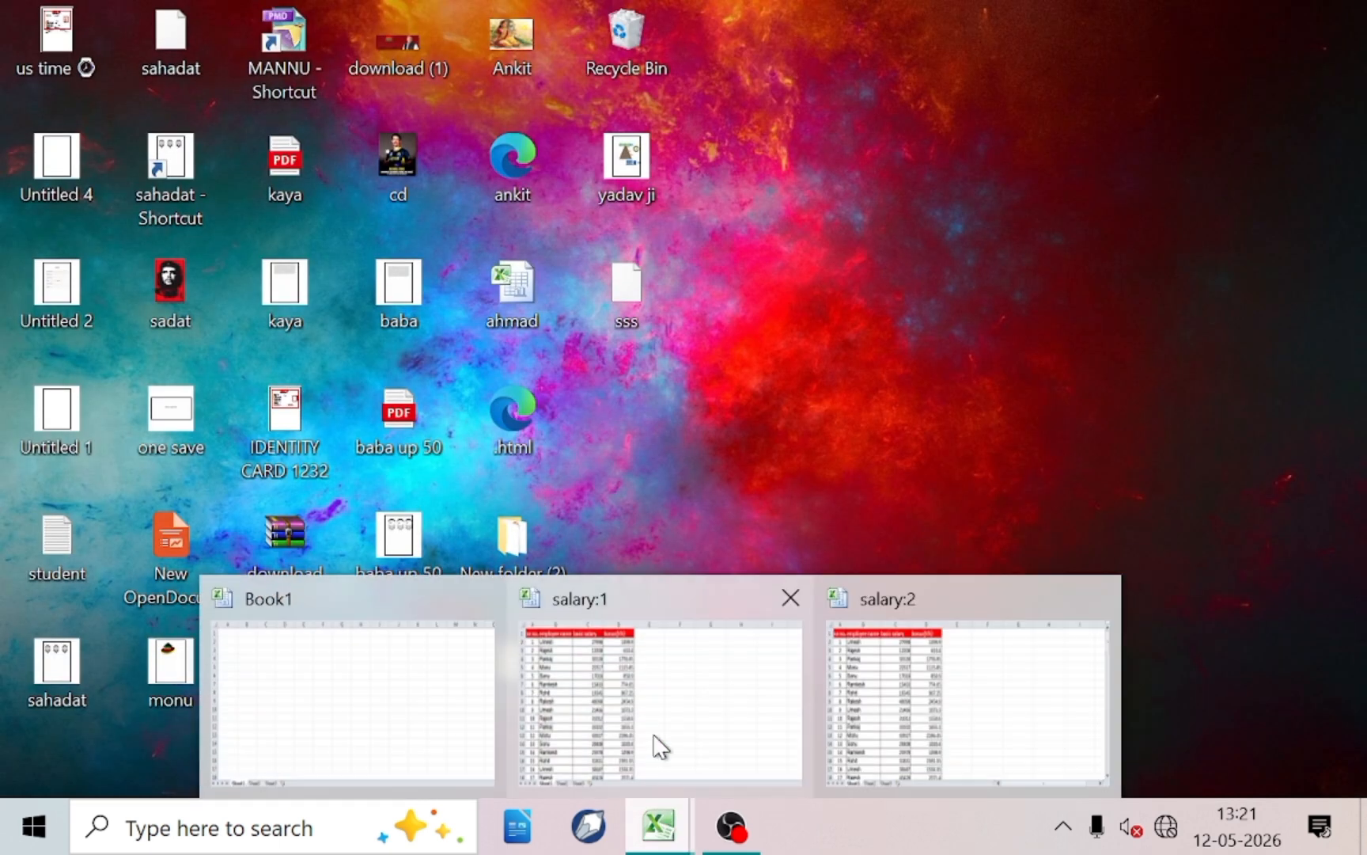
click(845, 685)
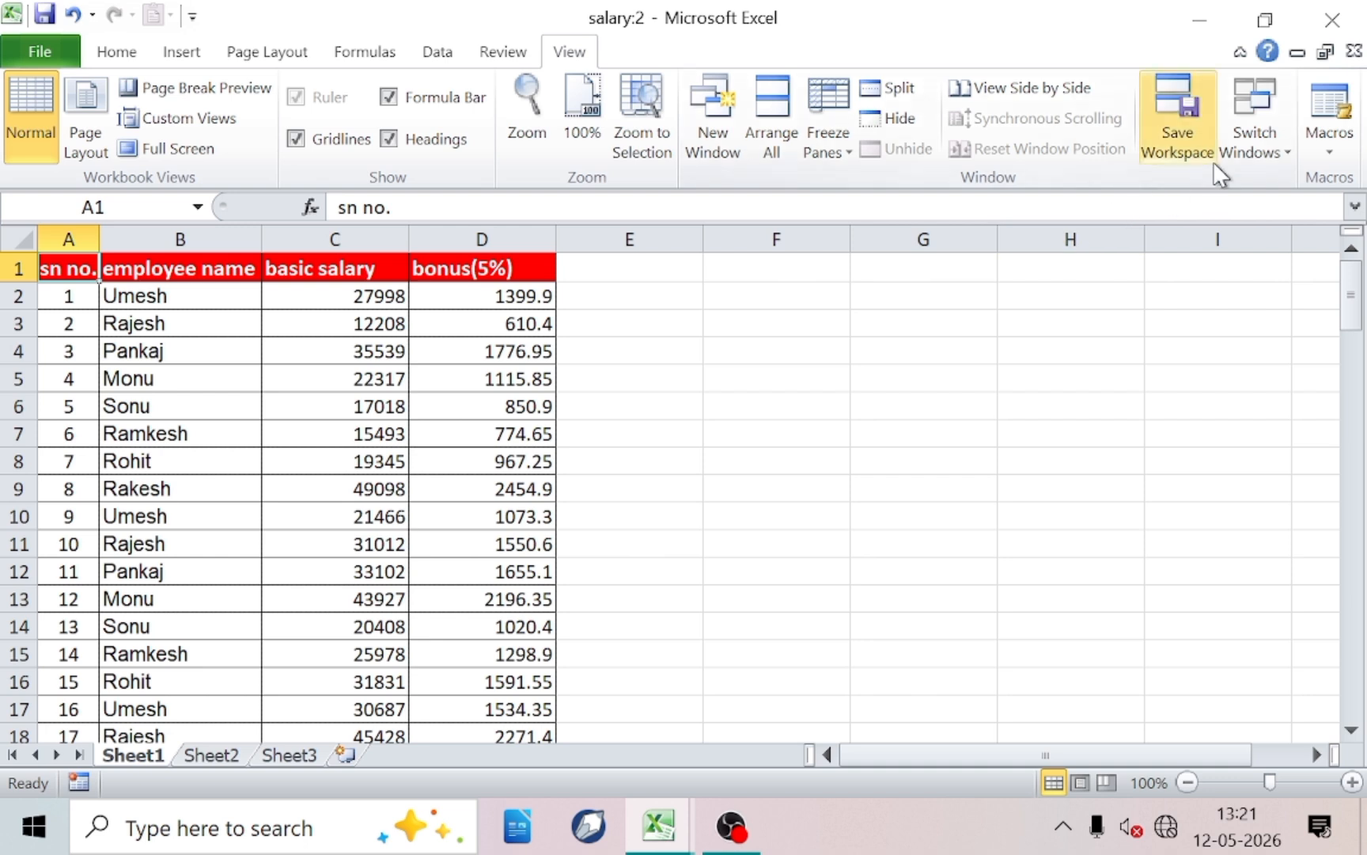
- Check the list of open workbook windows and close the empty Book1 workbook
click(1232, 153)
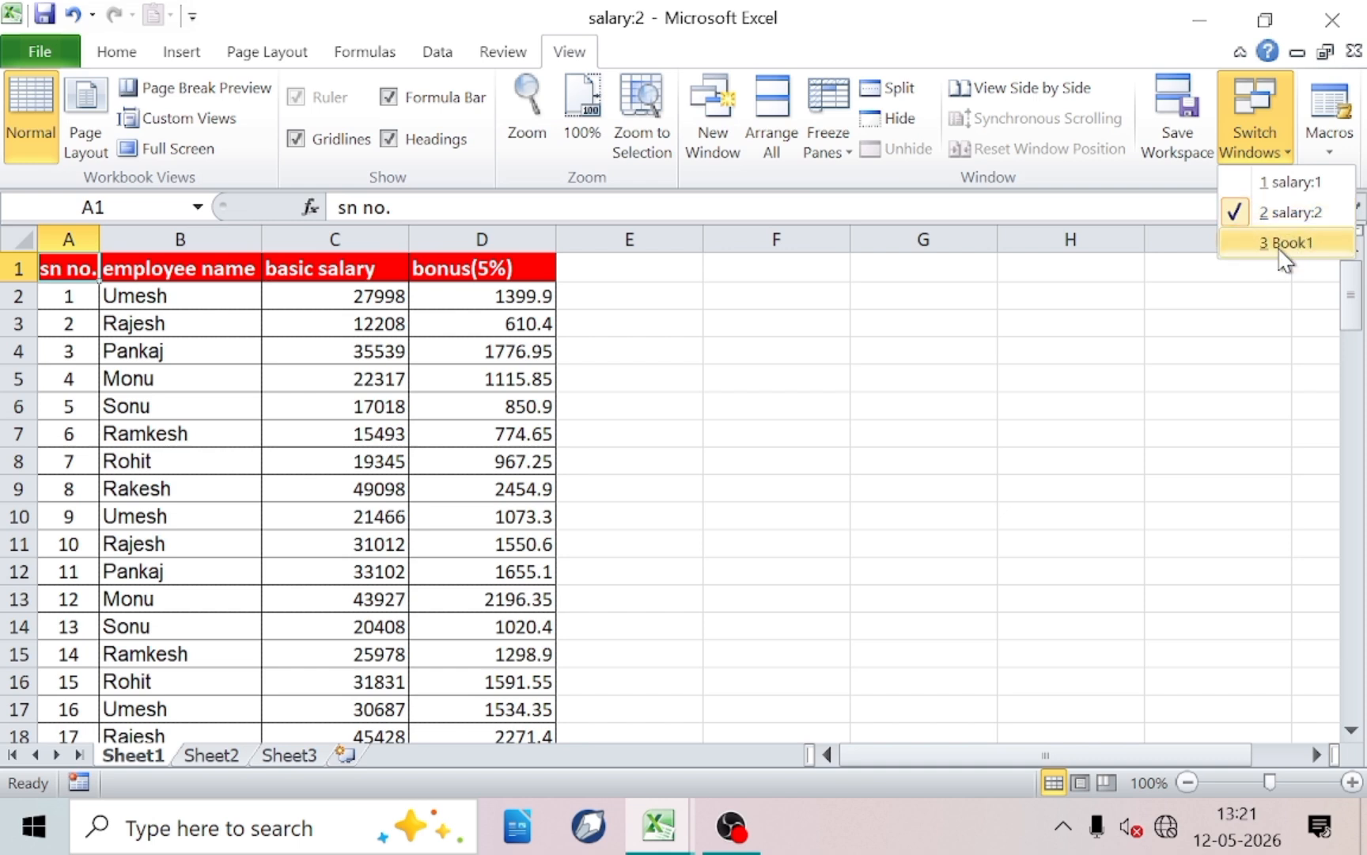
mouse_move(663, 829)
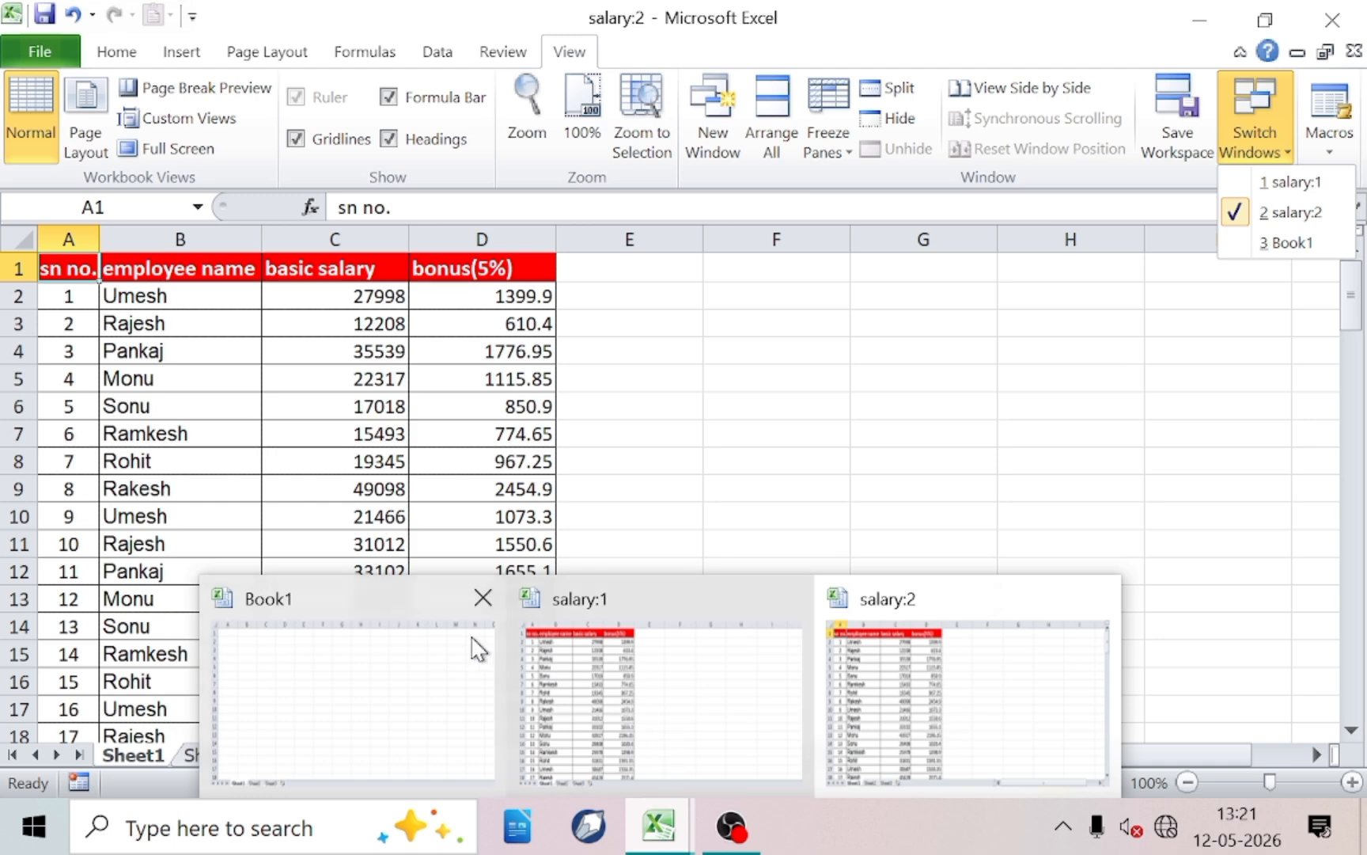
mouse_move(483, 596)
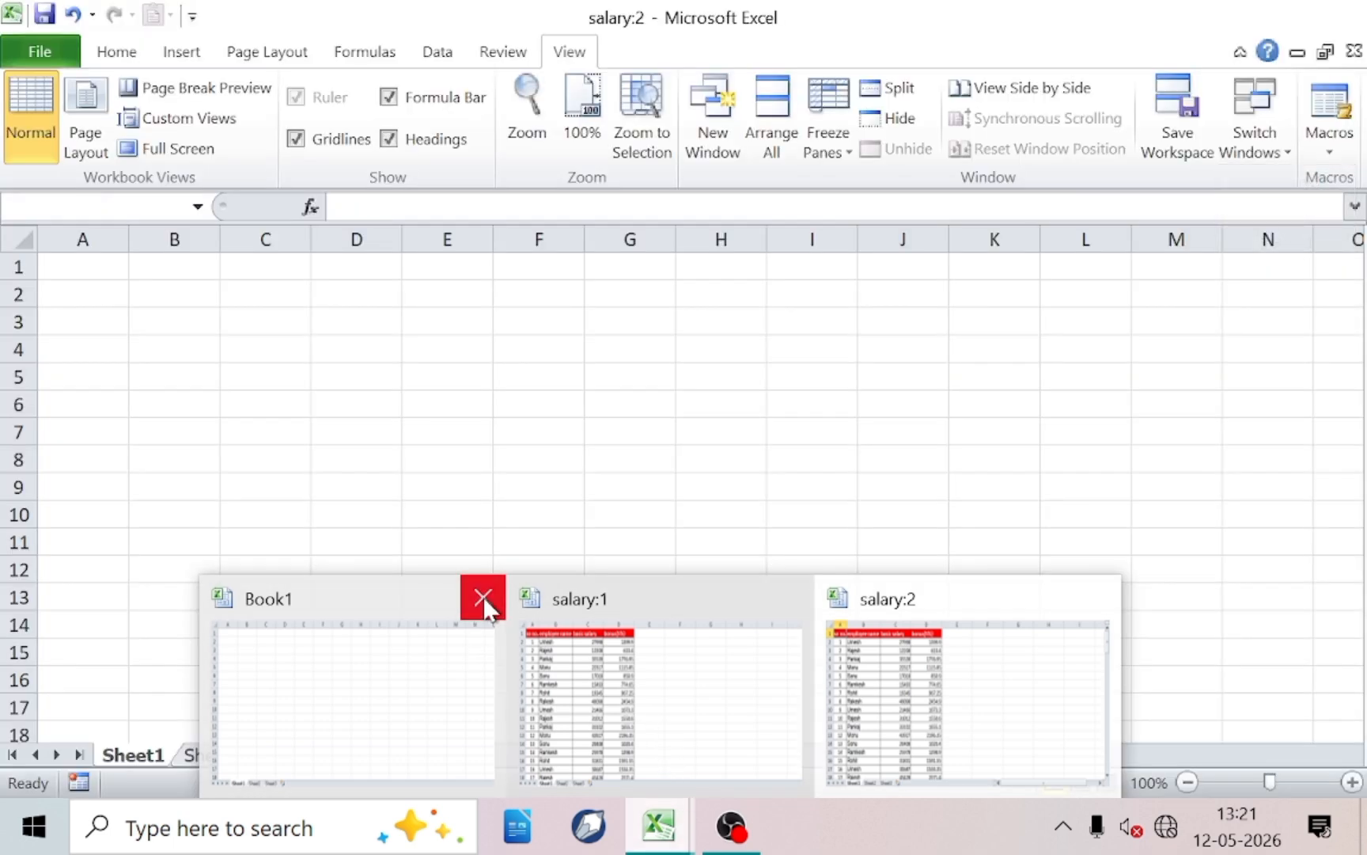
click(483, 596)
click(688, 445)
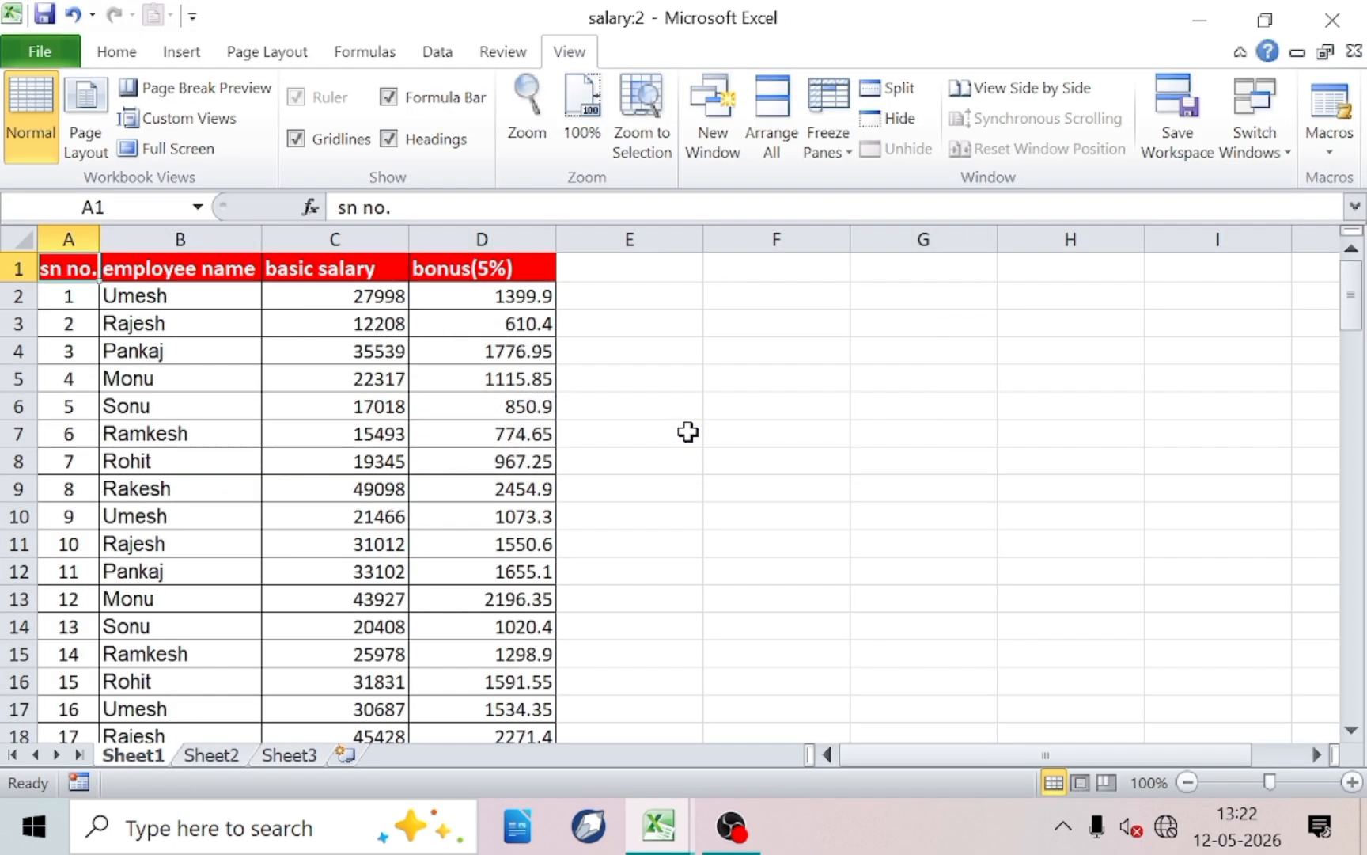
- Open a third window of the salary workbook and check the list of windows available for switching
click(1274, 135)
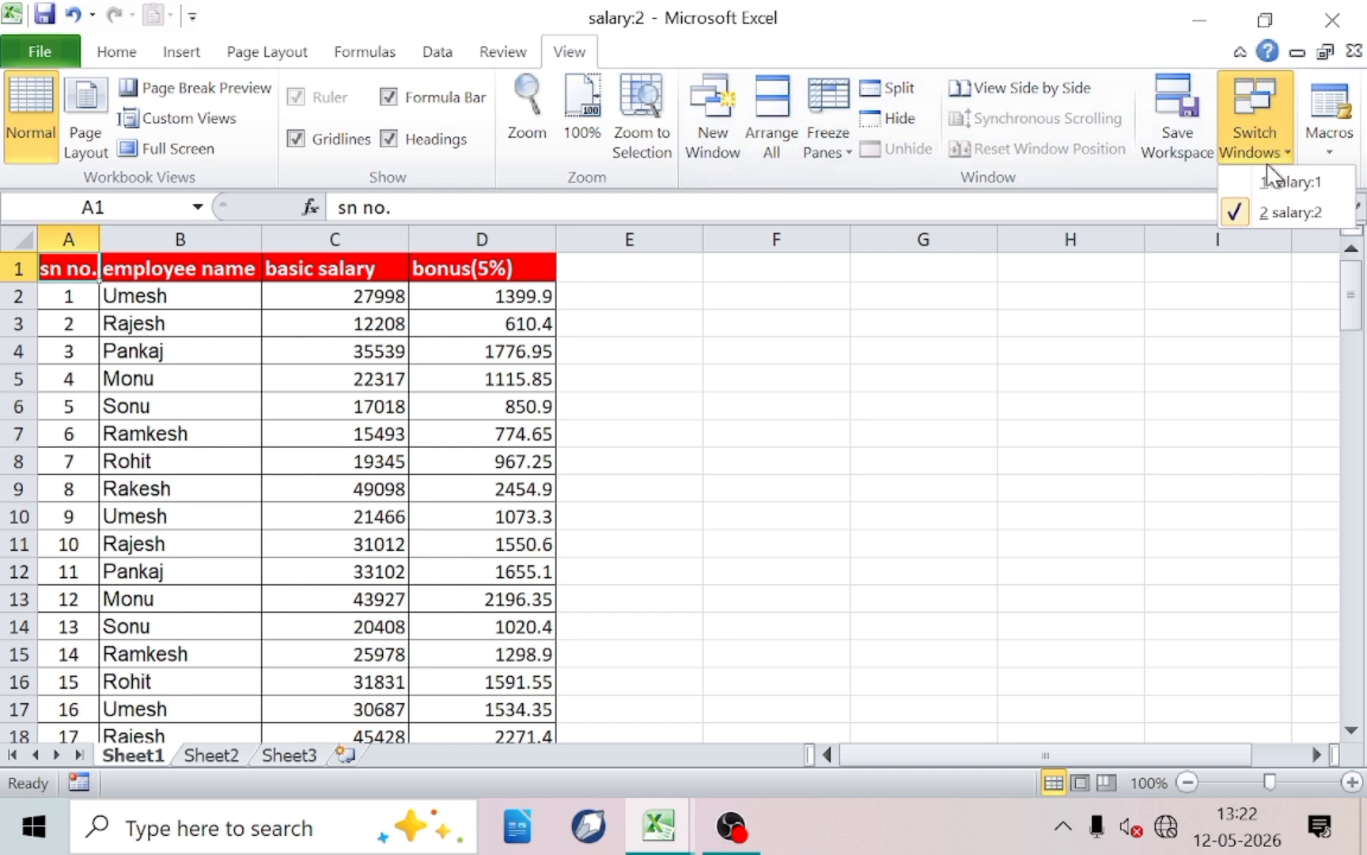
click(762, 292)
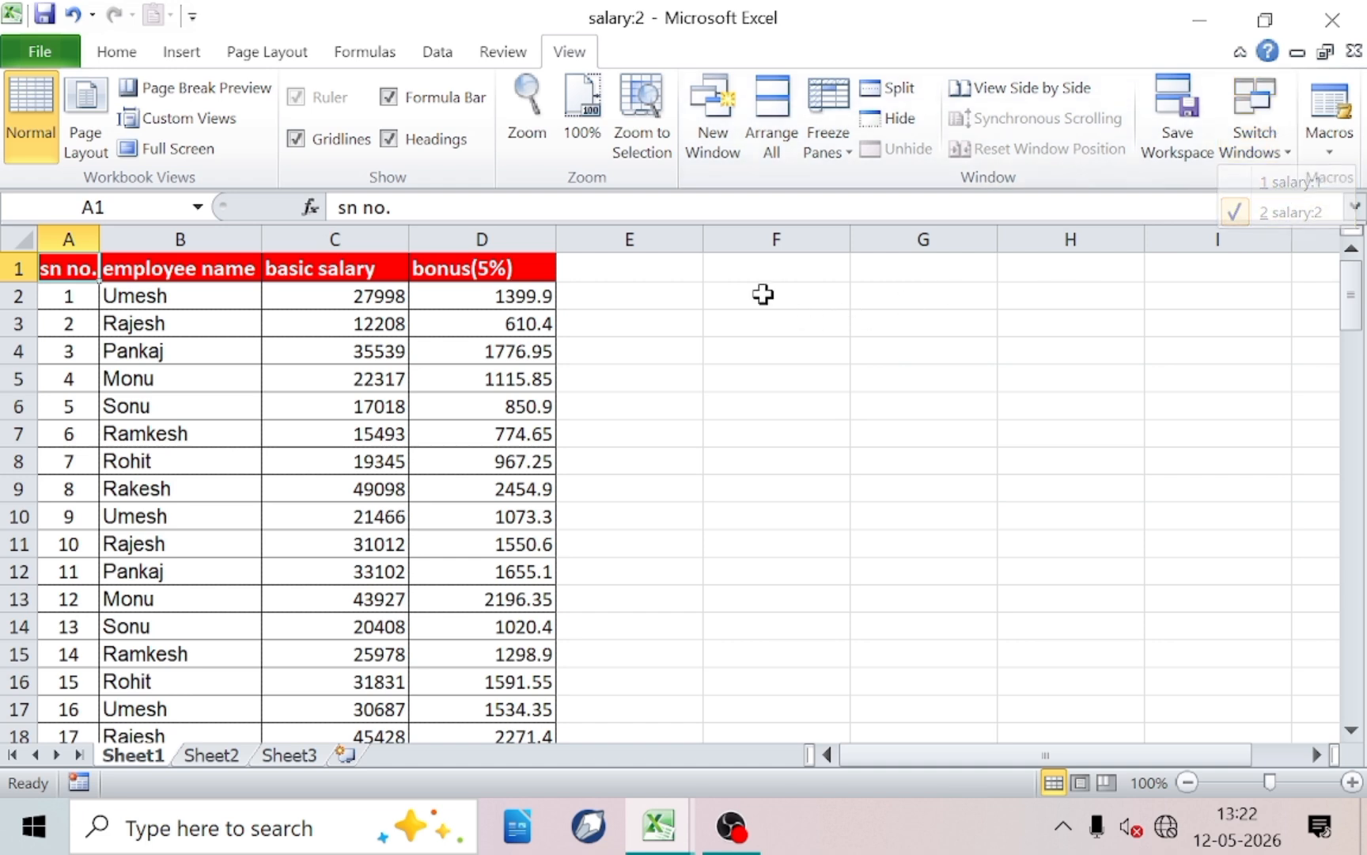
click(710, 135)
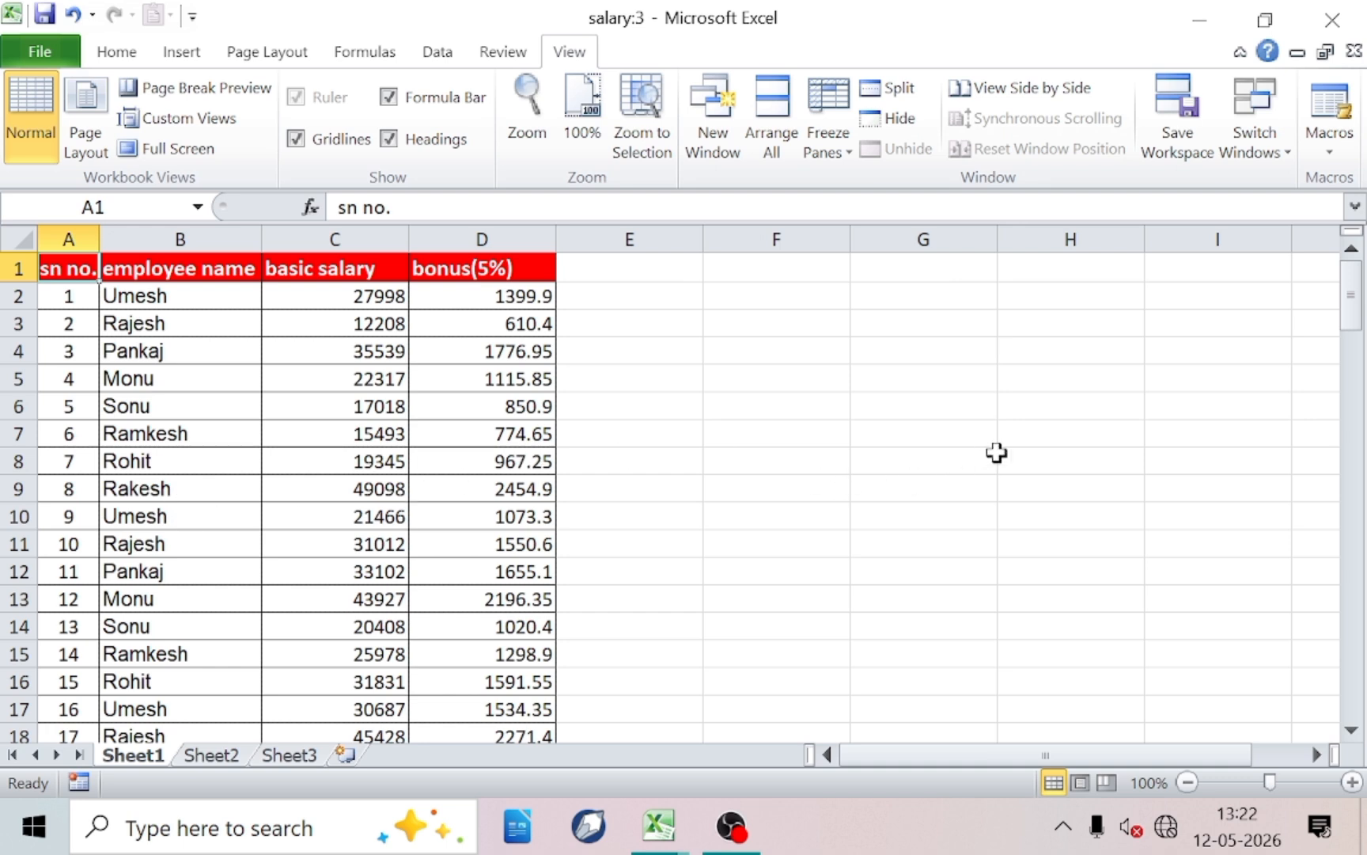
click(1250, 154)
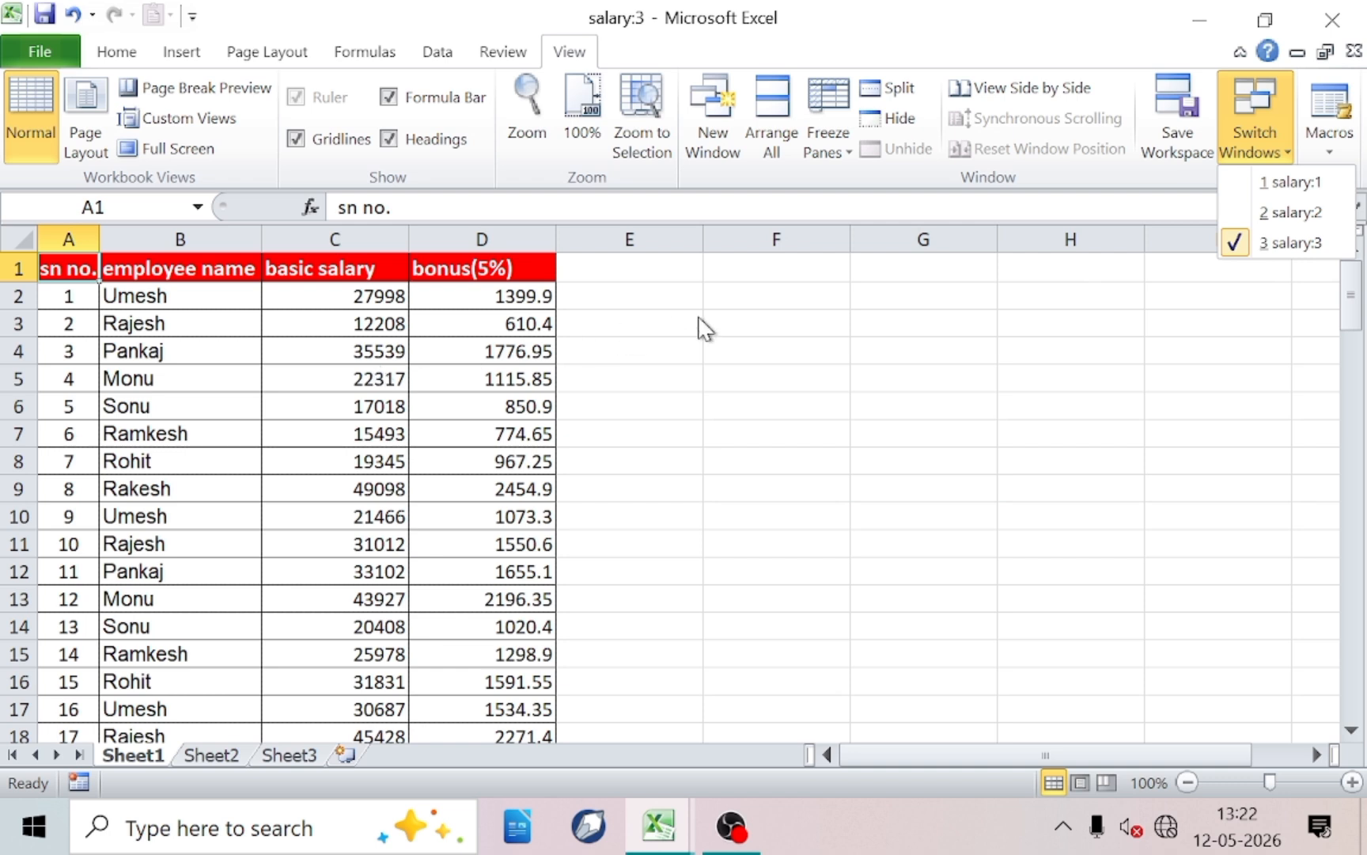
- Arrange all three salary windows as Tiled and select a cell in each window to activate it
click(776, 127)
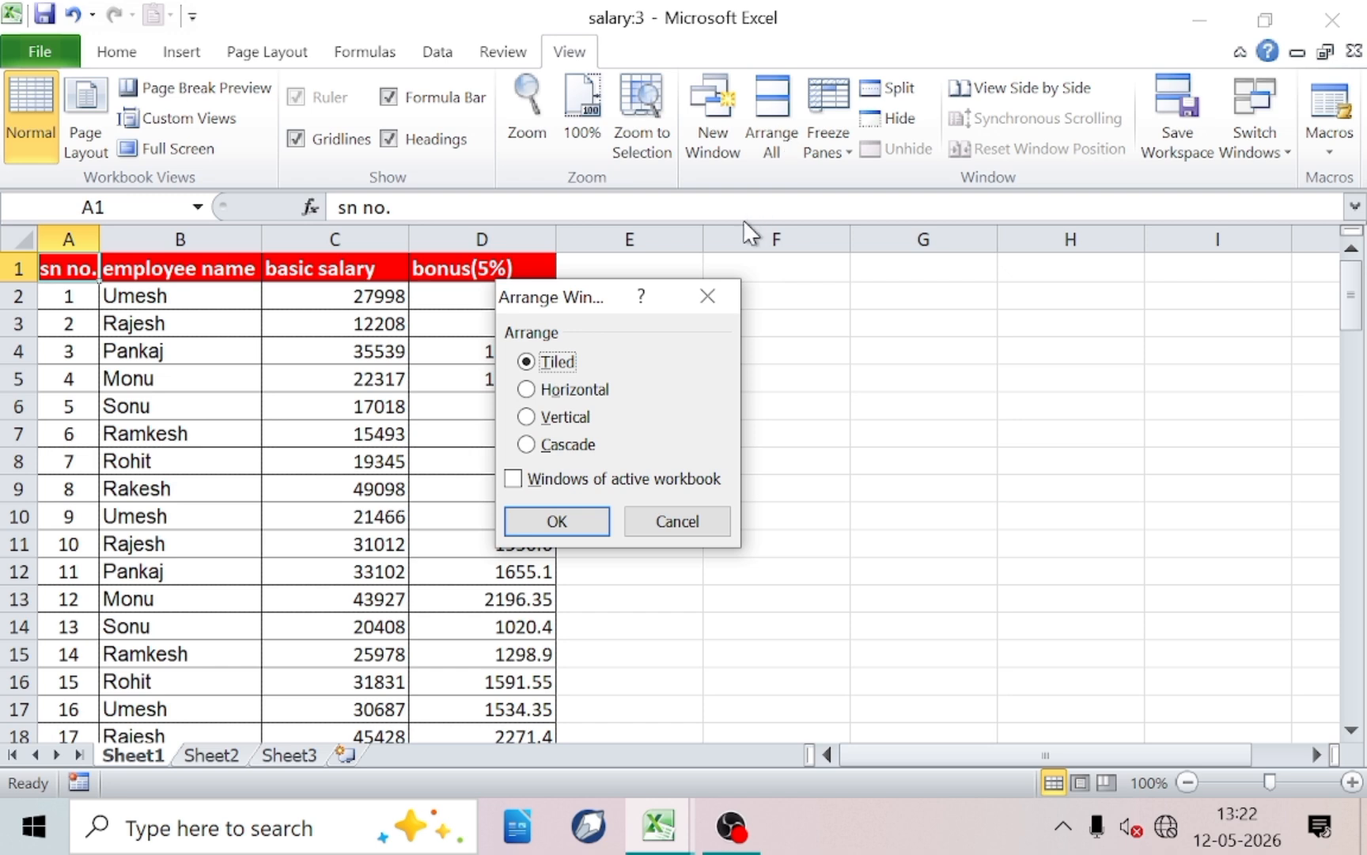
drag(573, 301, 645, 273)
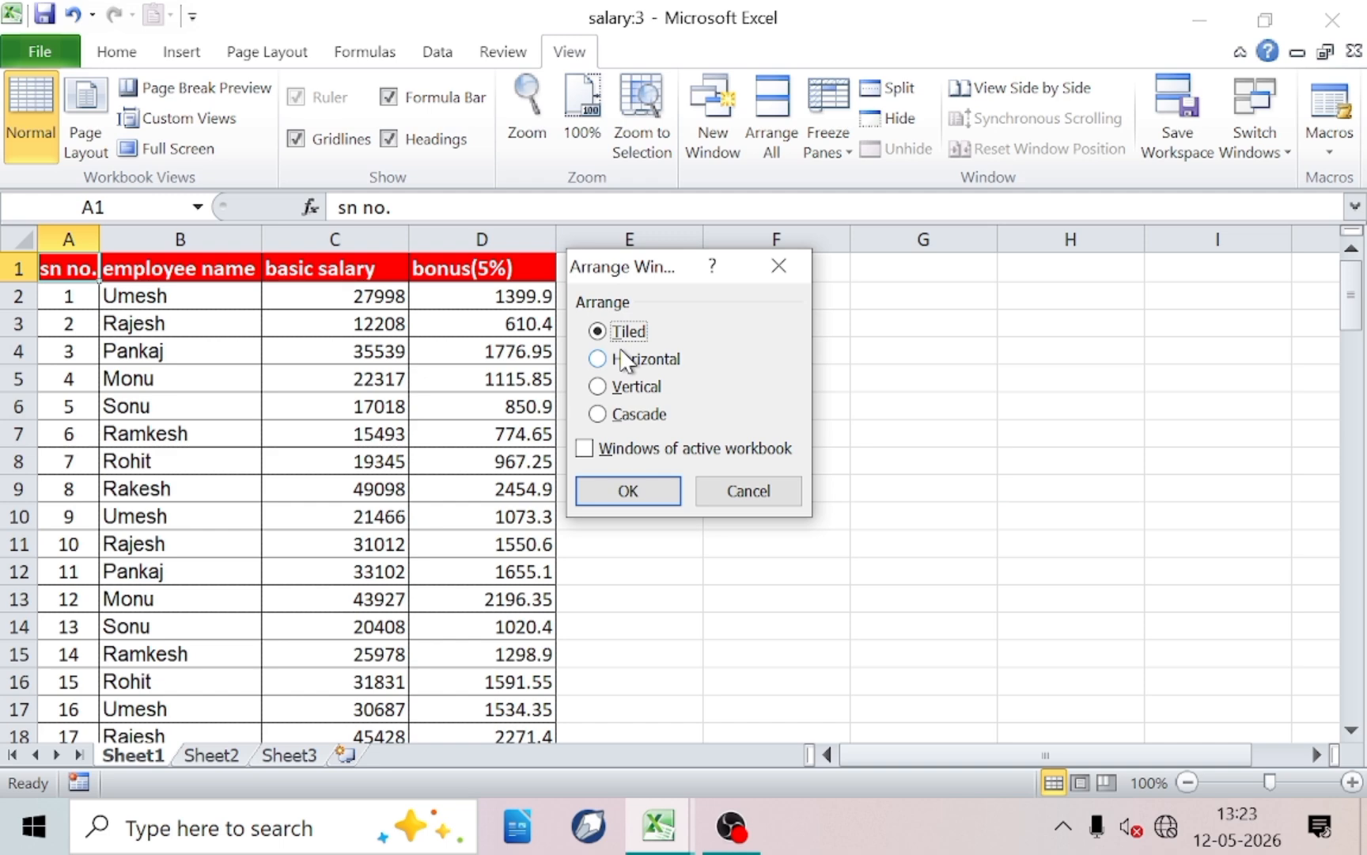
click(621, 490)
click(479, 443)
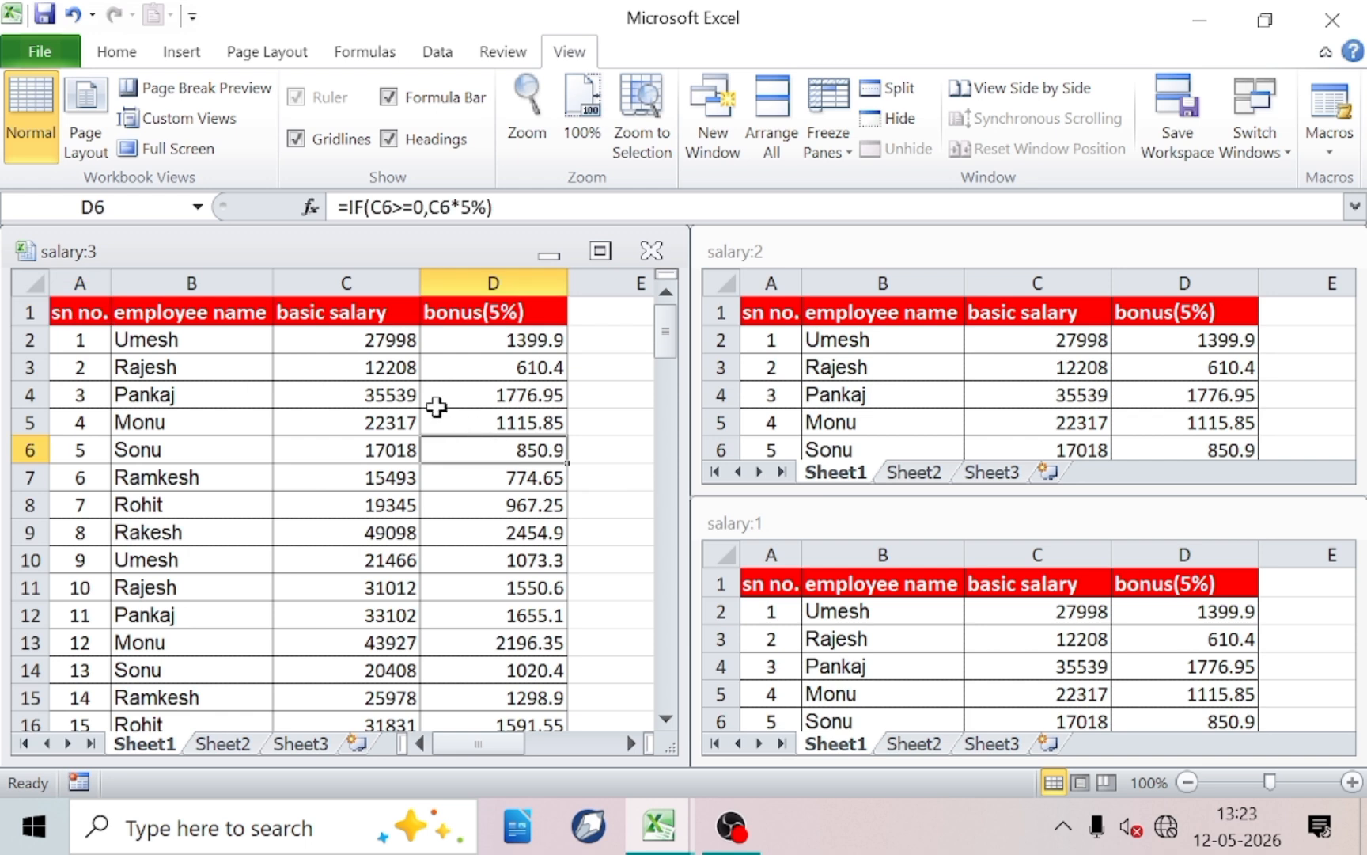
click(436, 398)
click(881, 389)
click(876, 365)
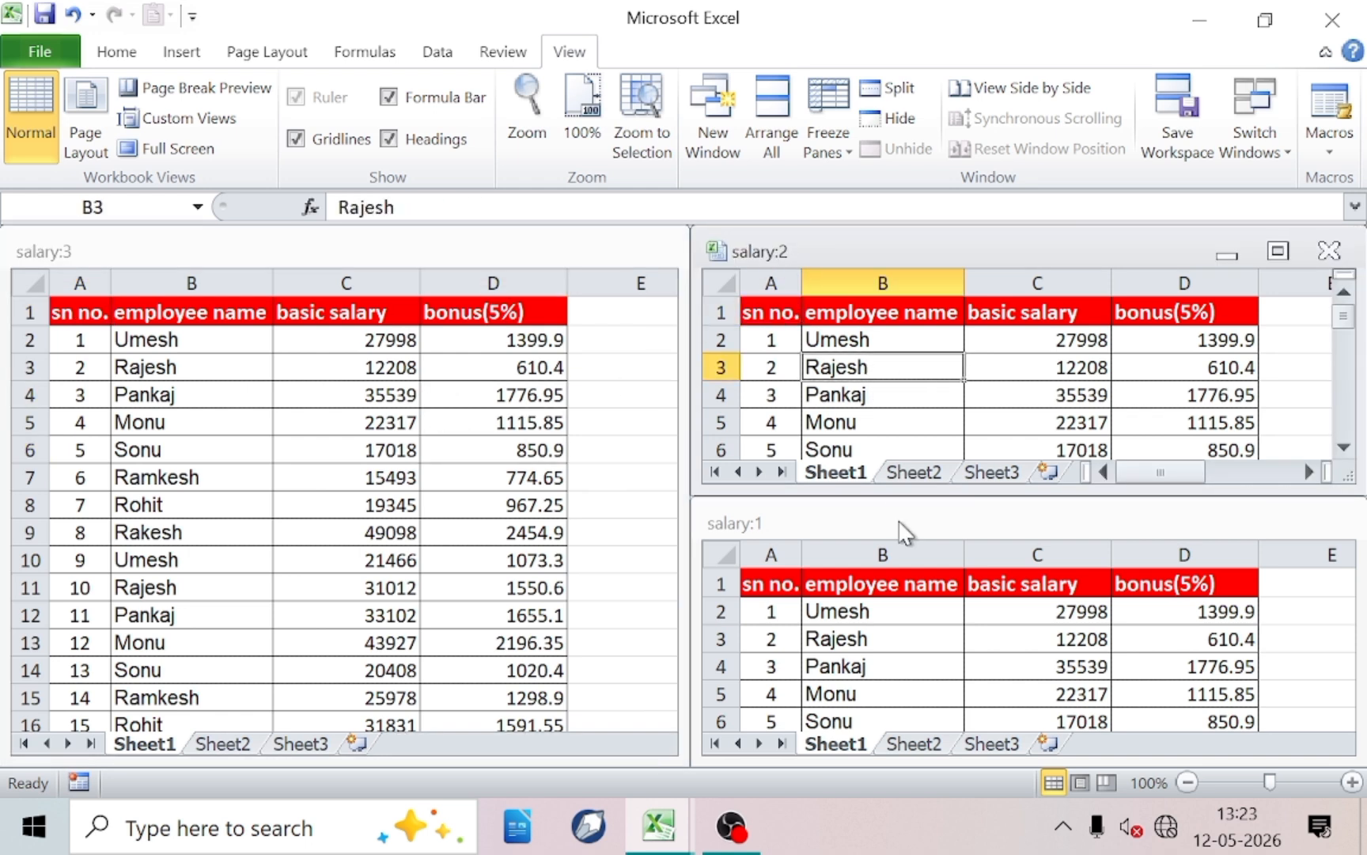
click(902, 616)
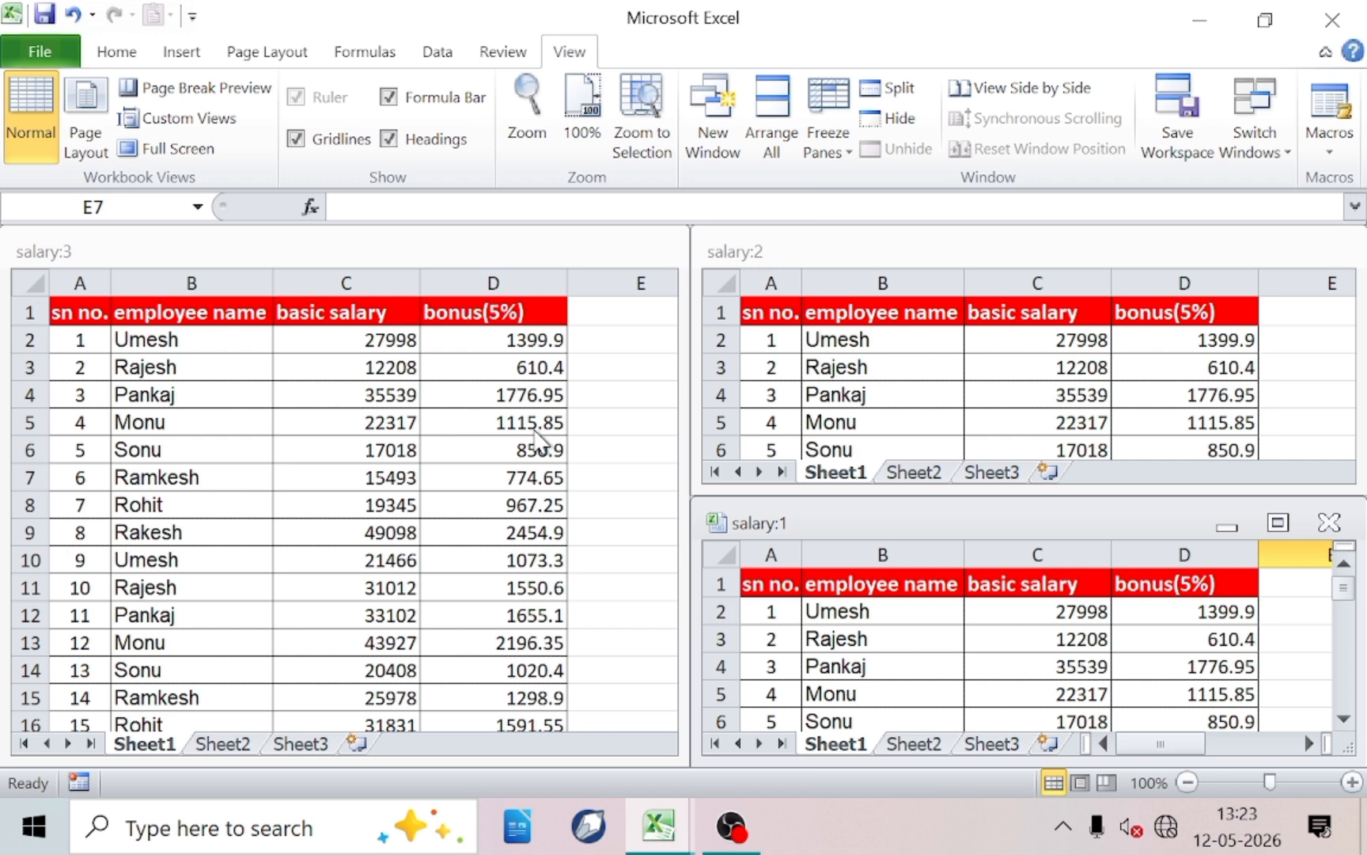
- Rearrange the three salary windows as Horizontal and activate each one, ending on cell E2 of salary:3
click(768, 159)
click(647, 358)
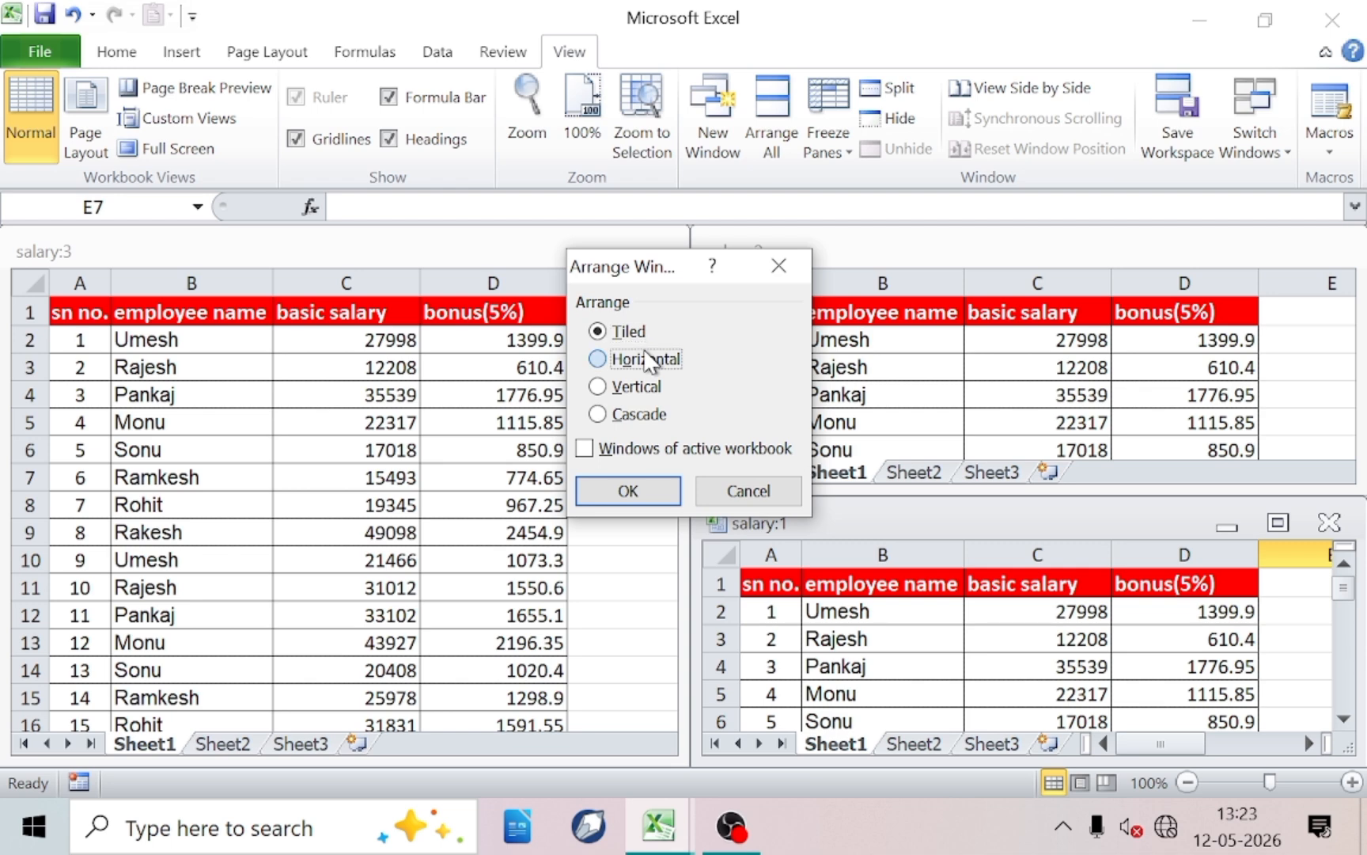
click(635, 492)
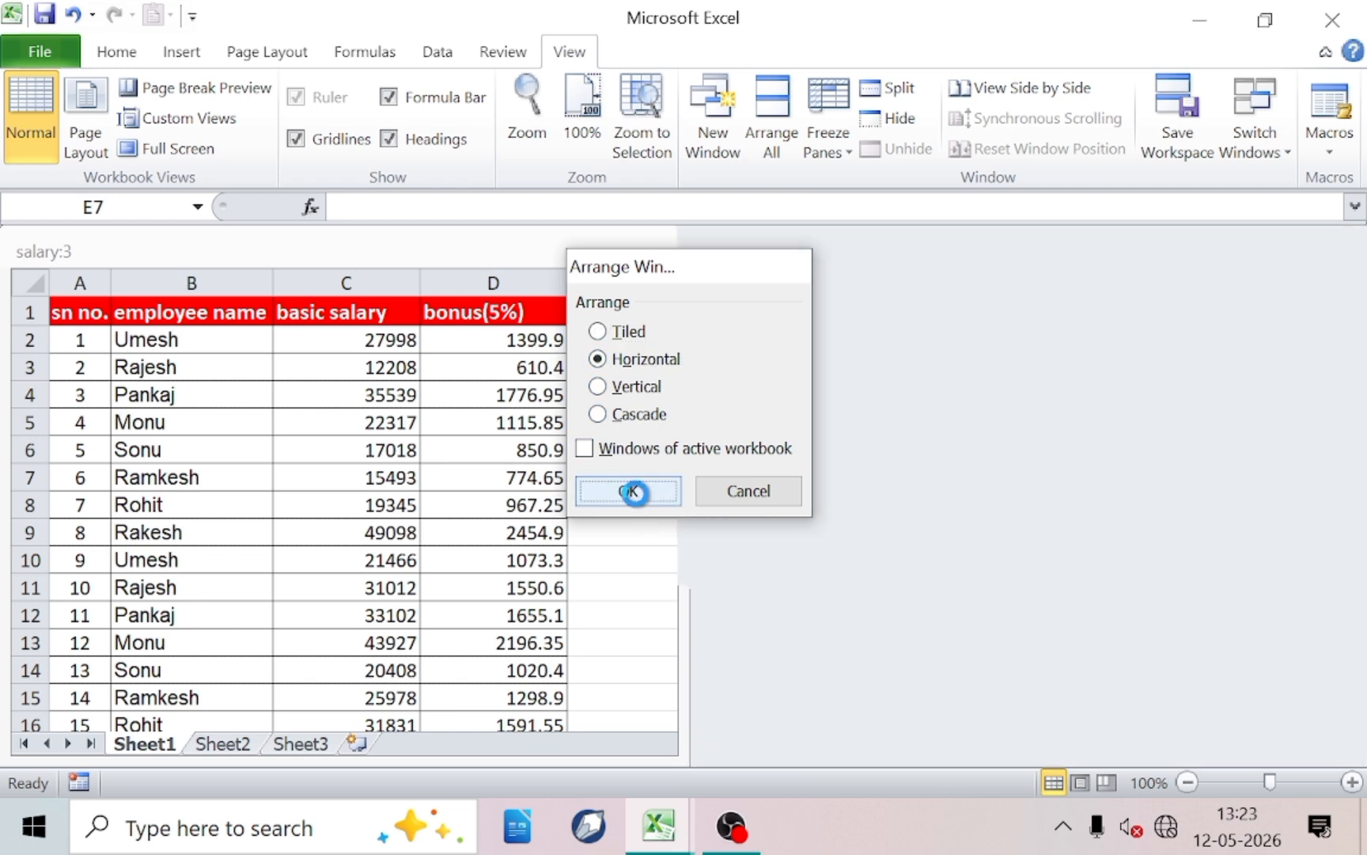
click(656, 310)
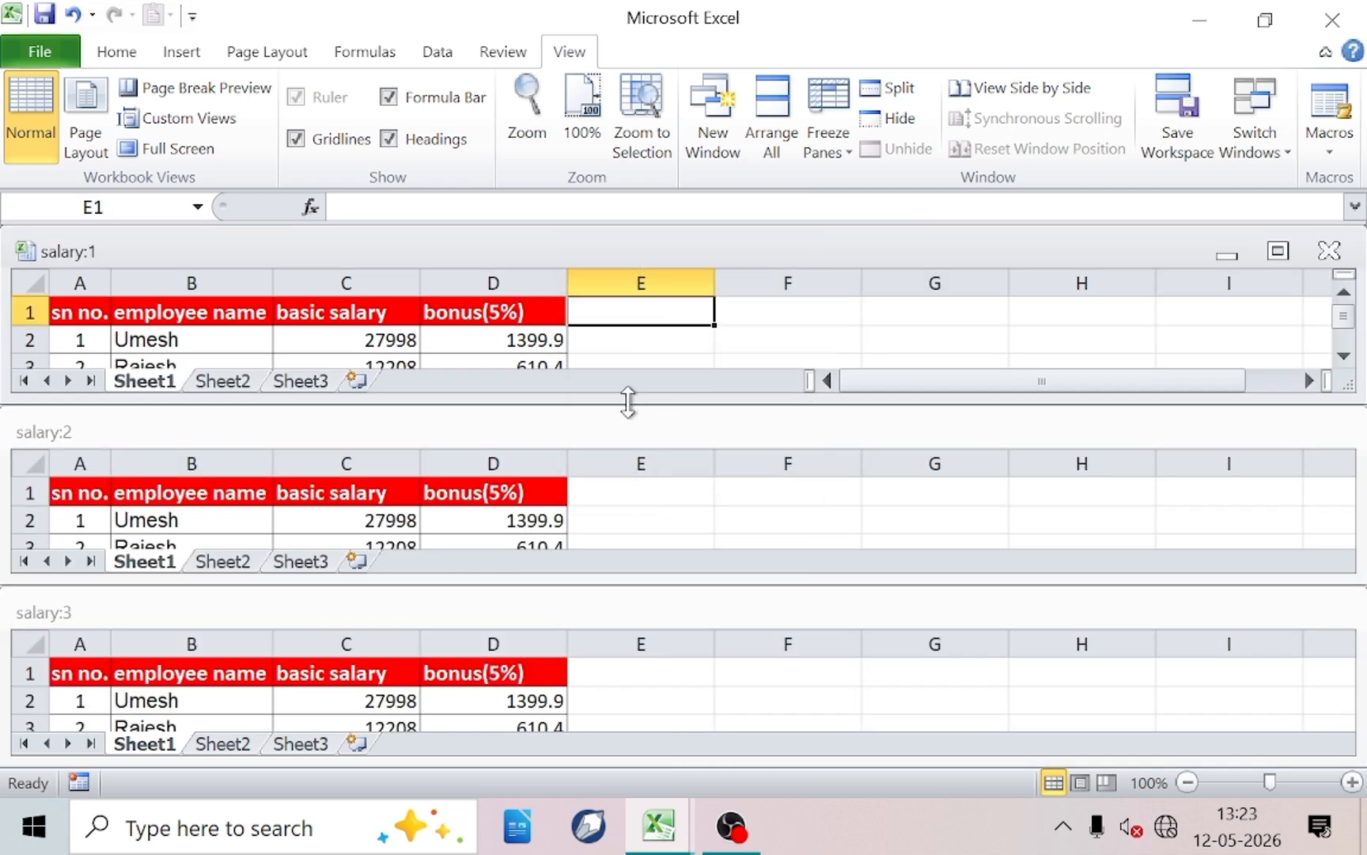
click(627, 492)
click(624, 658)
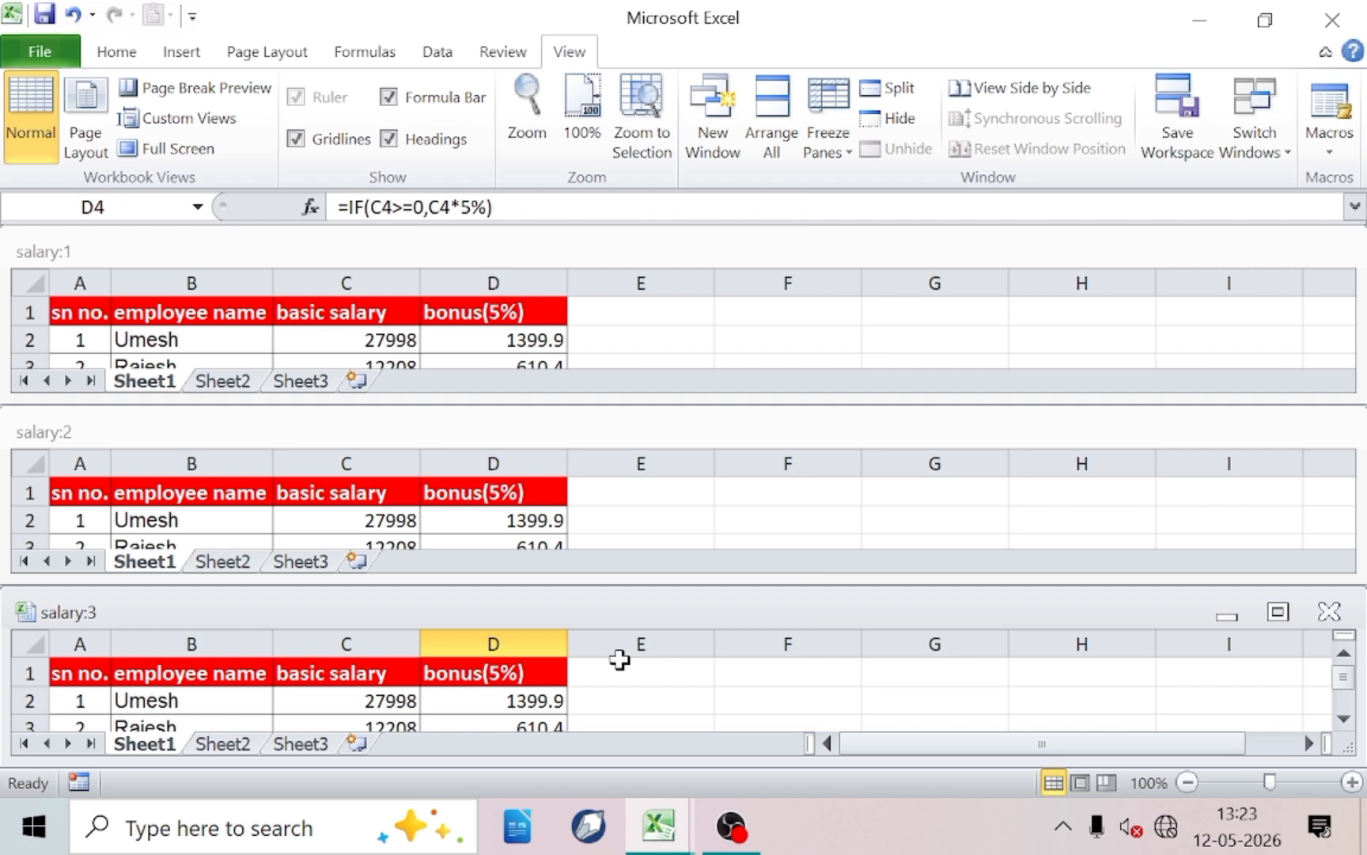
click(574, 693)
click(510, 697)
click(665, 687)
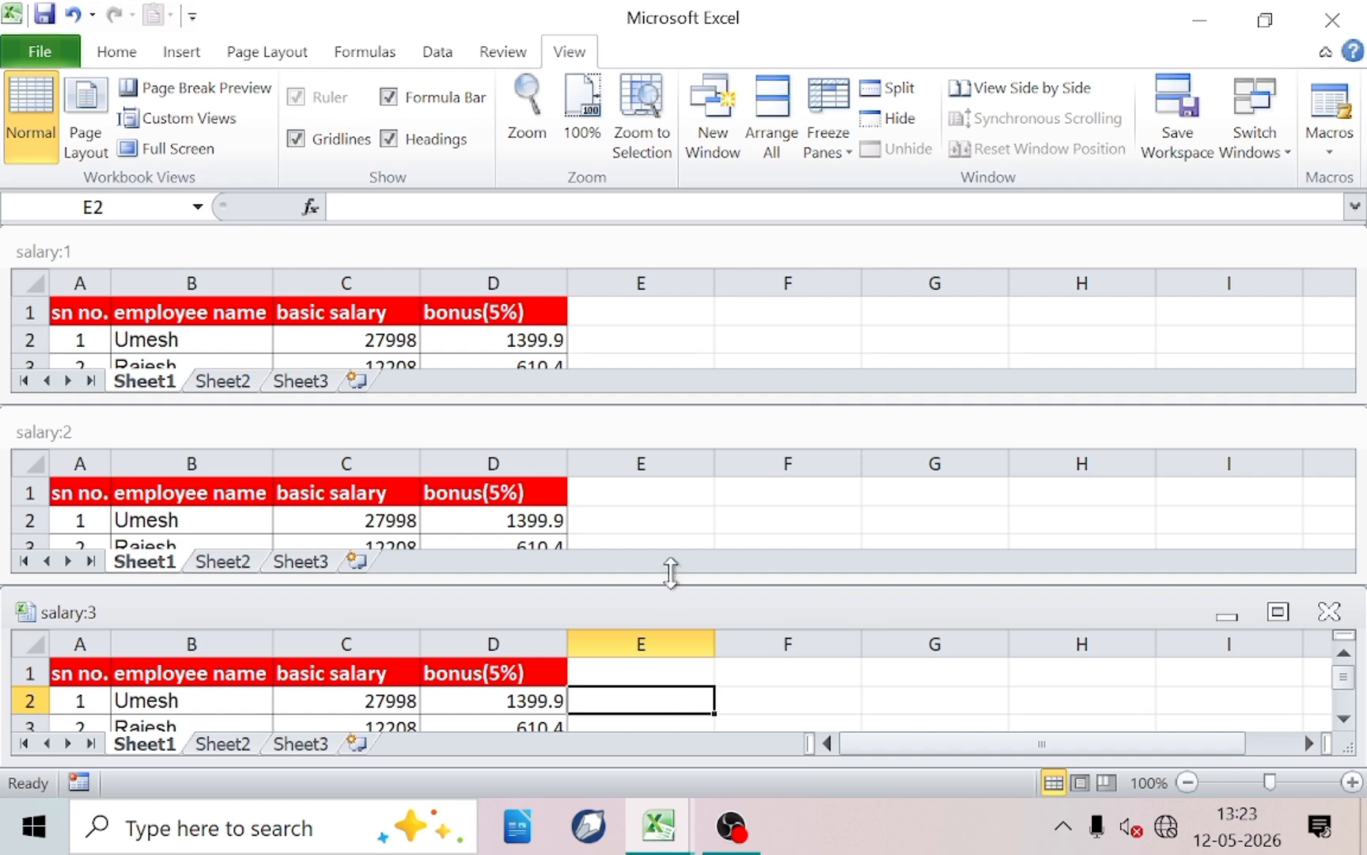
- Rearrange the three salary windows as Vertical and activate each one in turn, ending on salary:3
click(772, 126)
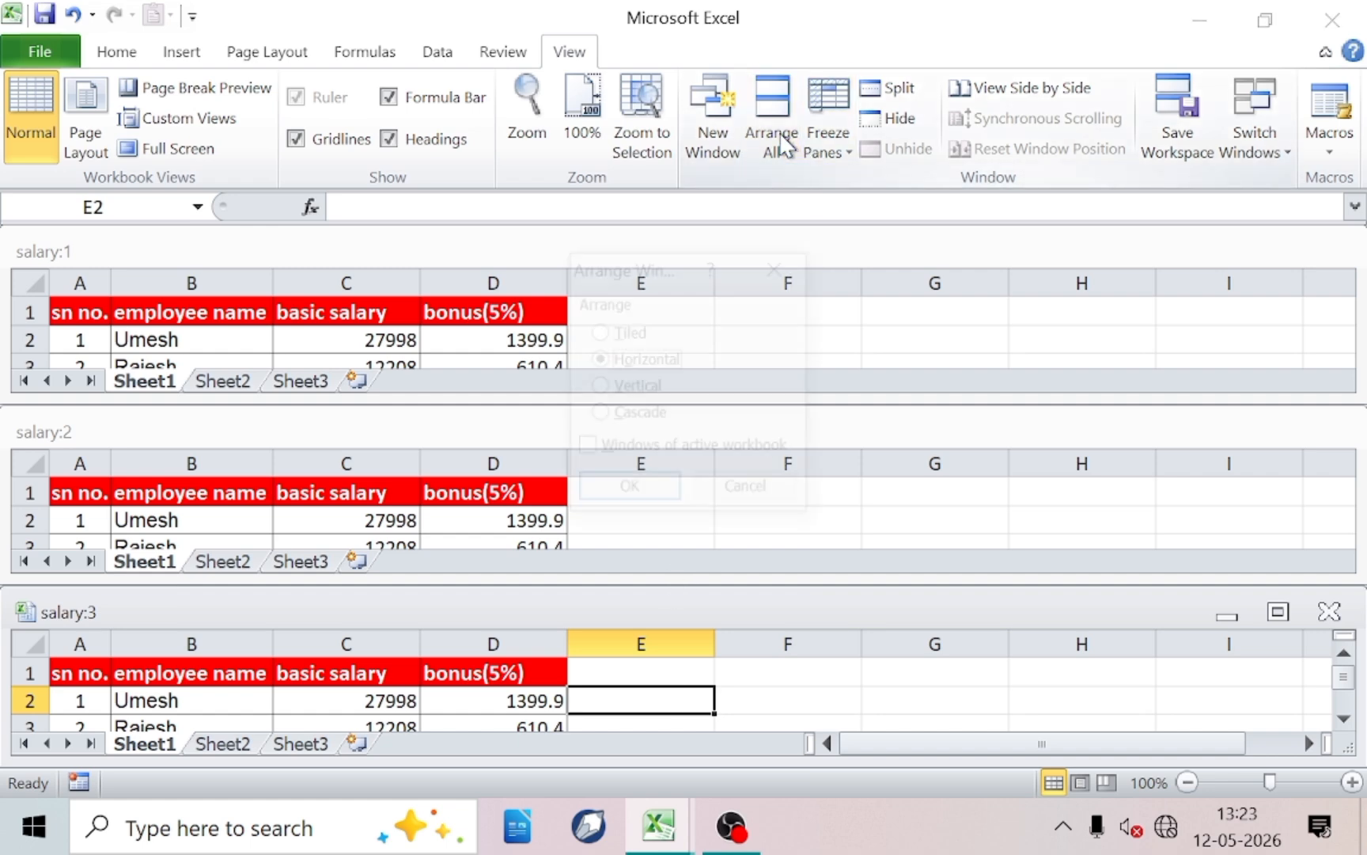
click(626, 387)
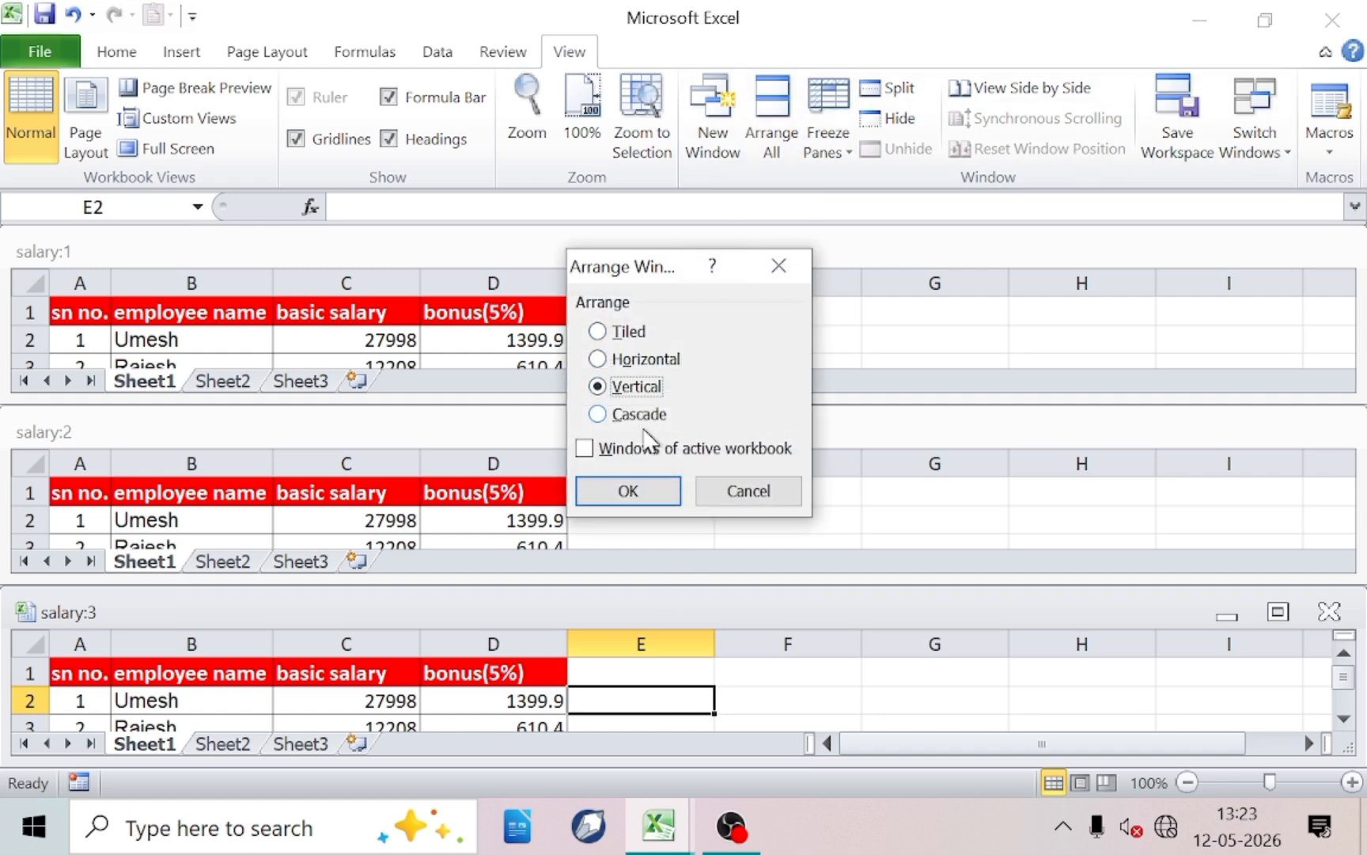
click(649, 491)
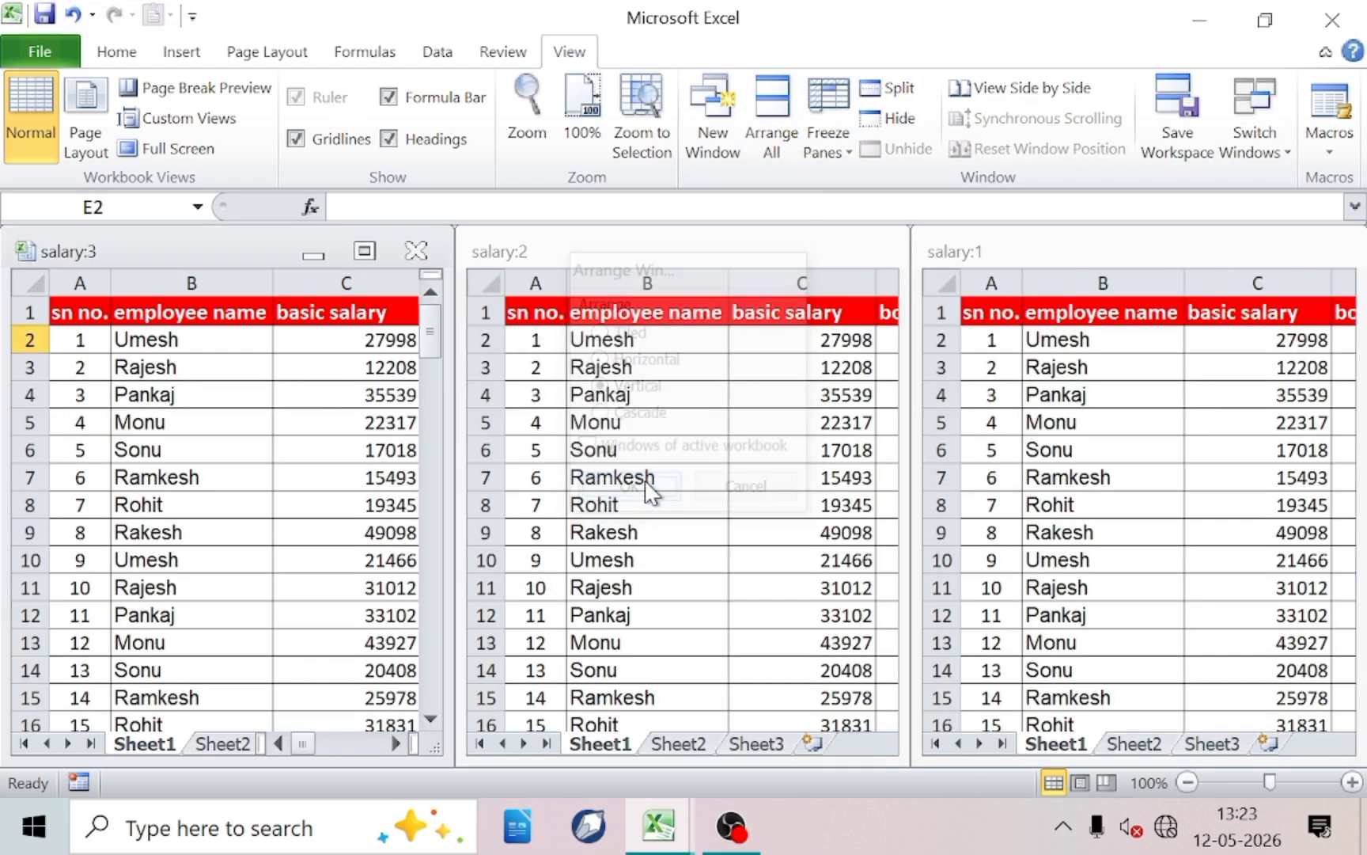
click(313, 473)
click(603, 431)
click(1075, 421)
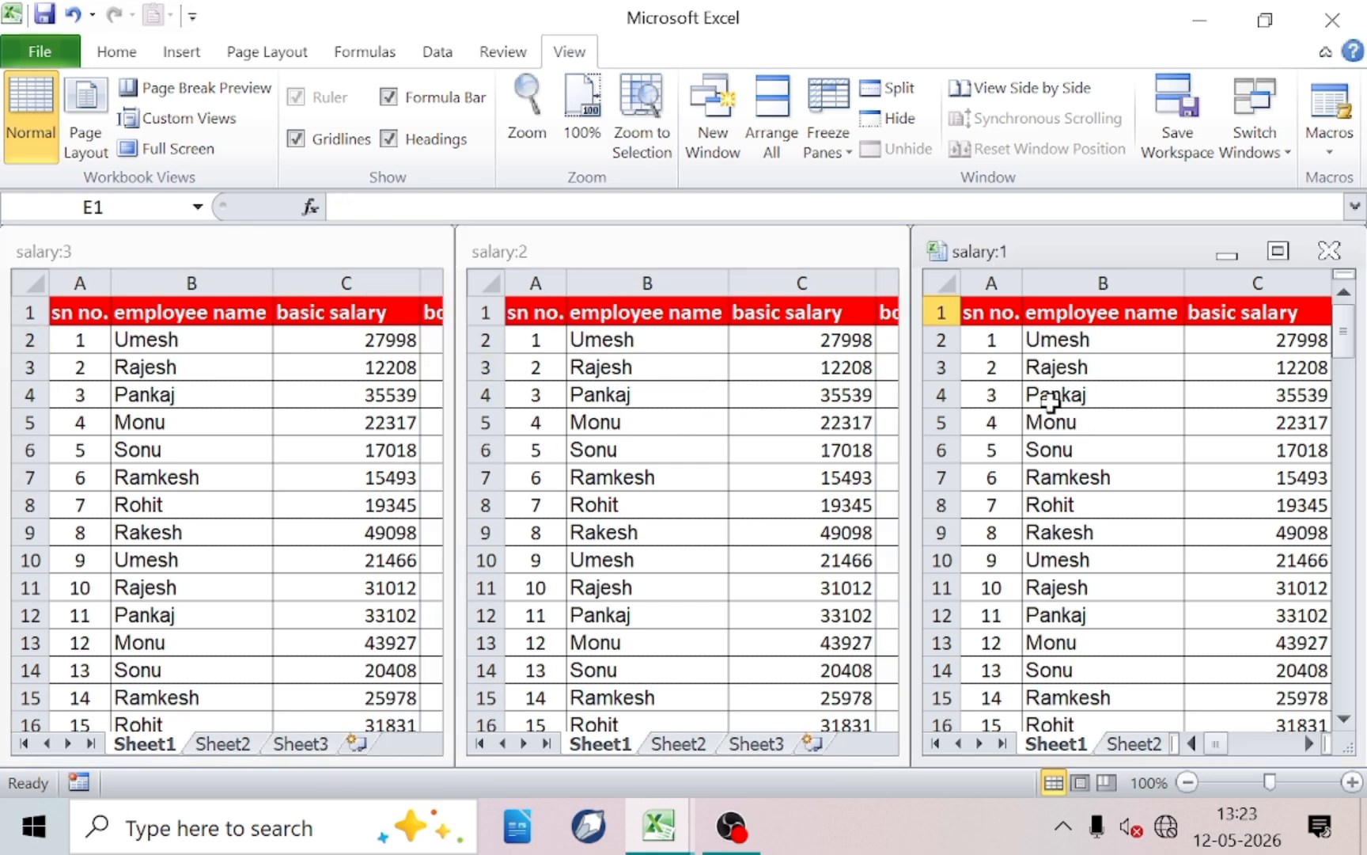
click(616, 433)
click(318, 438)
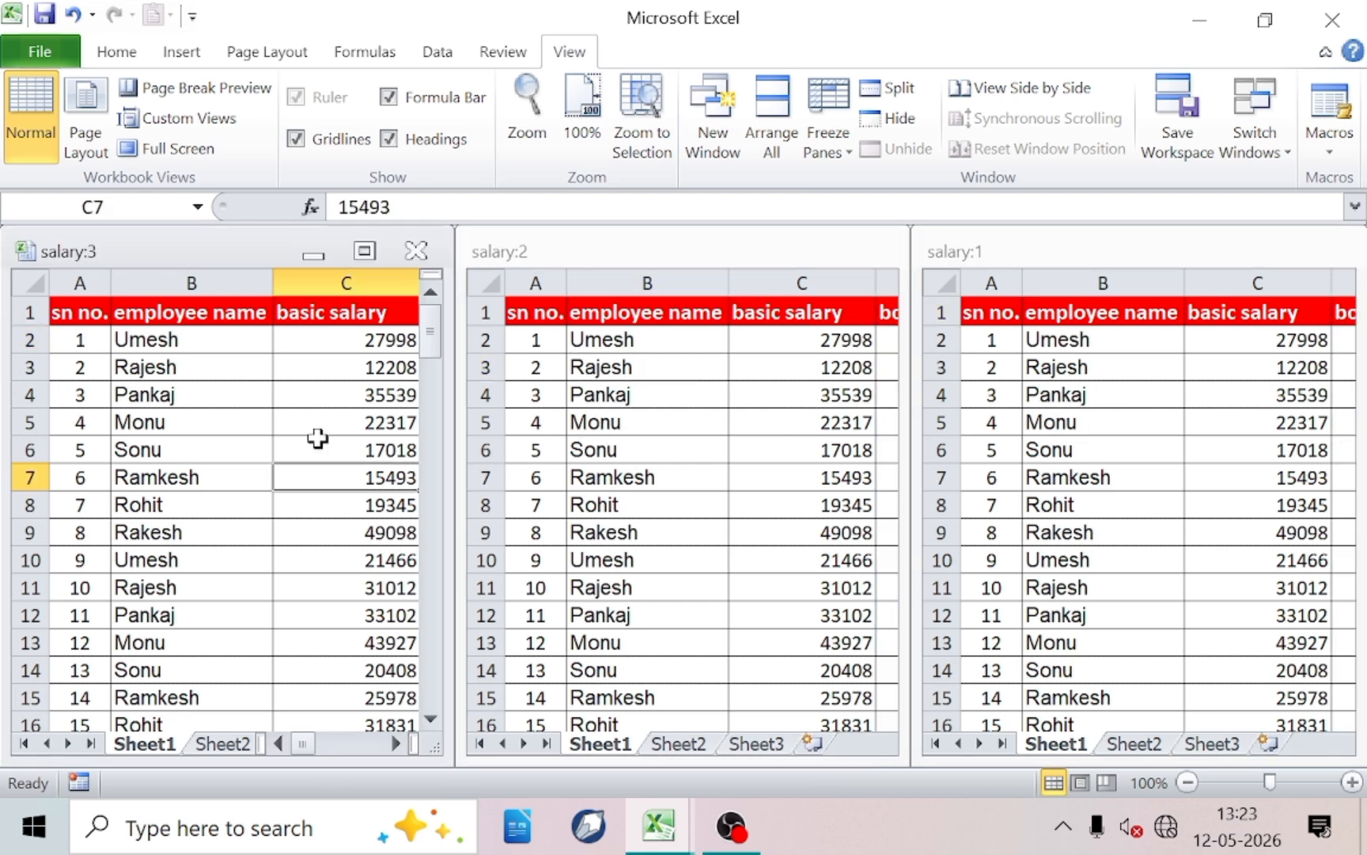
- Rearrange the three salary windows as Cascade
click(770, 139)
click(619, 414)
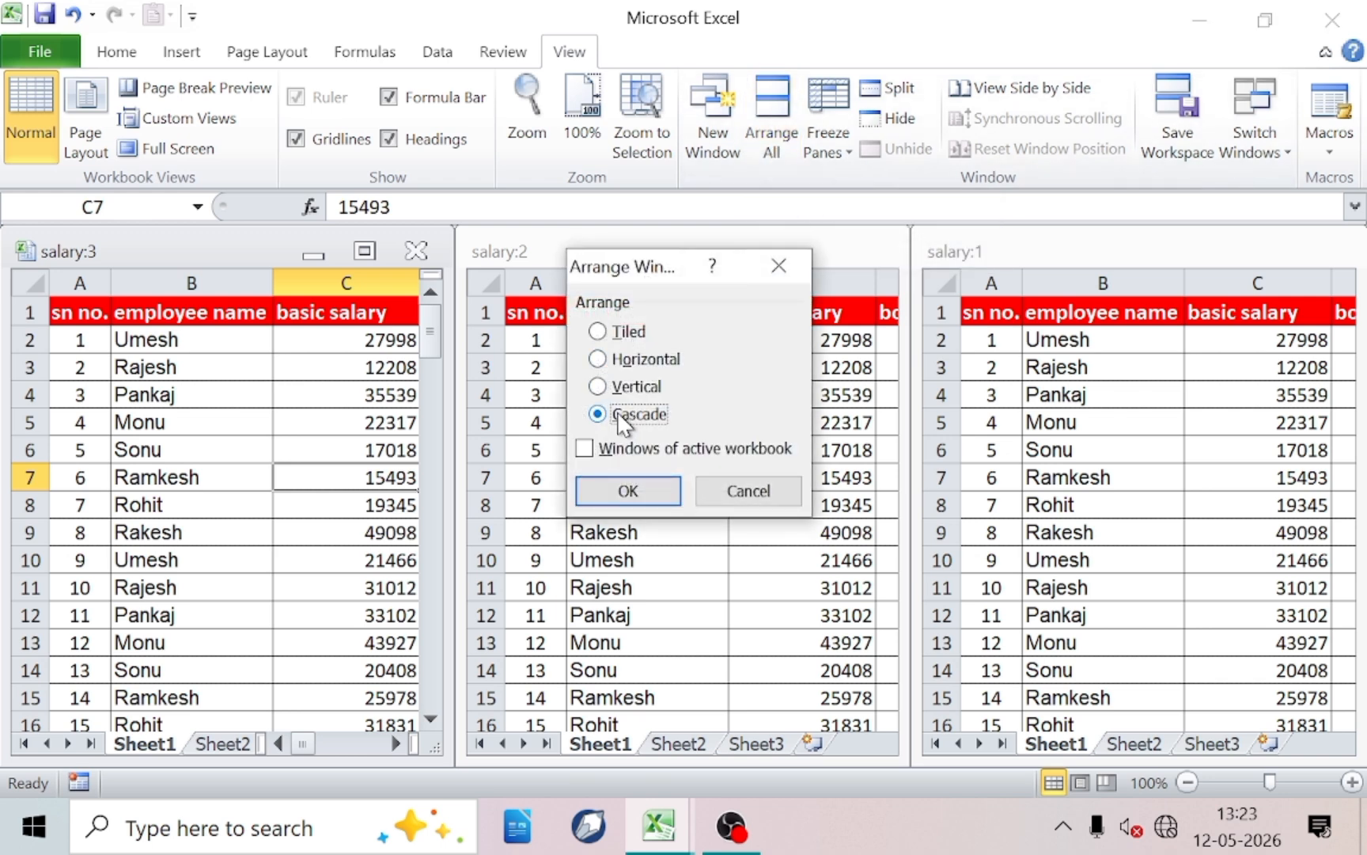
click(622, 493)
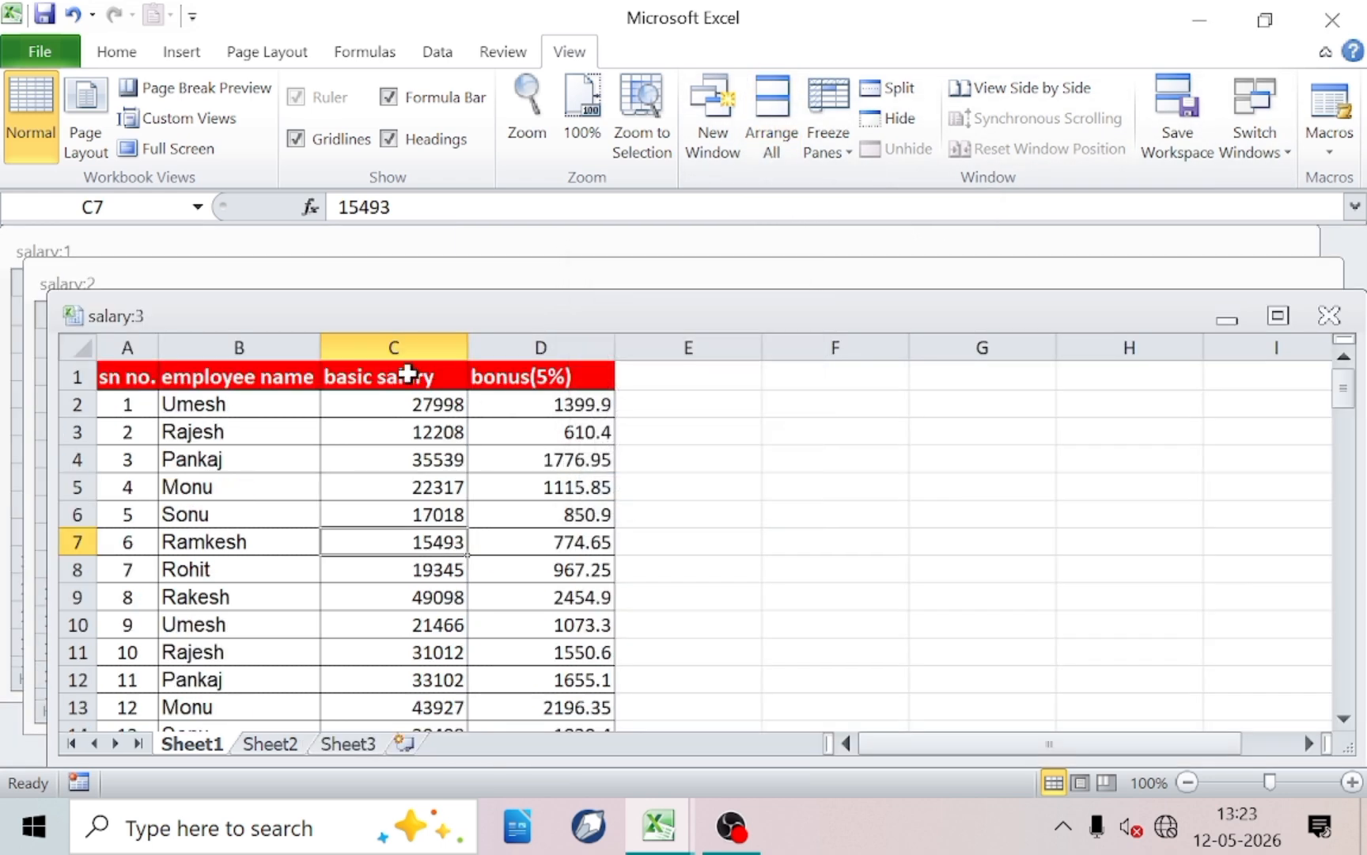
- Move the three cascaded windows downward one after another, then maximize salary:1 and select cell F7
drag(349, 316, 359, 437)
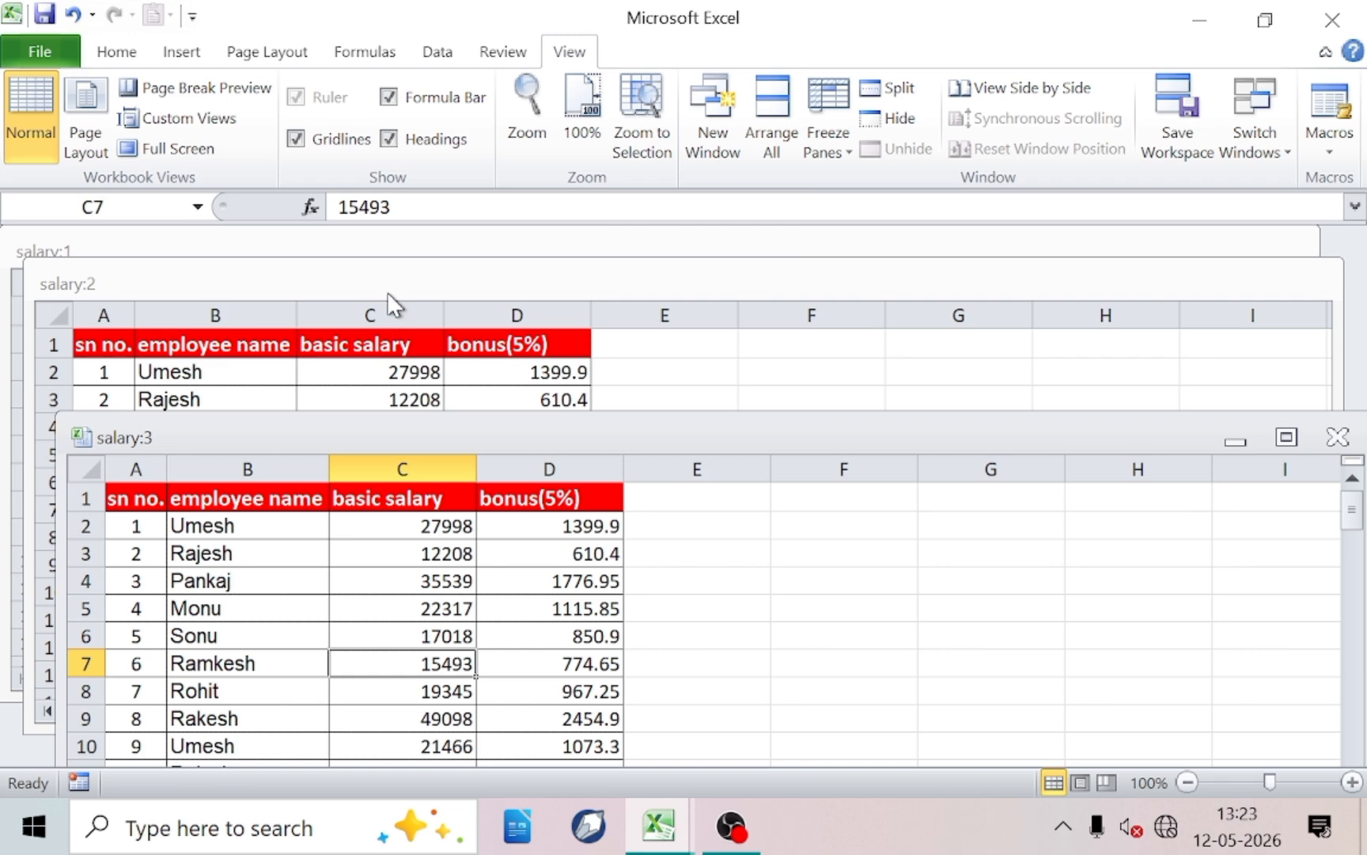
drag(392, 293, 414, 375)
drag(398, 251, 429, 397)
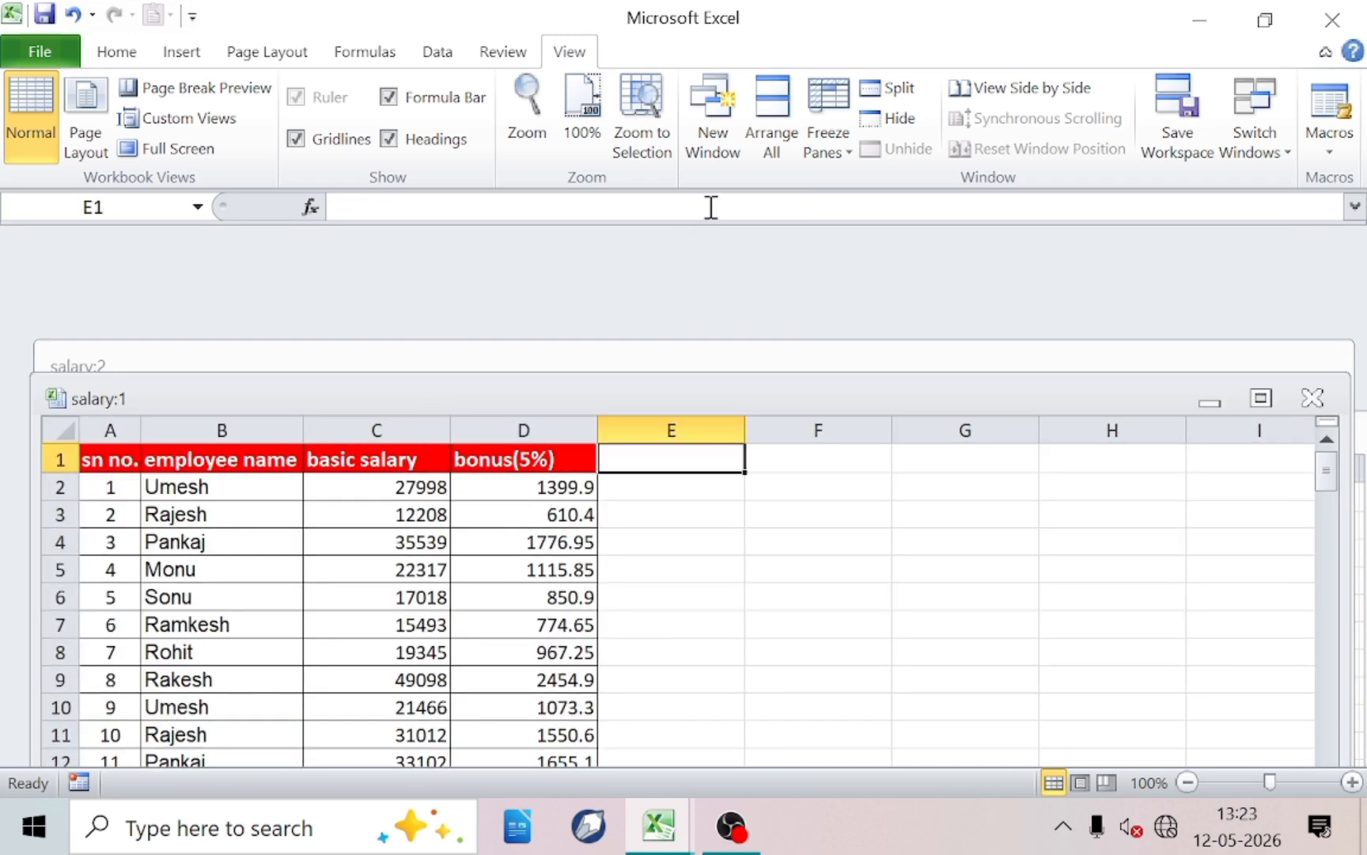
click(1263, 398)
click(810, 449)
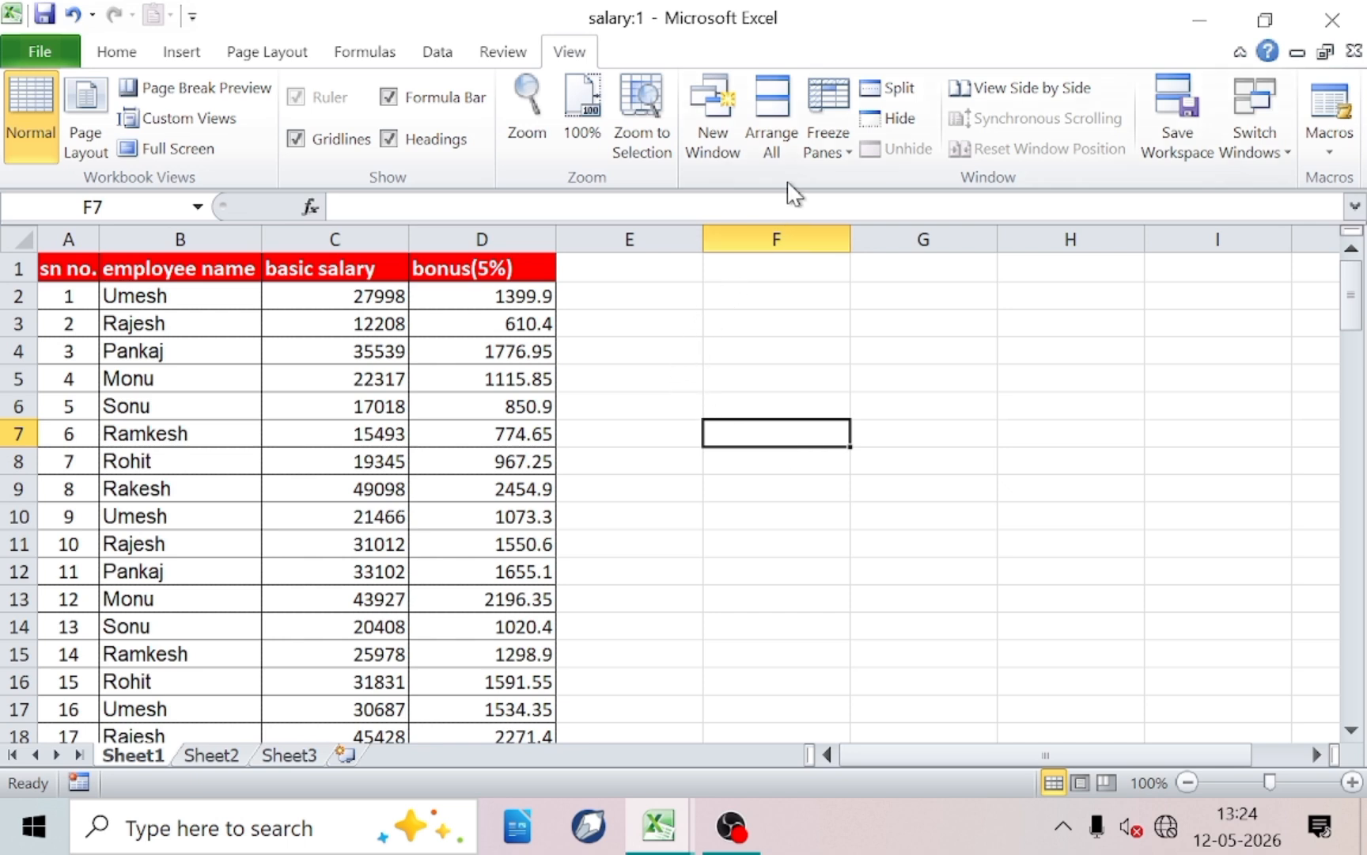
- Freeze the panes at cell B2 to lock the header row and first column, and scroll through the rows to check it
click(840, 161)
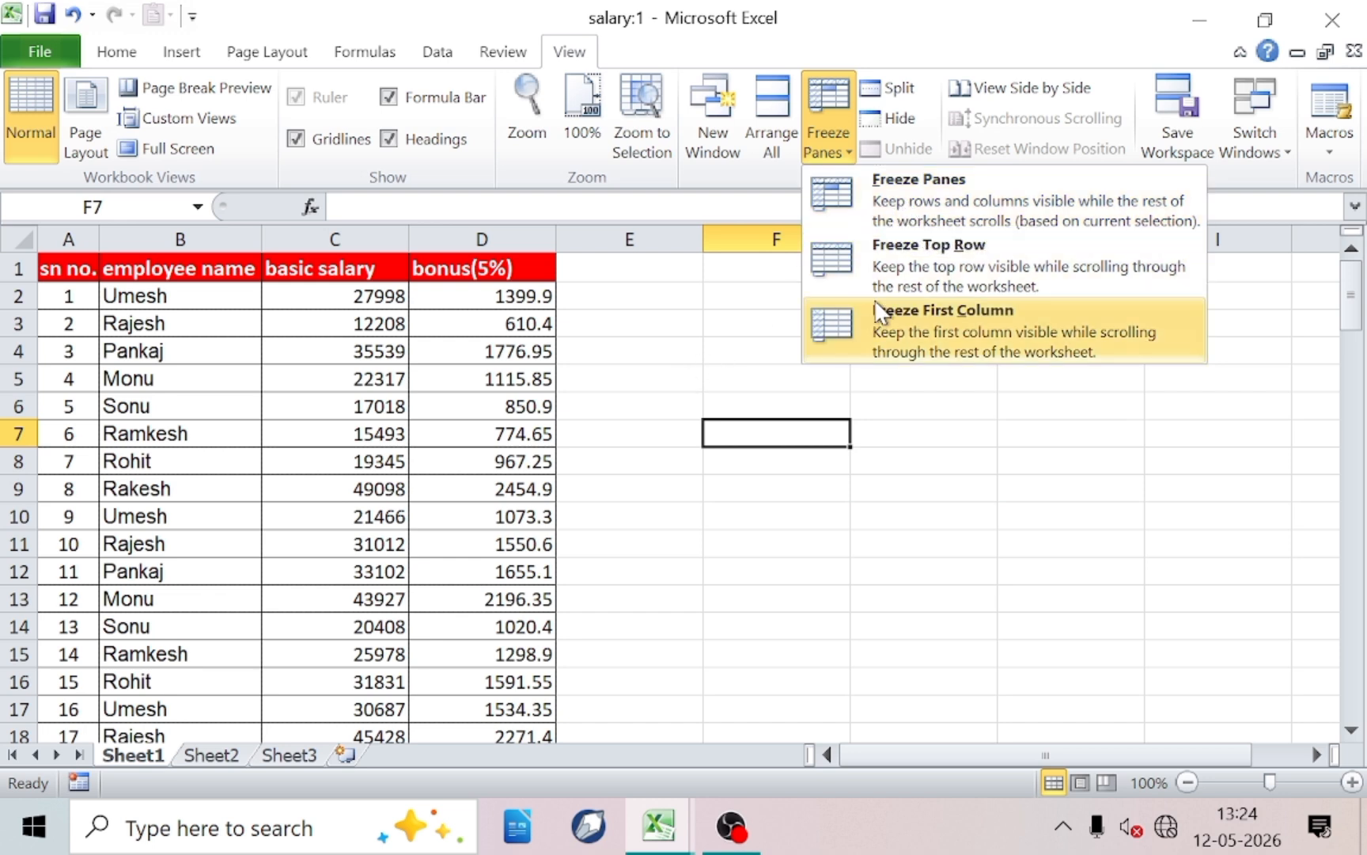
click(887, 186)
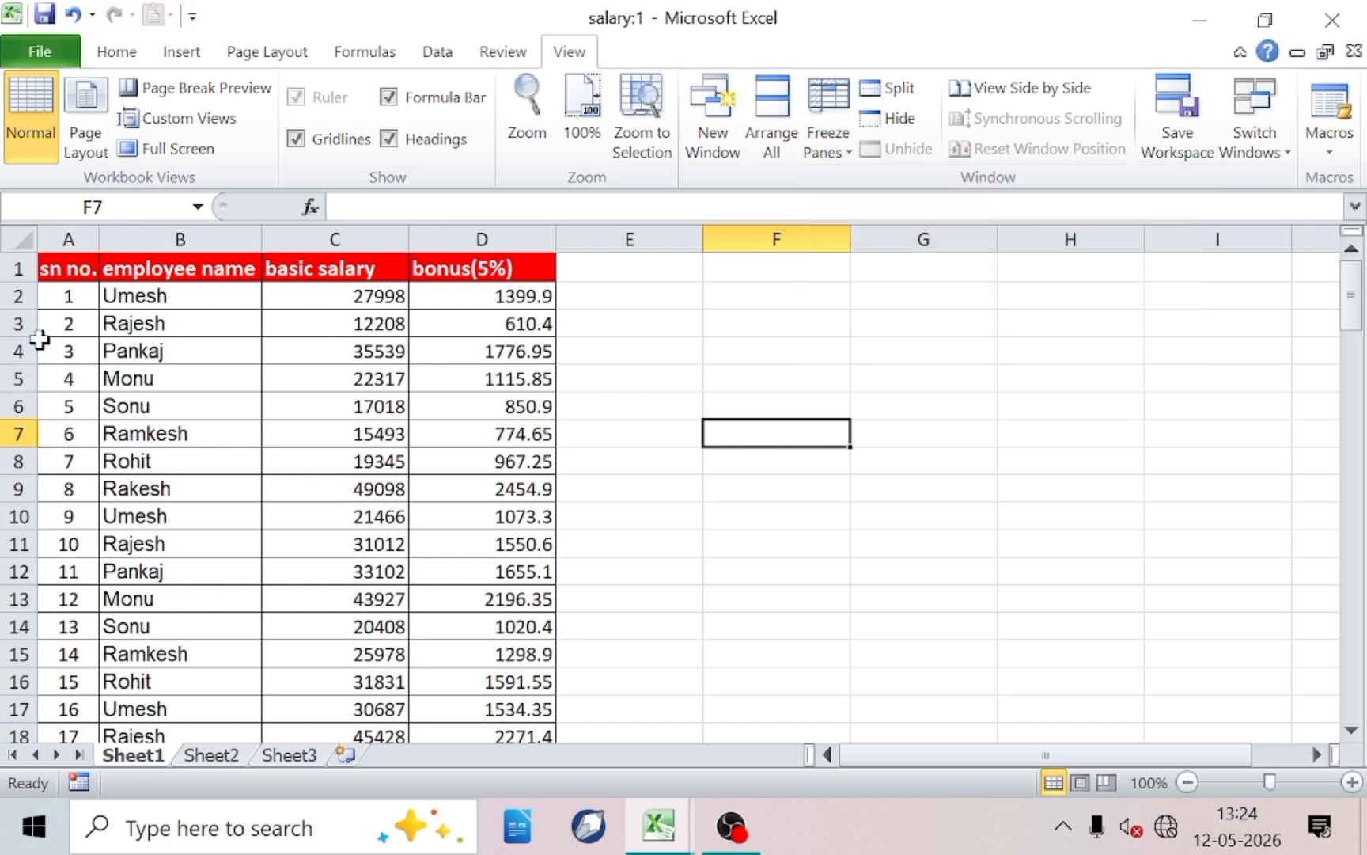
click(127, 293)
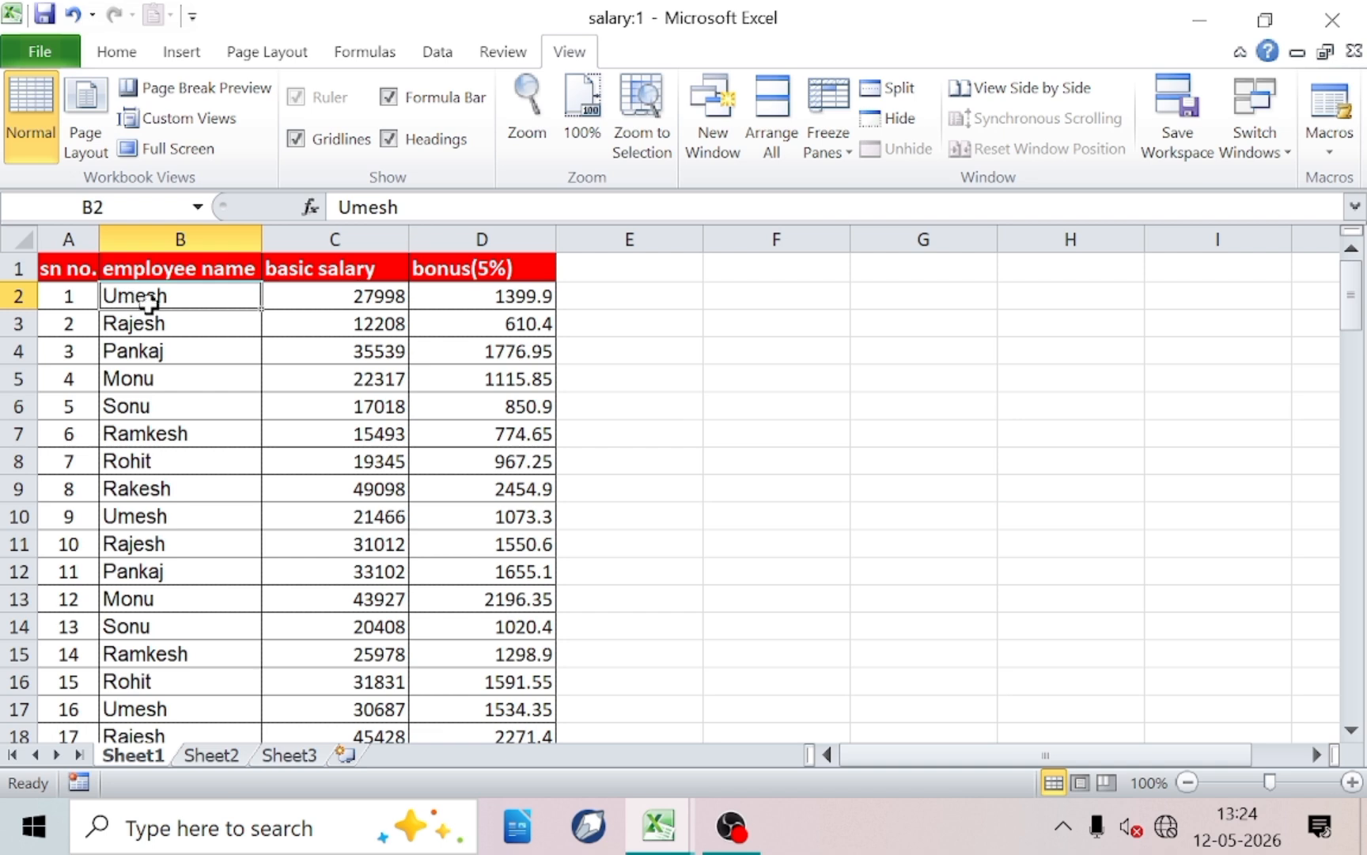
click(822, 134)
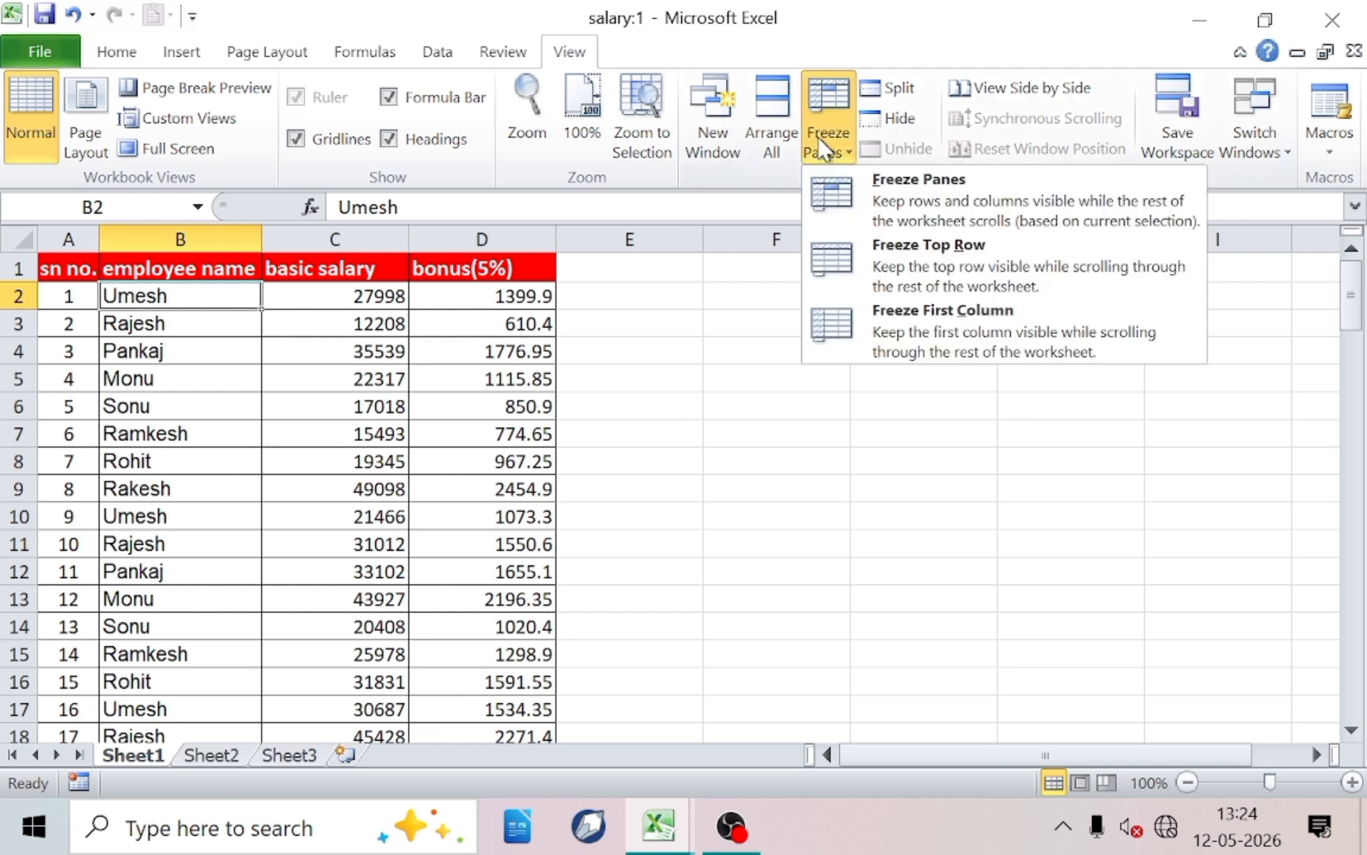
click(920, 190)
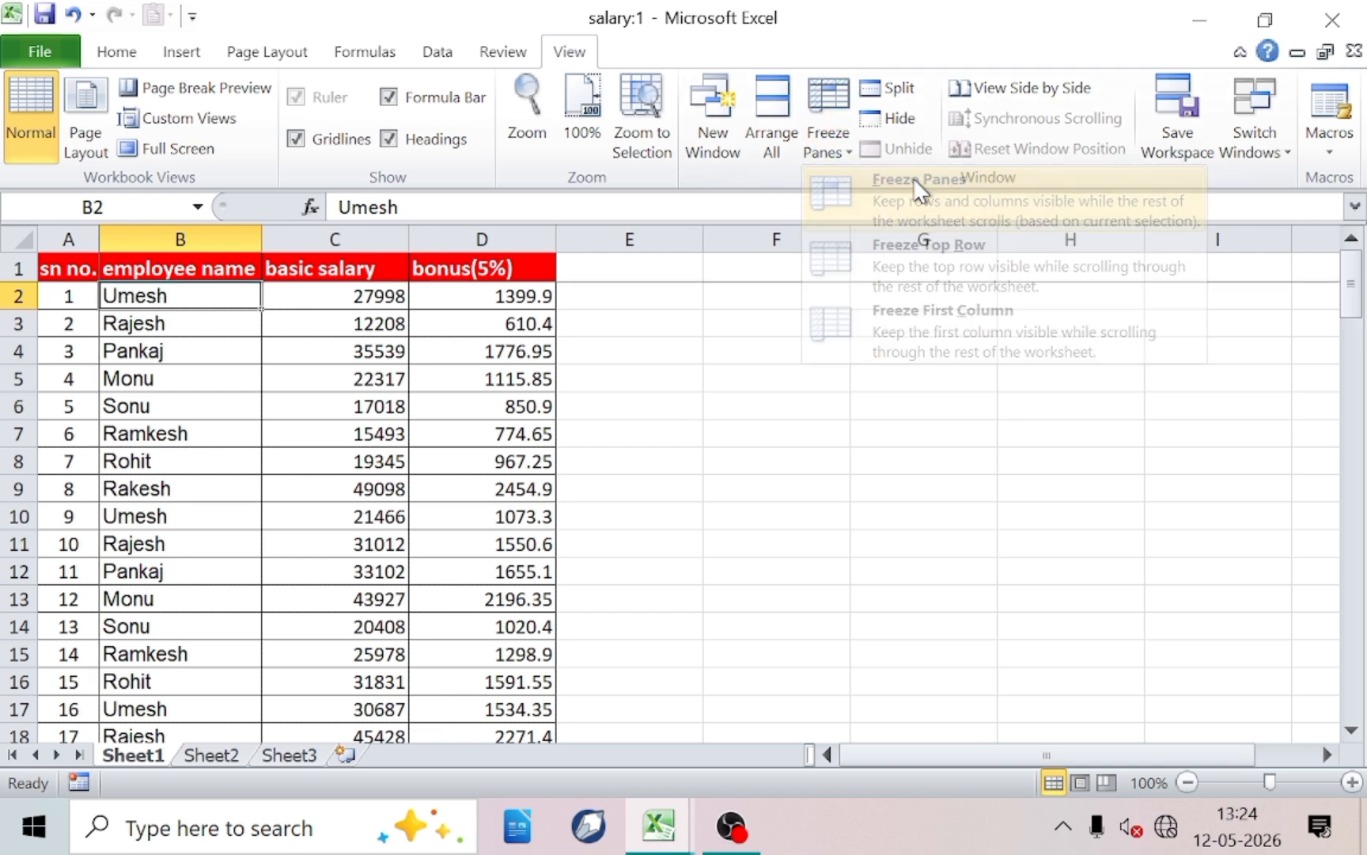
click(140, 400)
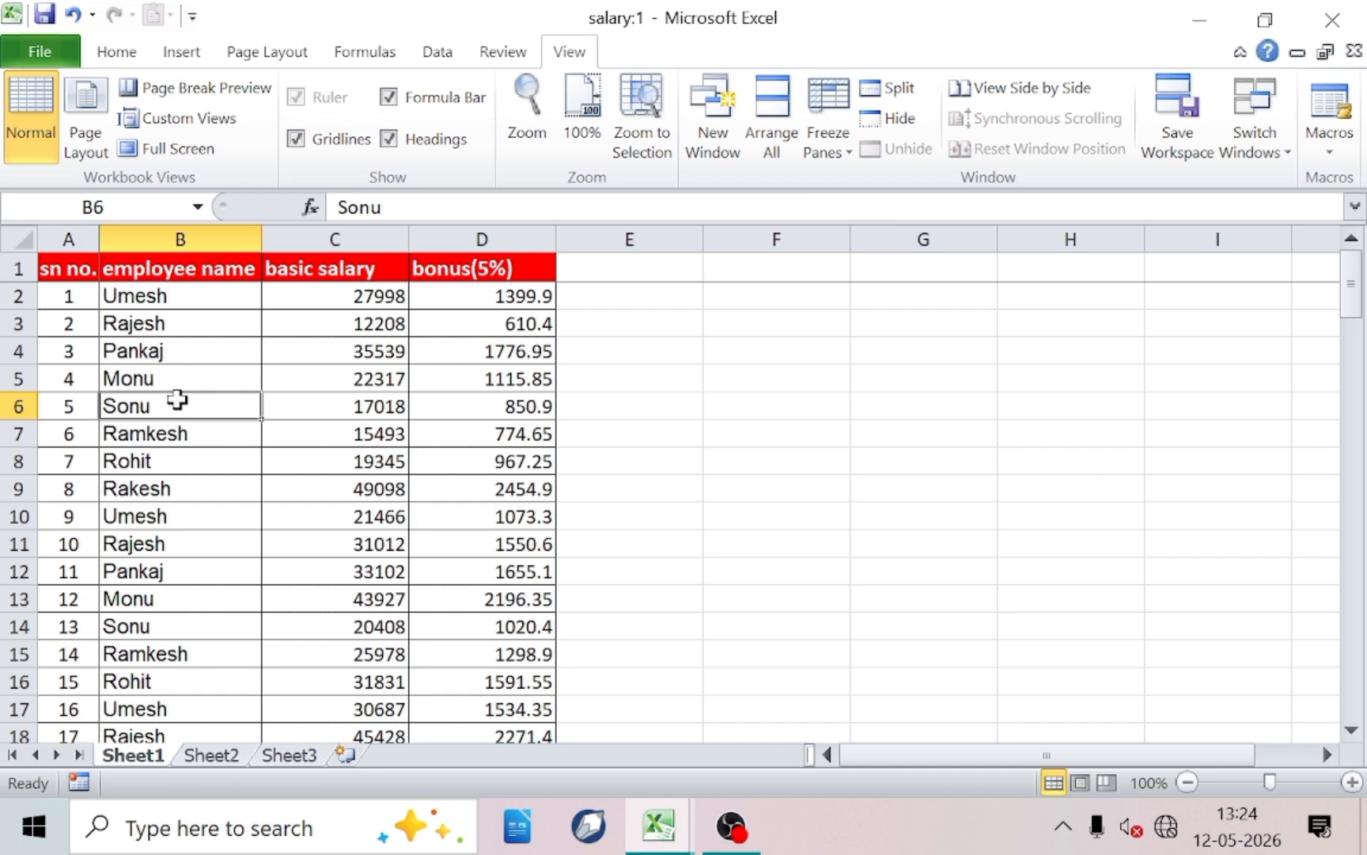
scroll(238, 400, down, 10)
scroll(239, 399, up, 10)
scroll(239, 400, down, 20)
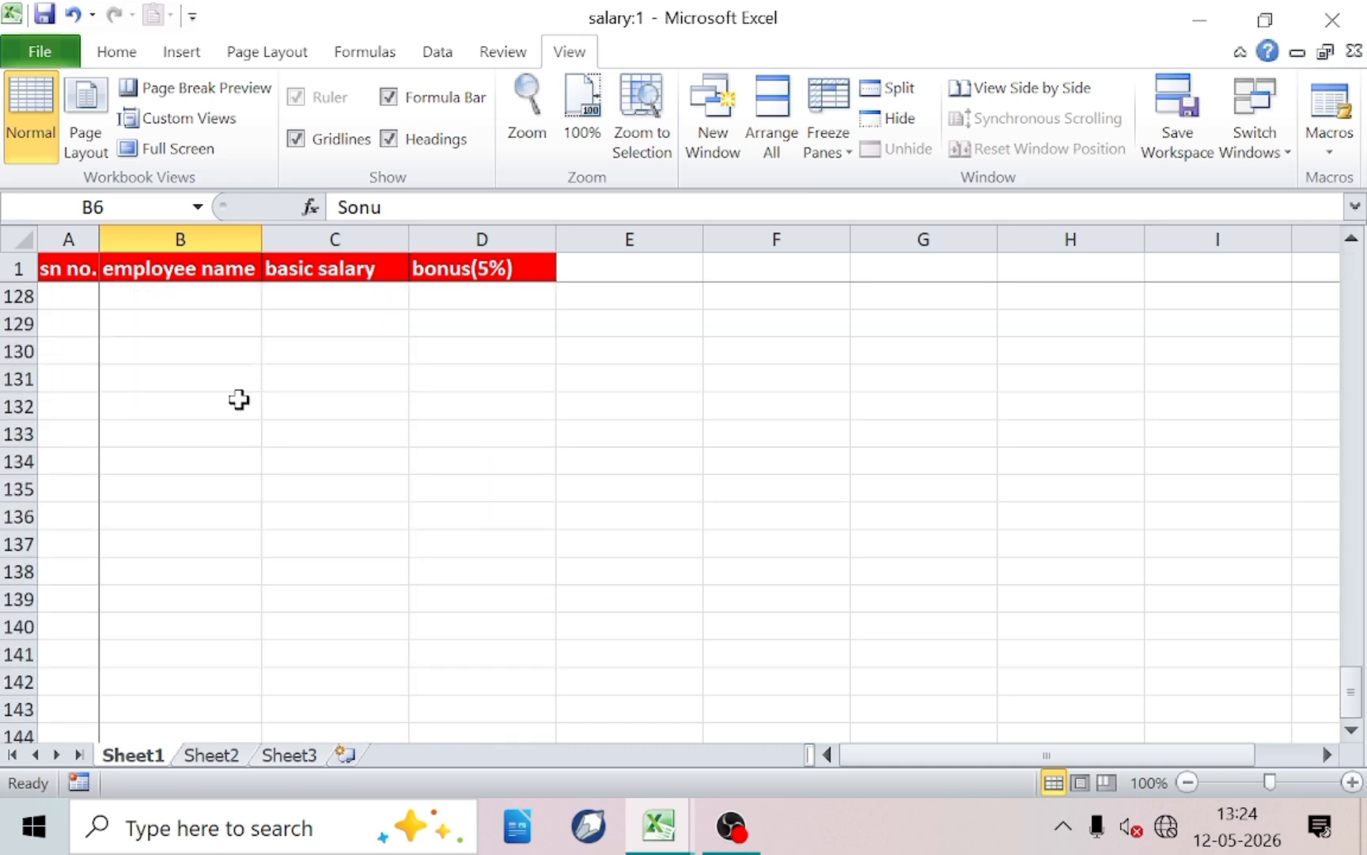
scroll(239, 399, up, 20)
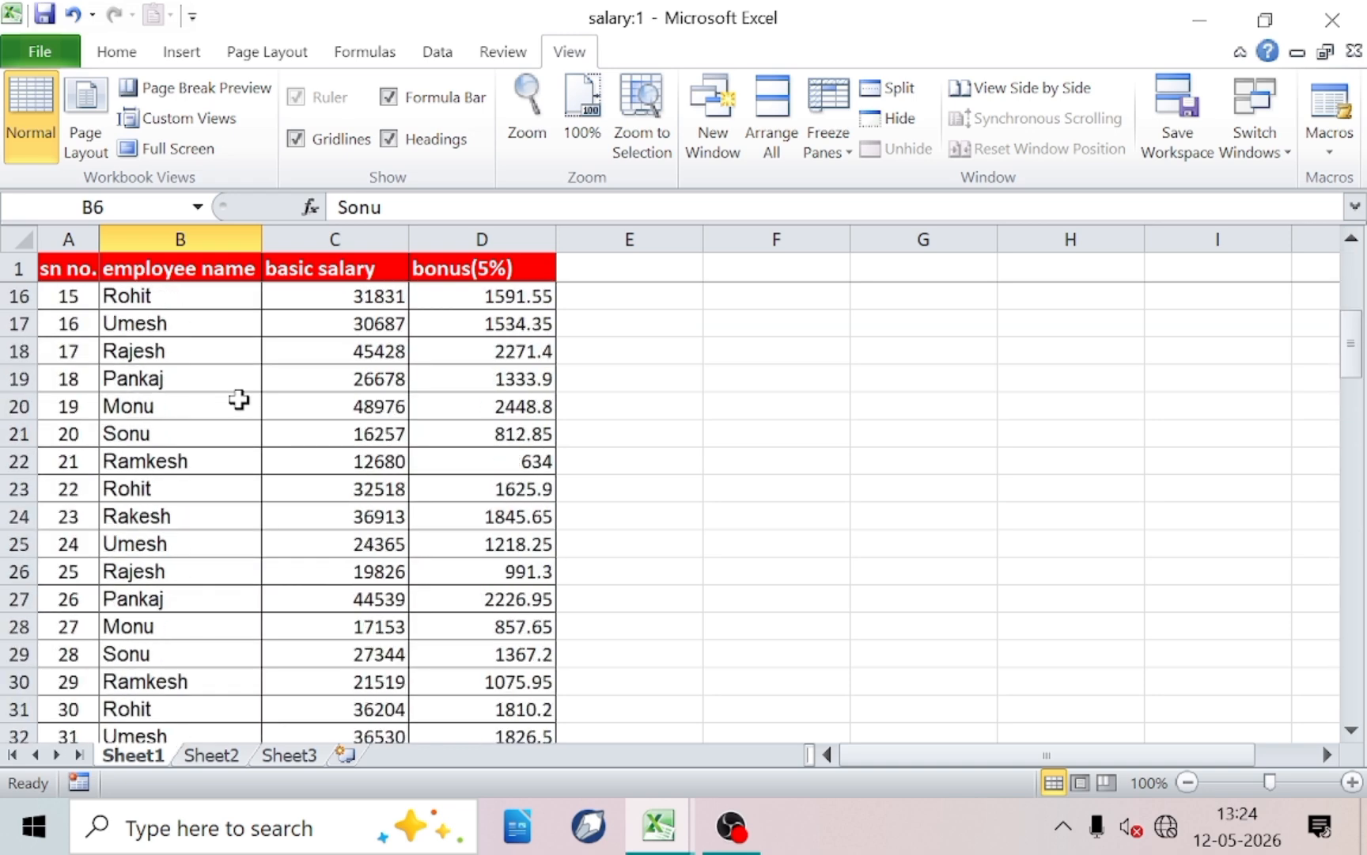
scroll(239, 399, up, 5)
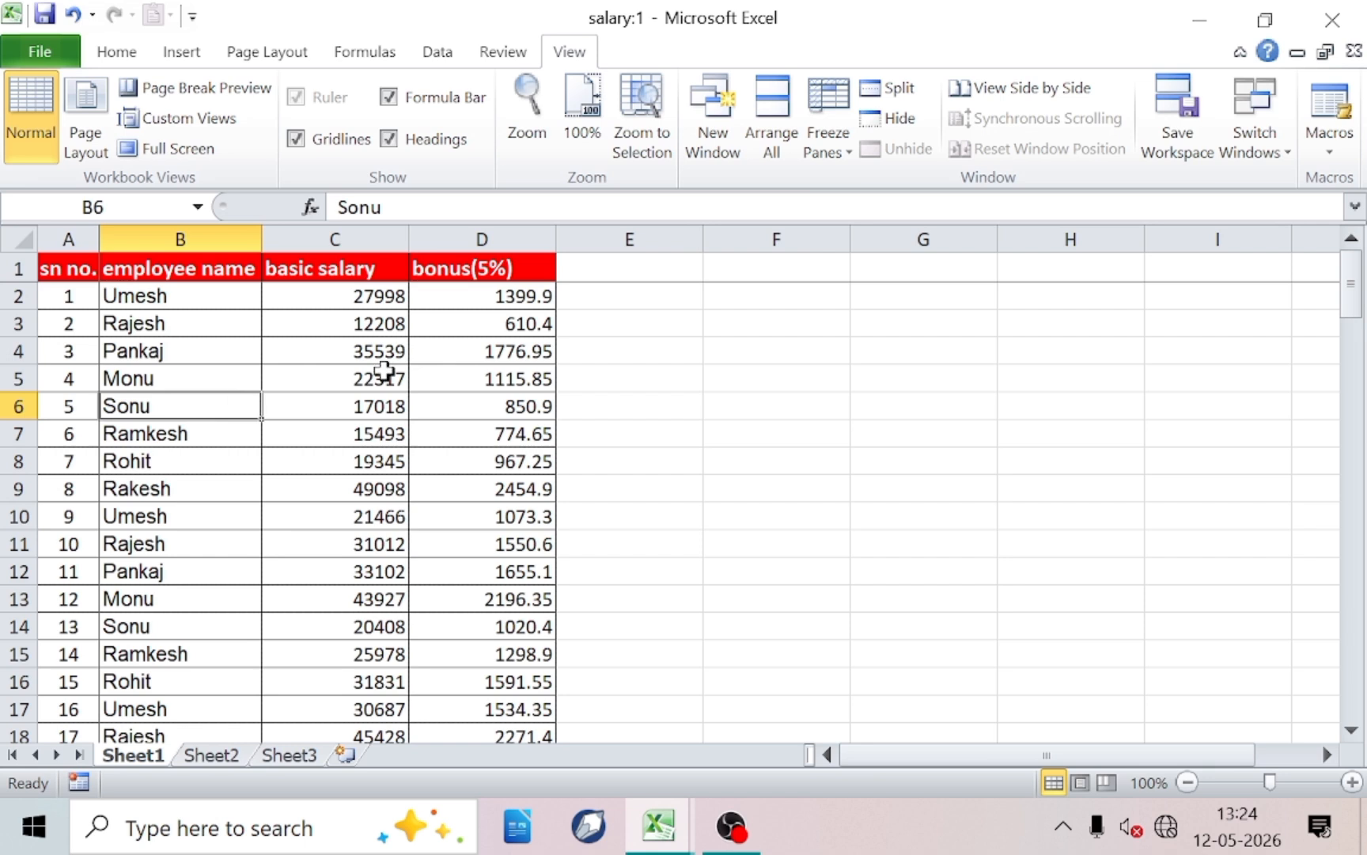
- Unfreeze the header row and first column, and check with cell C9 selected that all rows scroll freely
click(825, 149)
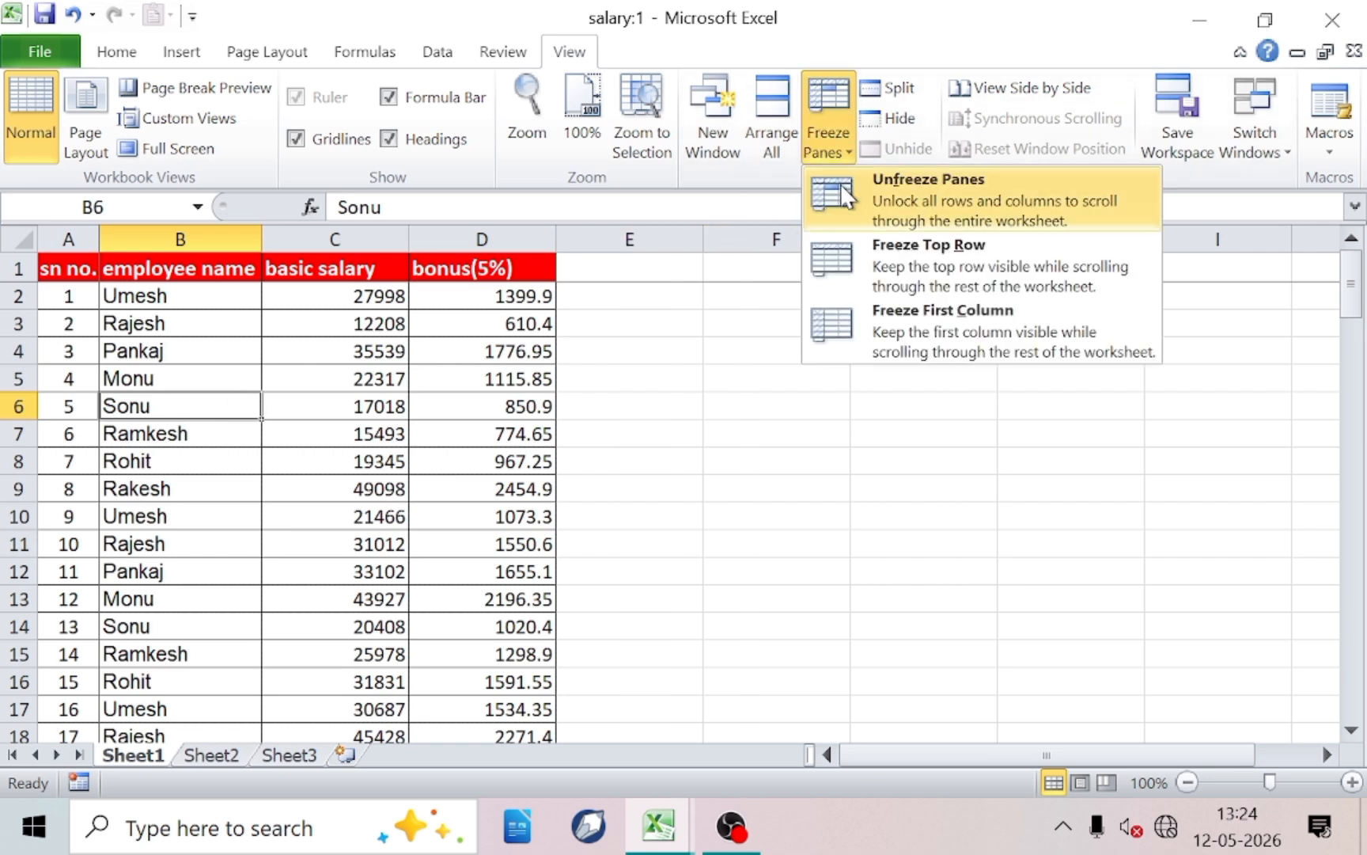
click(894, 180)
click(370, 492)
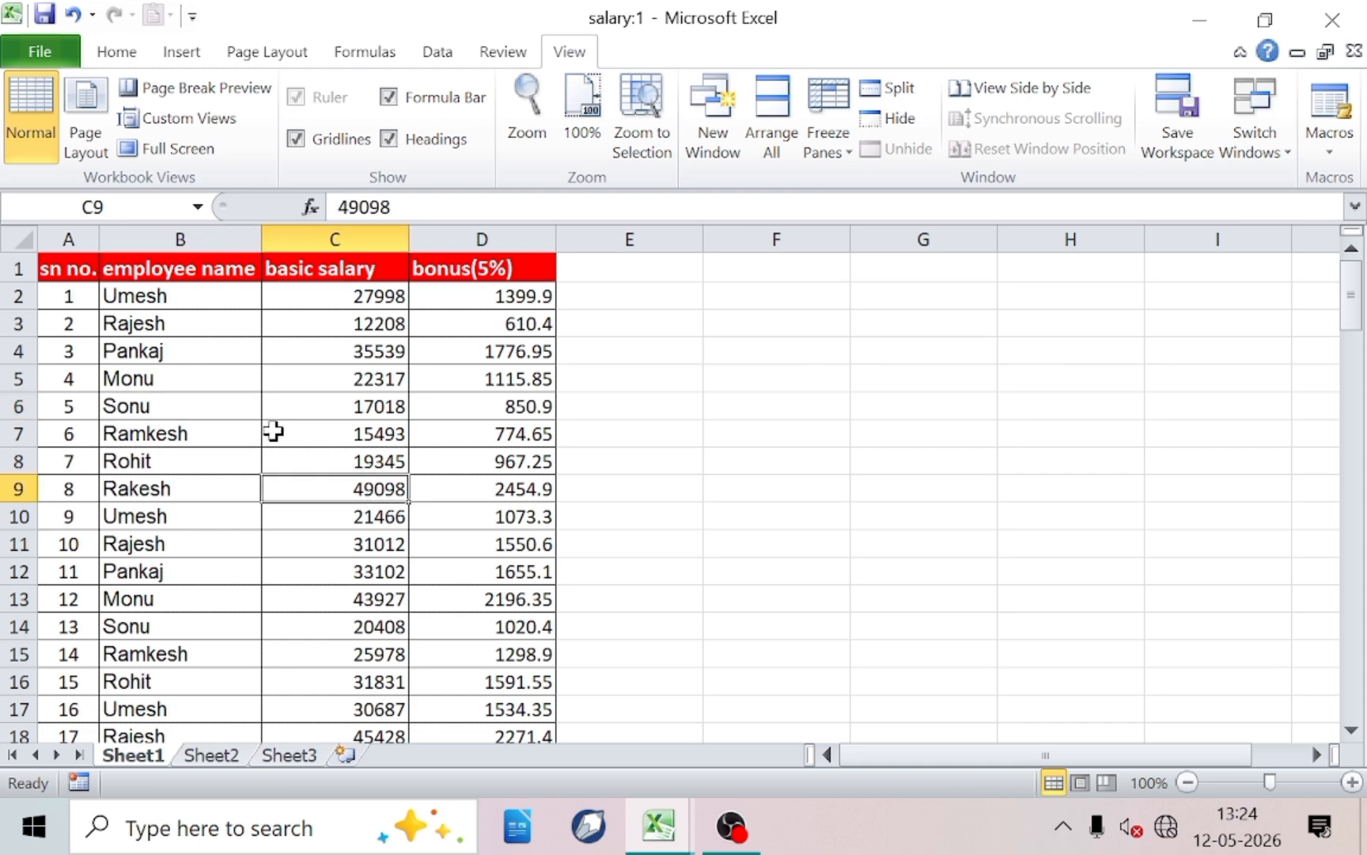
scroll(270, 429, down, 19)
scroll(271, 428, up, 19)
- Freeze only the top row of the salary sheet and scroll through the records to check the header row
click(831, 147)
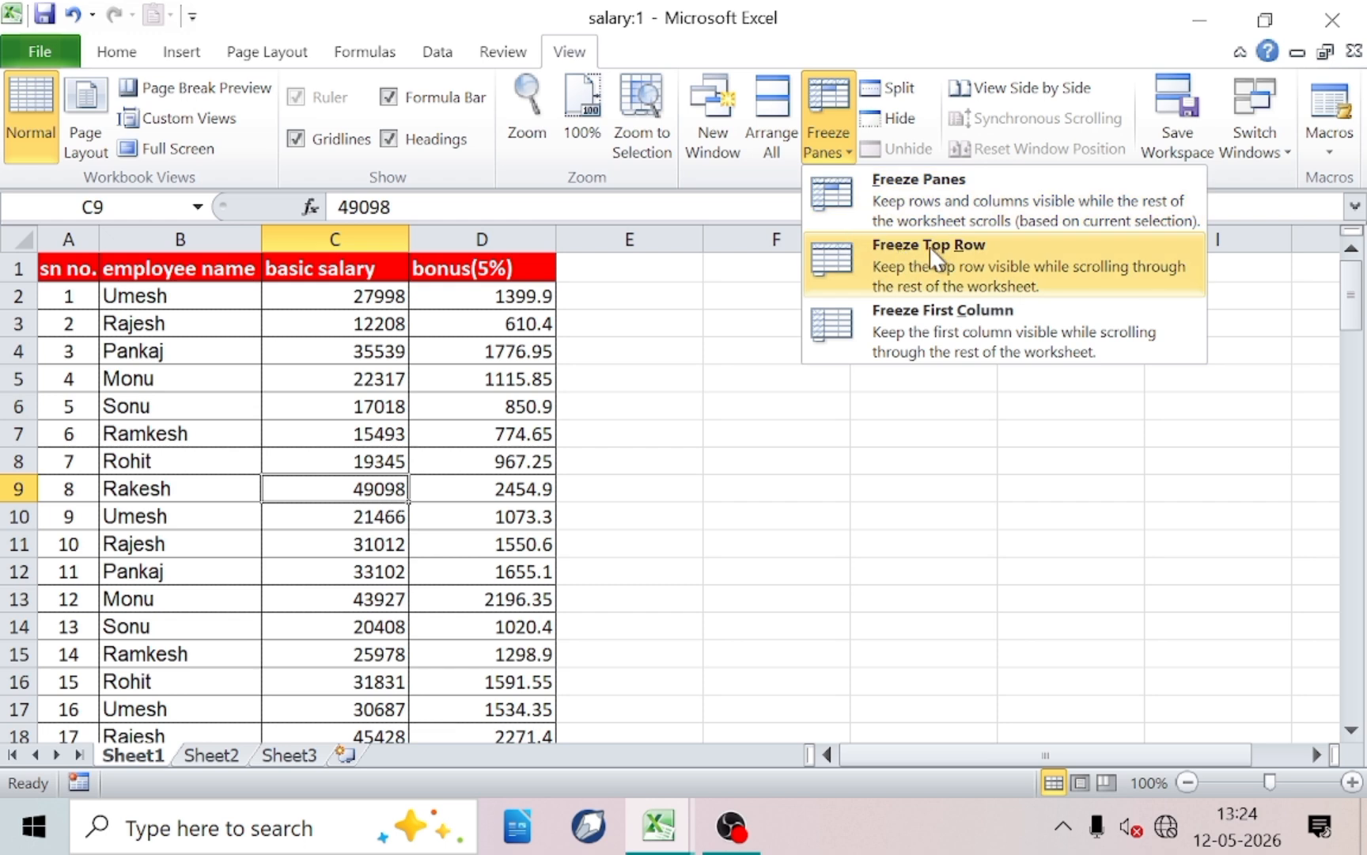
click(329, 273)
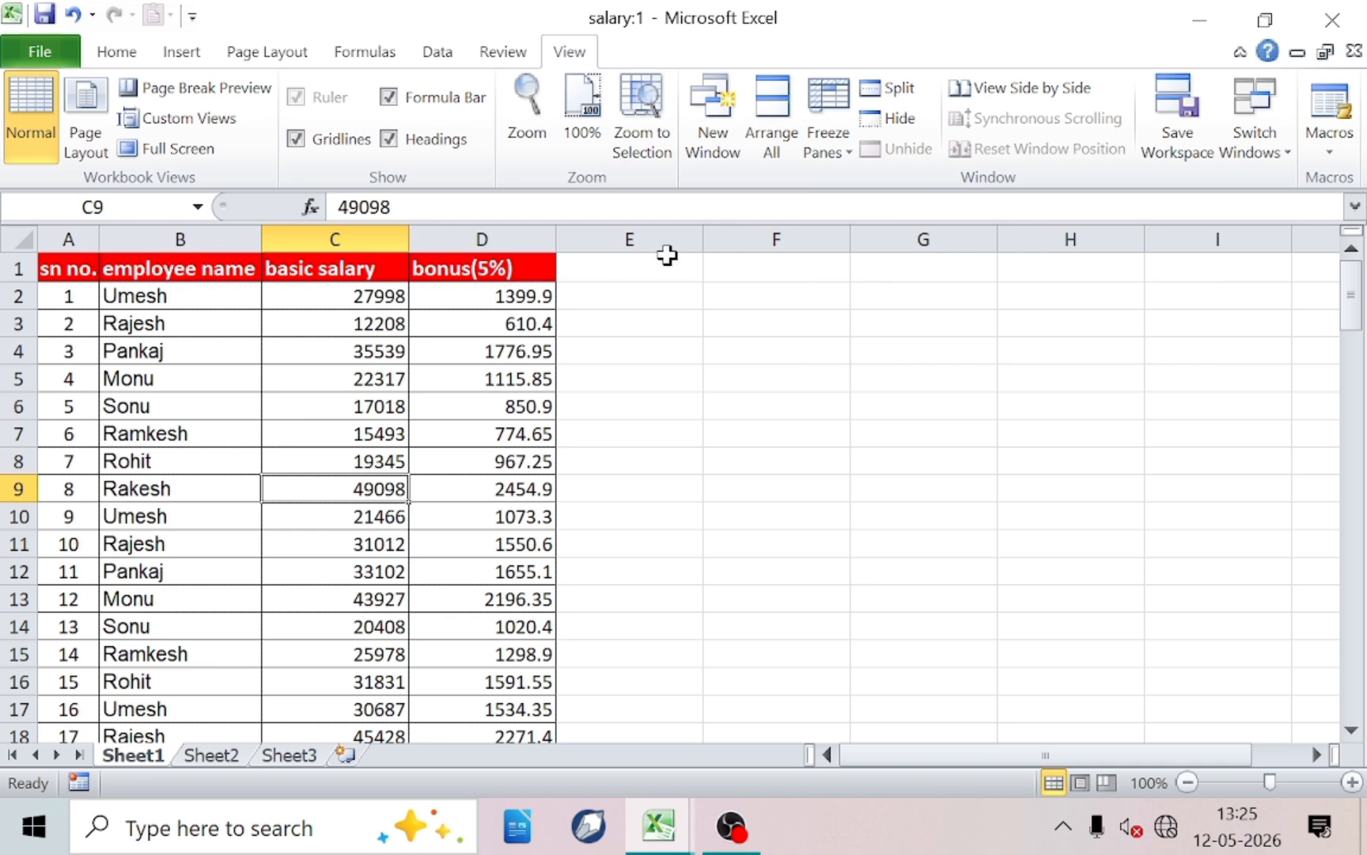
click(749, 460)
click(875, 430)
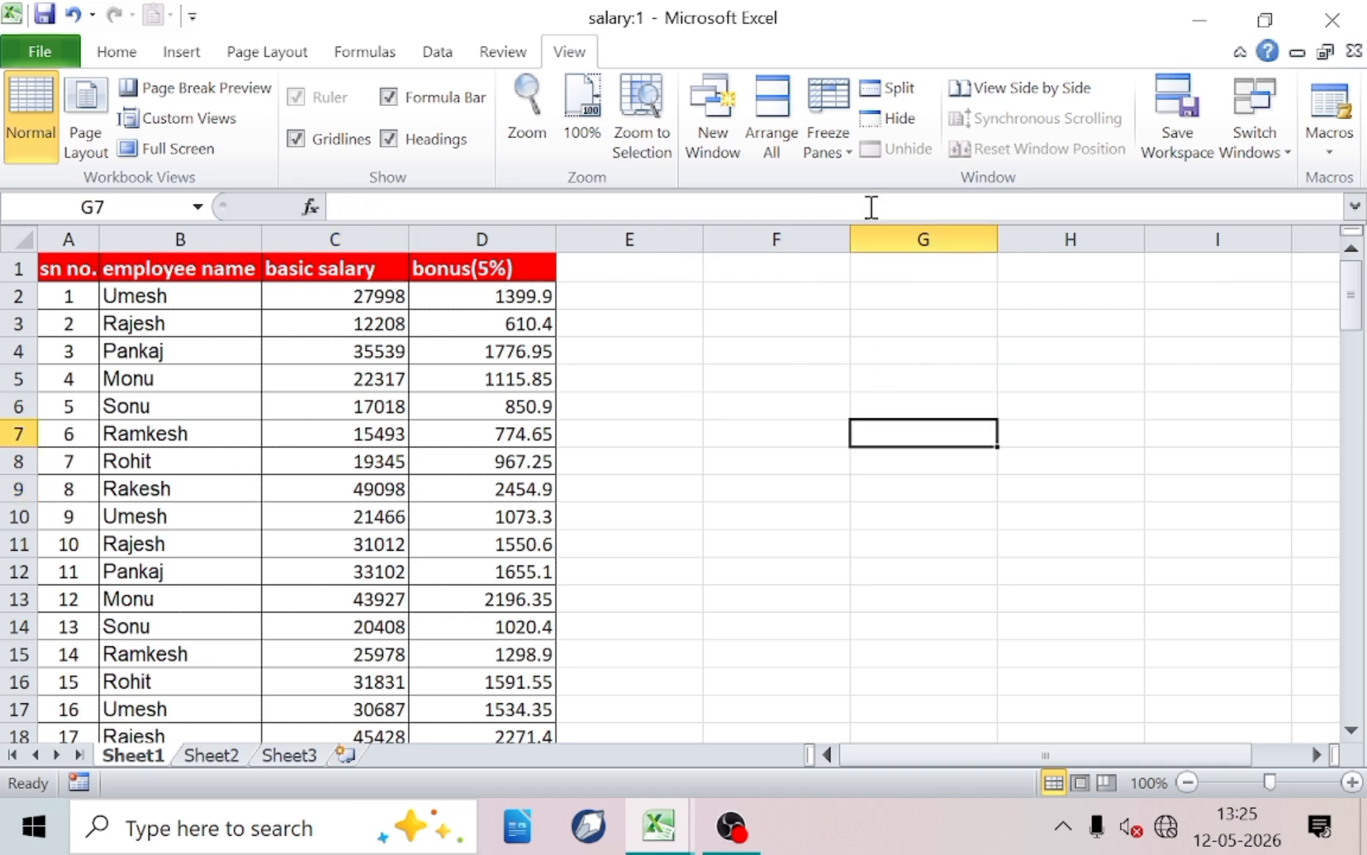
click(848, 158)
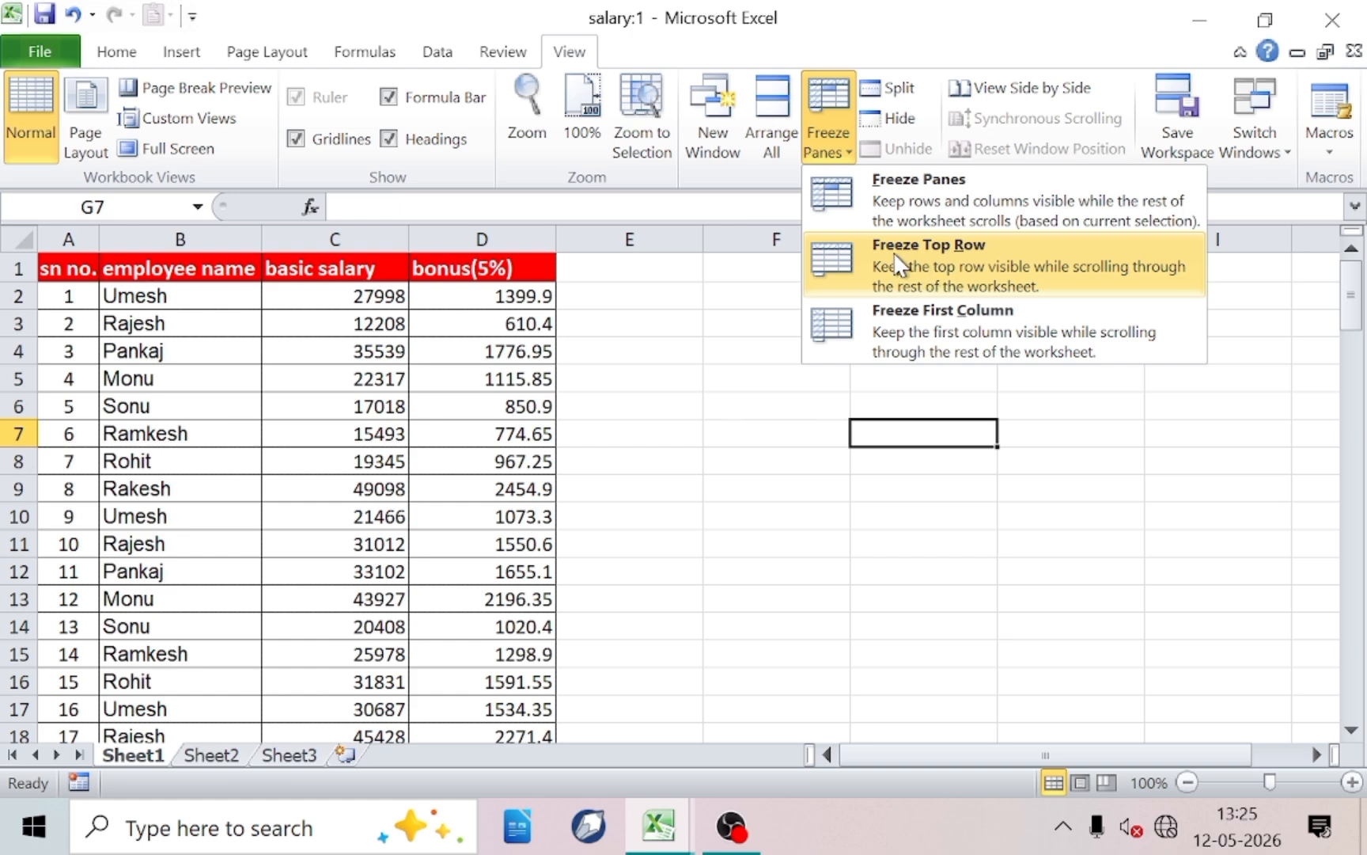
click(940, 279)
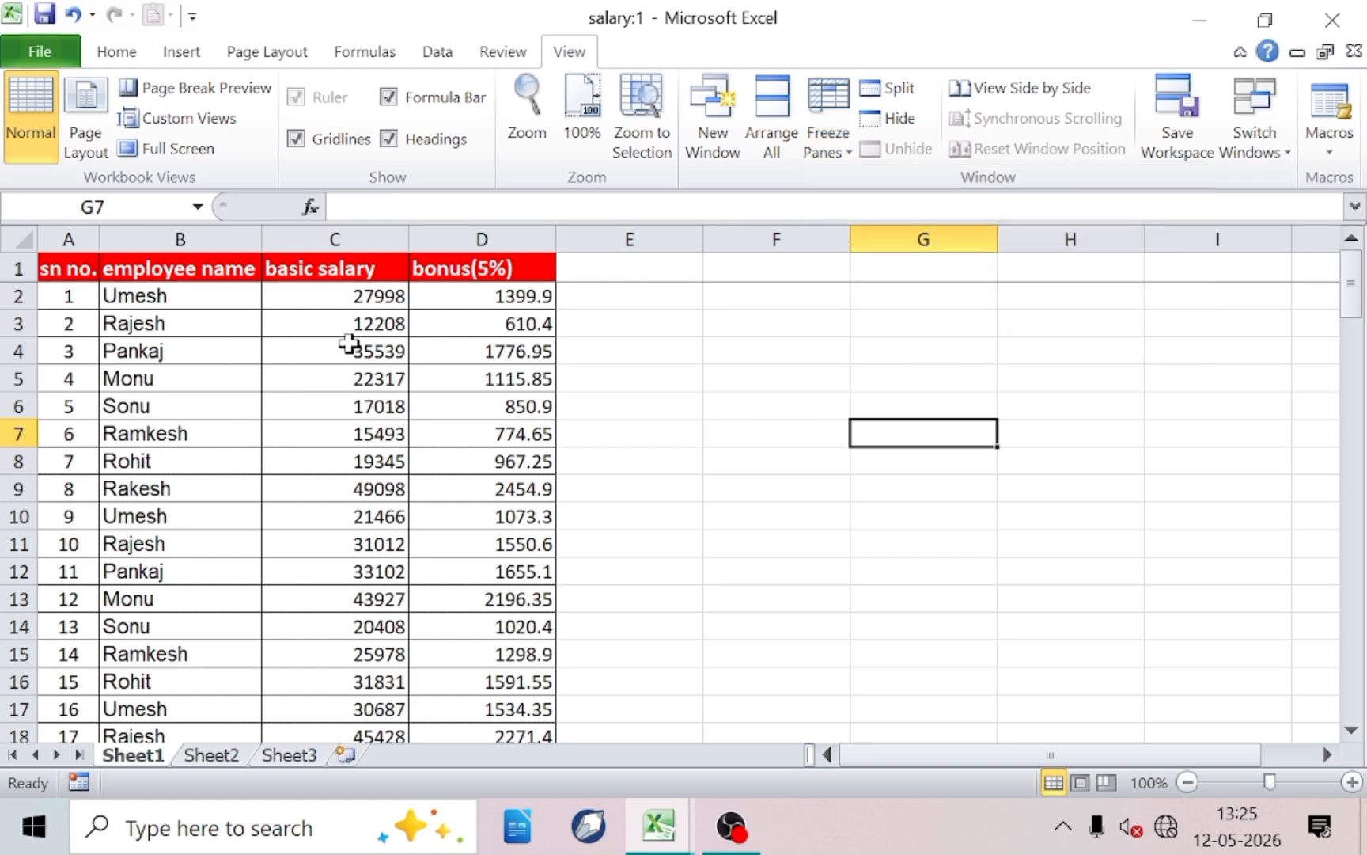
scroll(356, 380, down, 19)
scroll(360, 406, up, 14)
scroll(372, 430, down, 14)
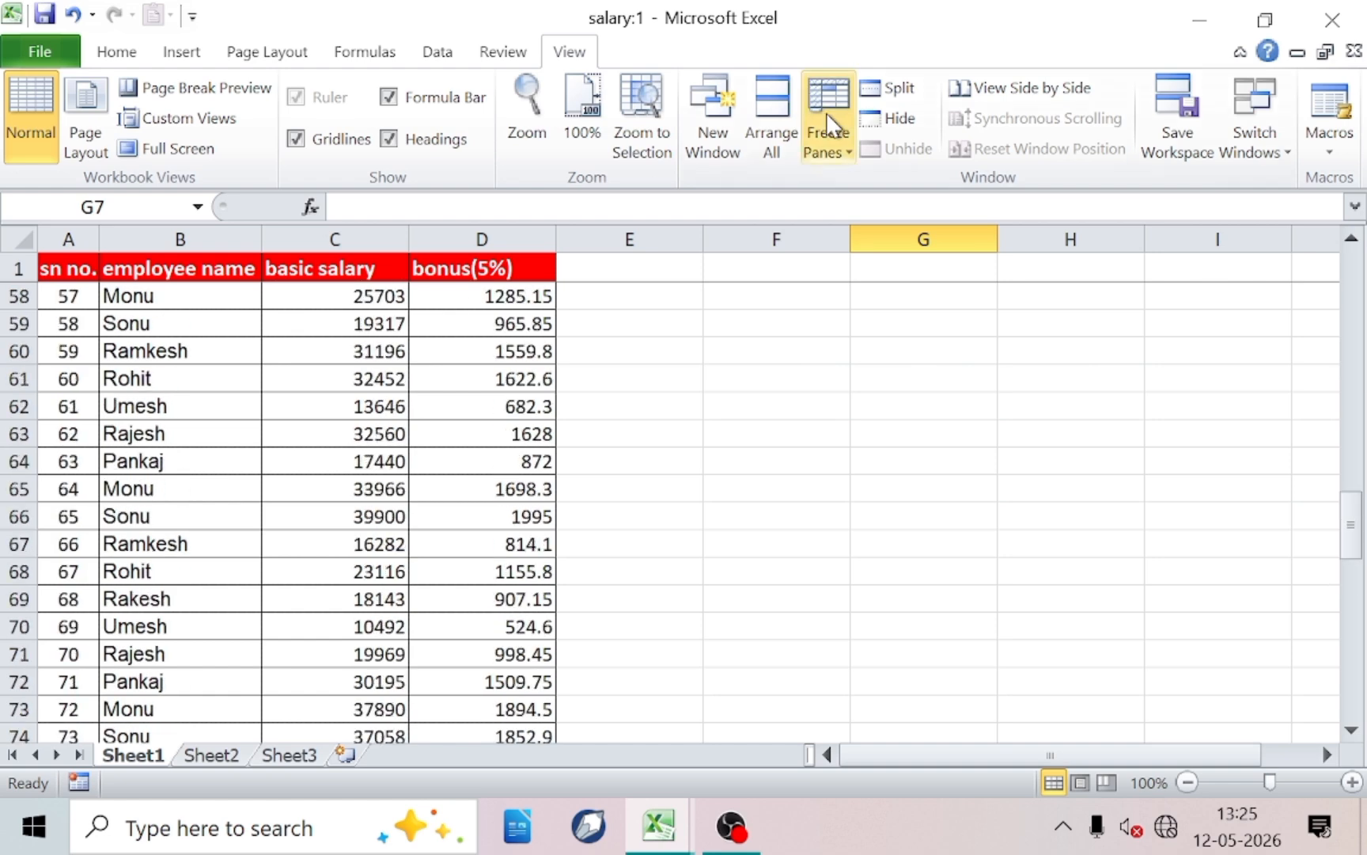
- Unfreeze the top row and scroll through the sheet to check it
click(826, 113)
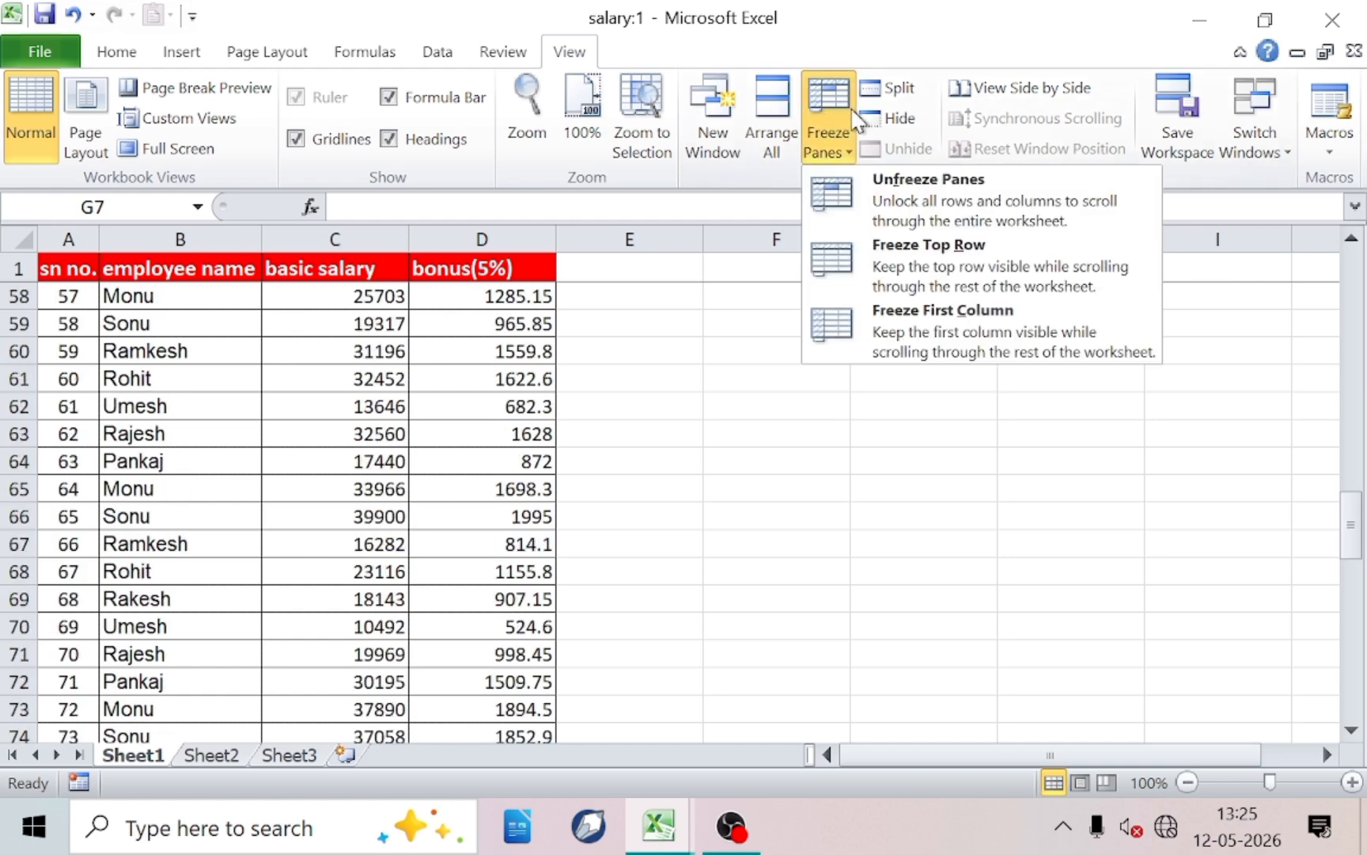
click(924, 190)
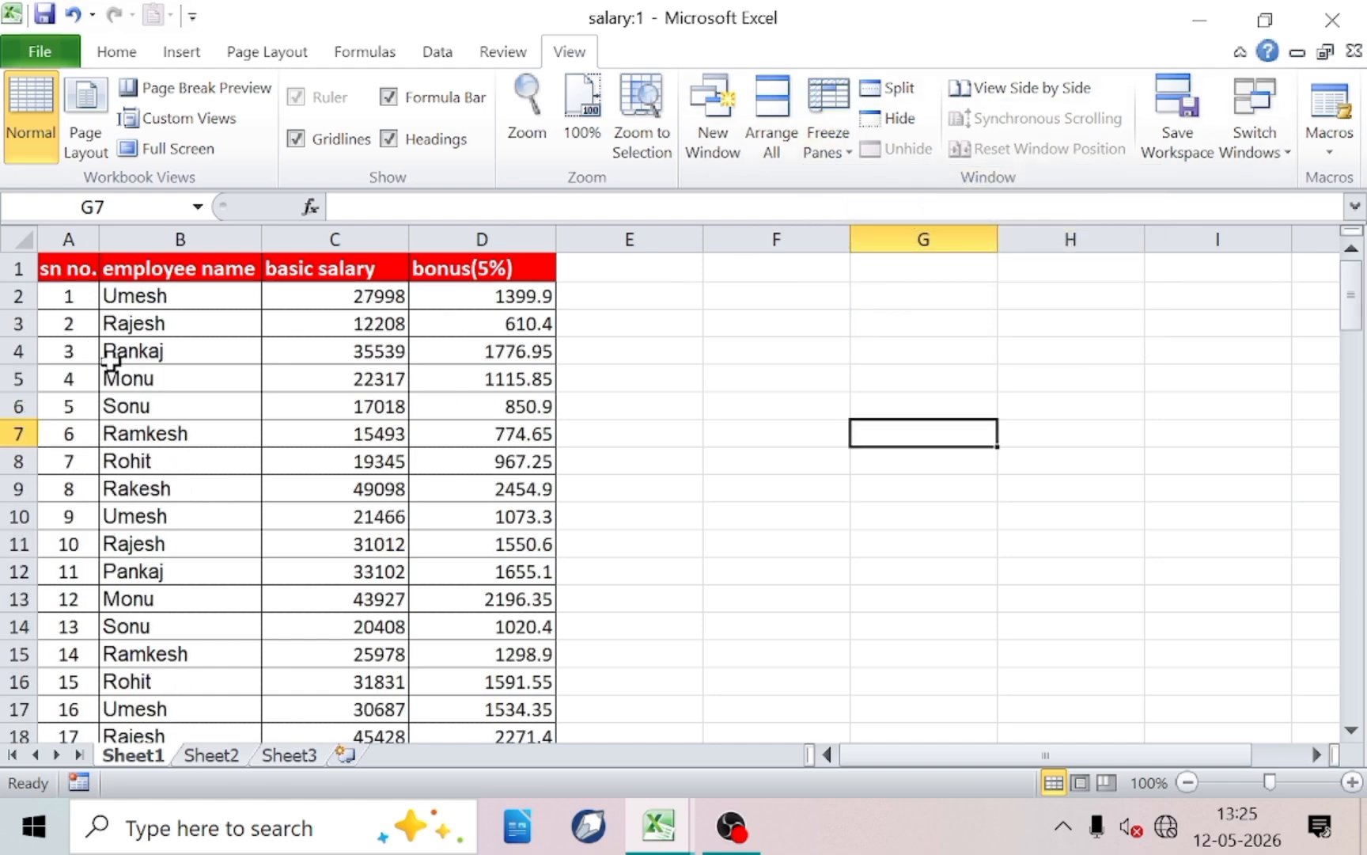
scroll(109, 355, down, 7)
scroll(111, 356, up, 7)
- Freeze the panes at cell B8 to lock rows 1 to 7 and column A, and scroll through the remaining rows
drag(63, 432, 445, 254)
click(159, 462)
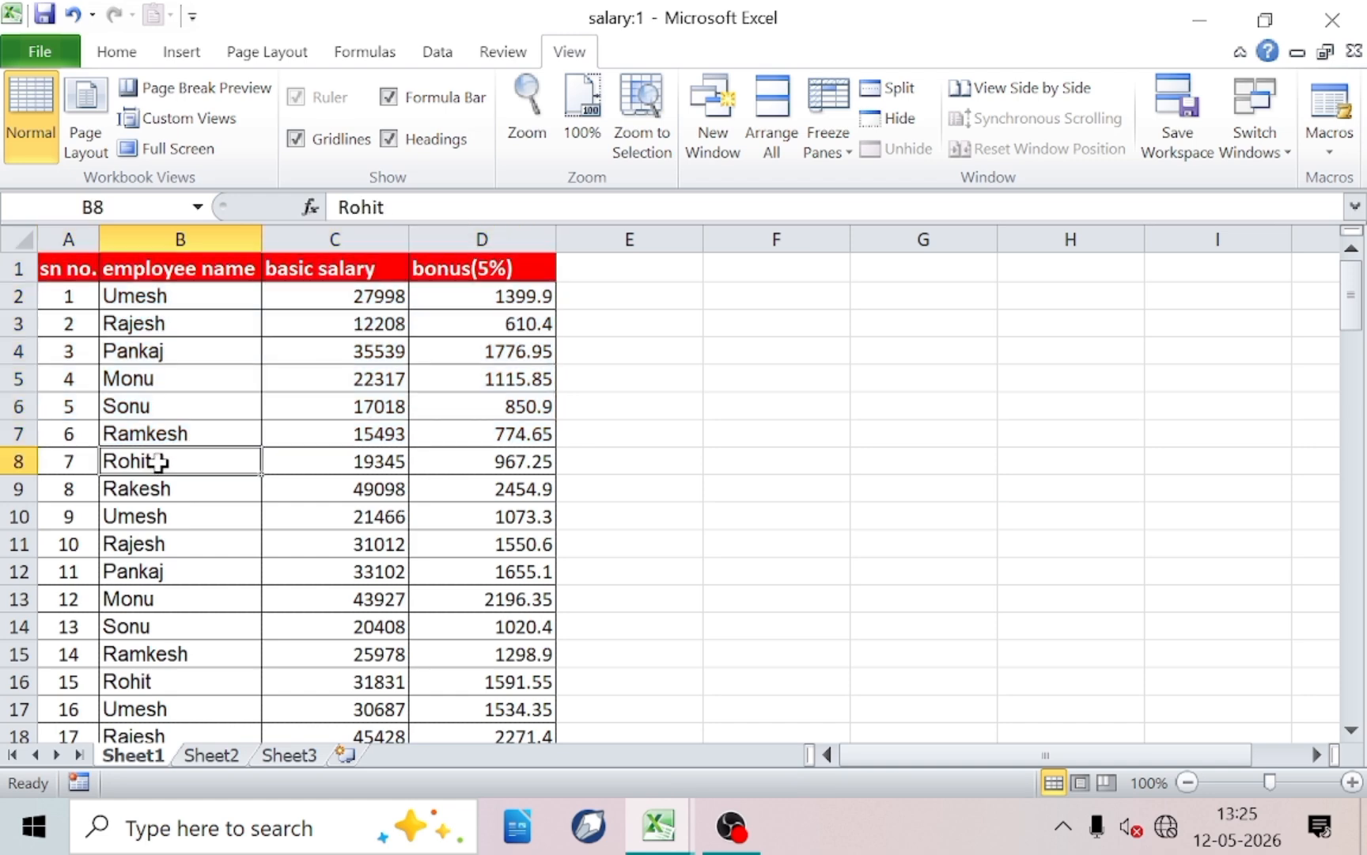
click(823, 127)
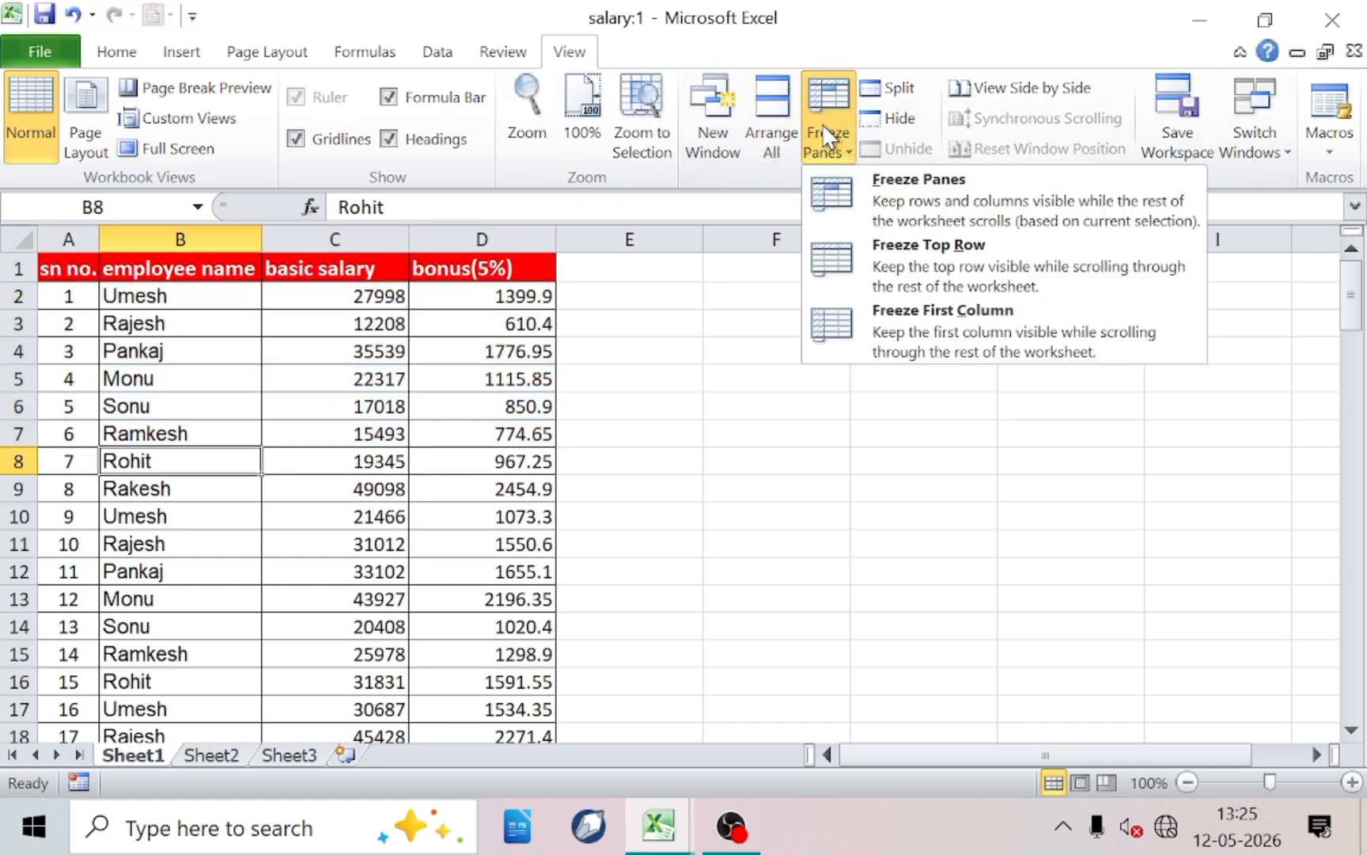
click(853, 197)
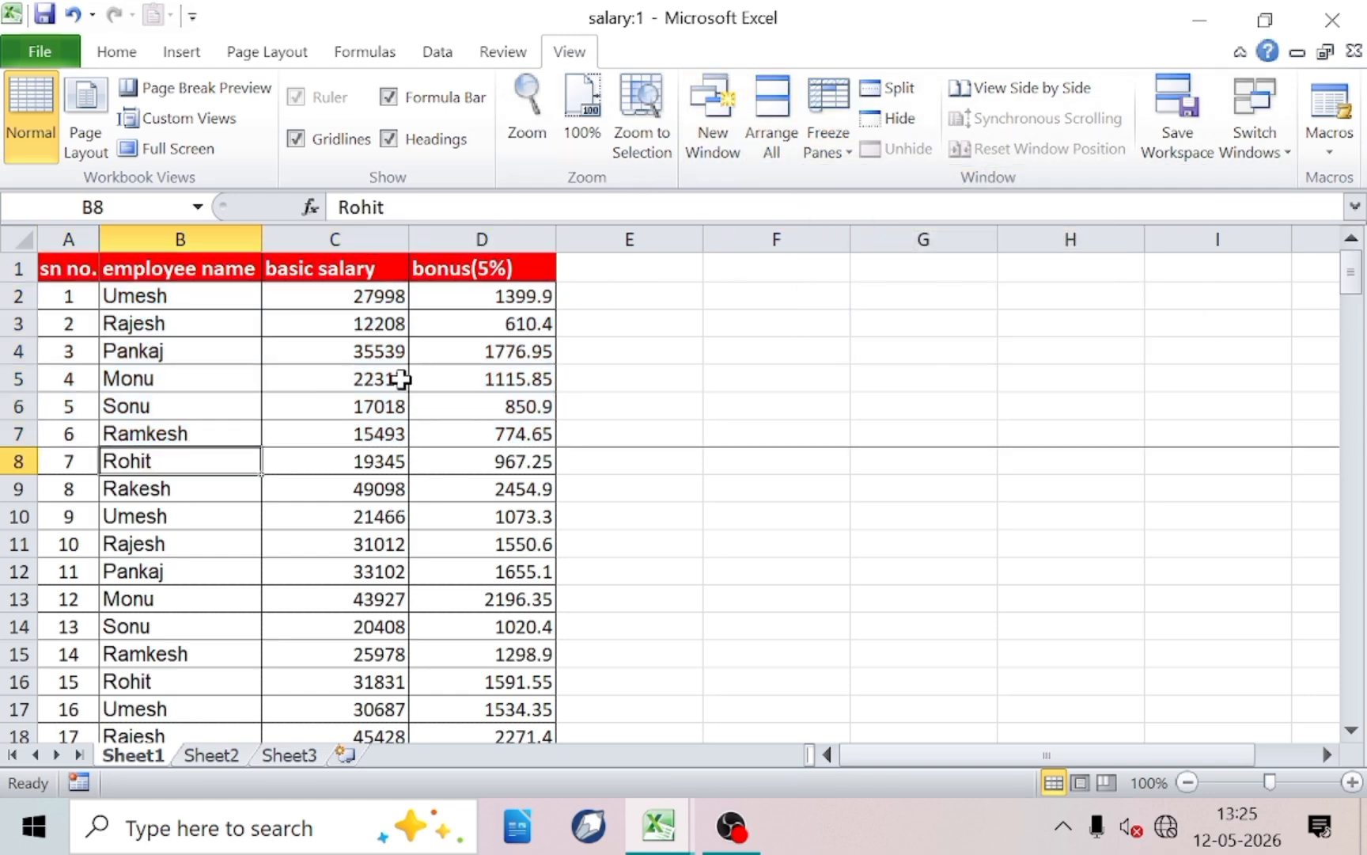
scroll(375, 425, down, 9)
scroll(364, 412, down, 2)
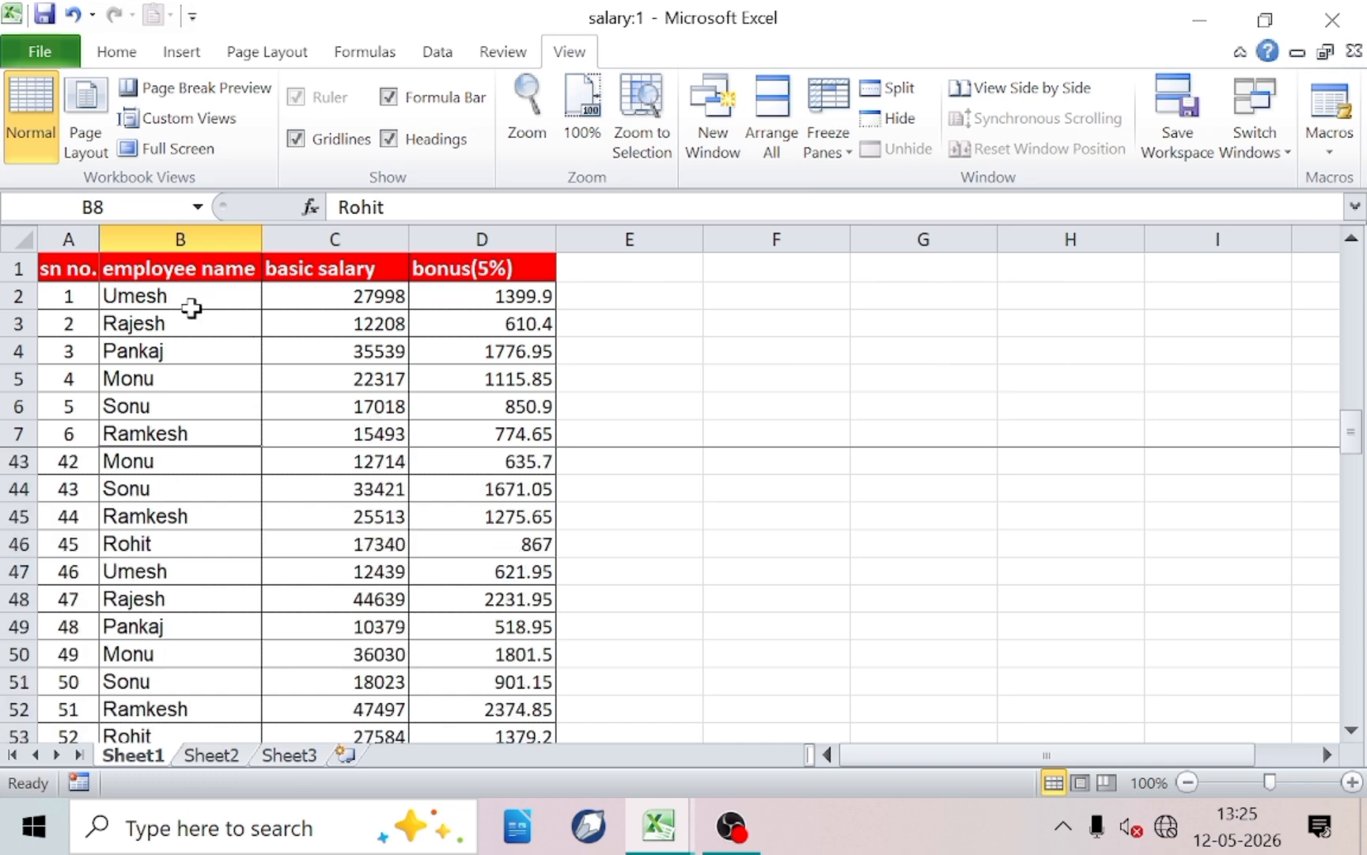
scroll(336, 356, down, 12)
scroll(333, 423, up, 14)
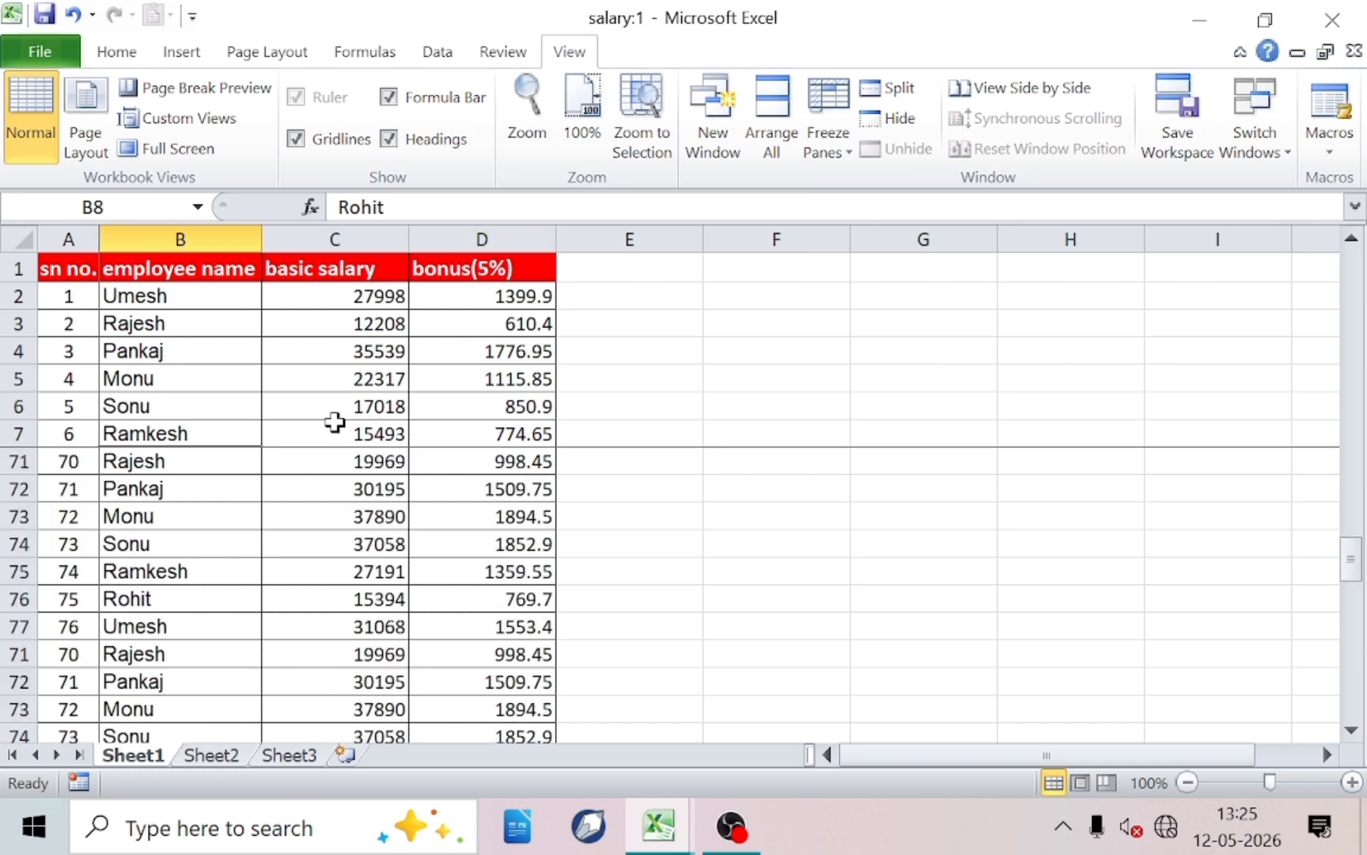
scroll(335, 422, up, 9)
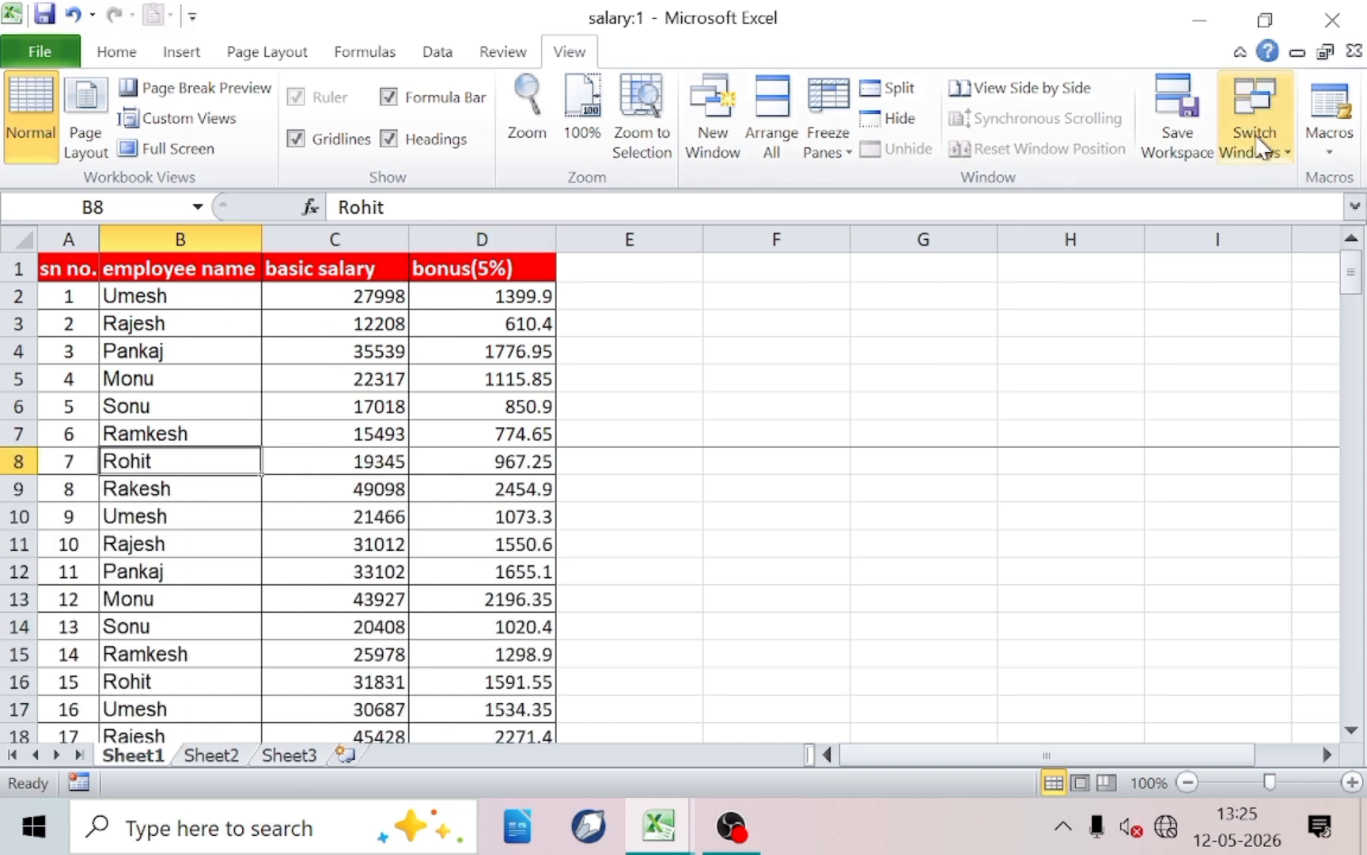
- Unfreeze the first seven rows and column A, and scroll through the sheet to check it
click(819, 122)
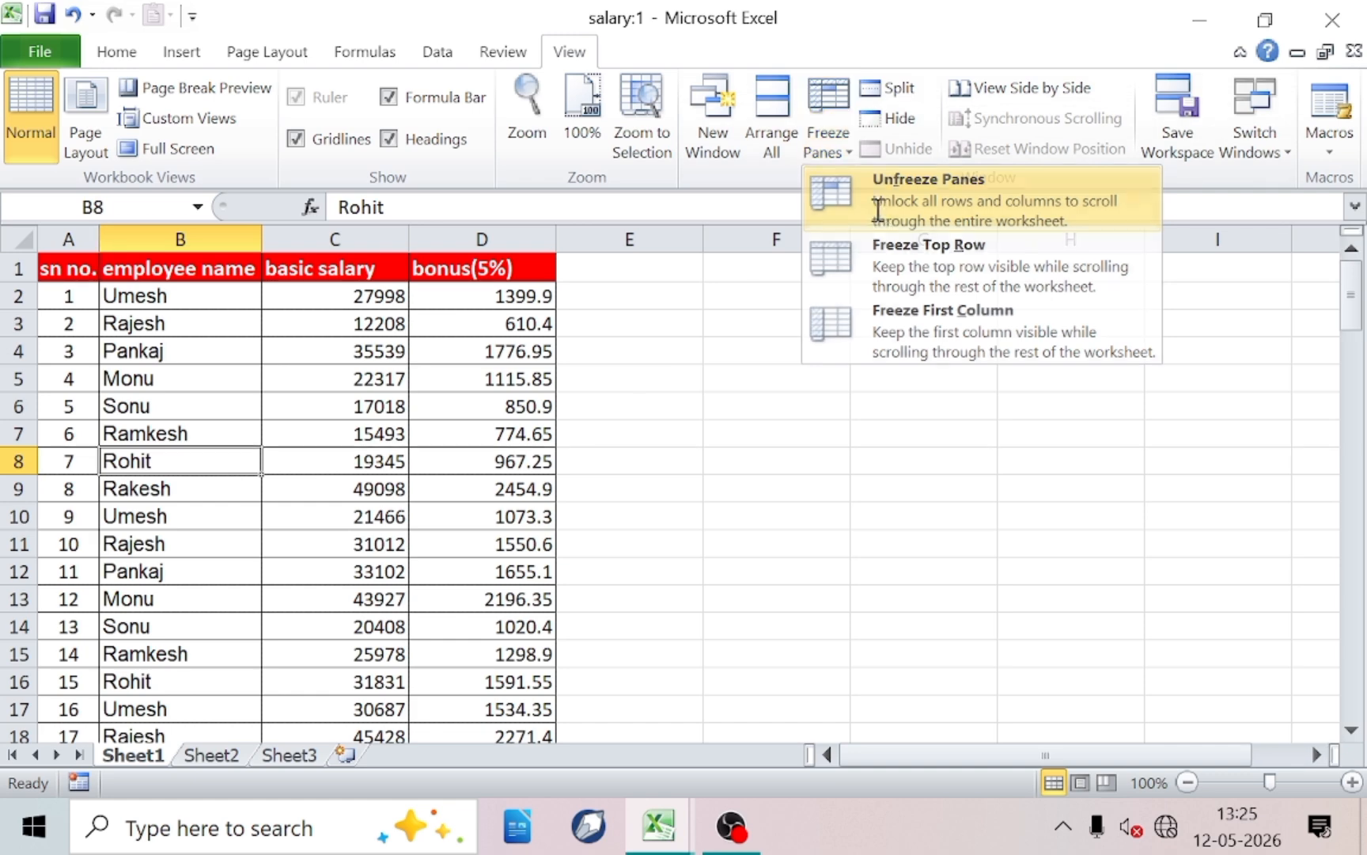
click(819, 215)
scroll(357, 387, down, 20)
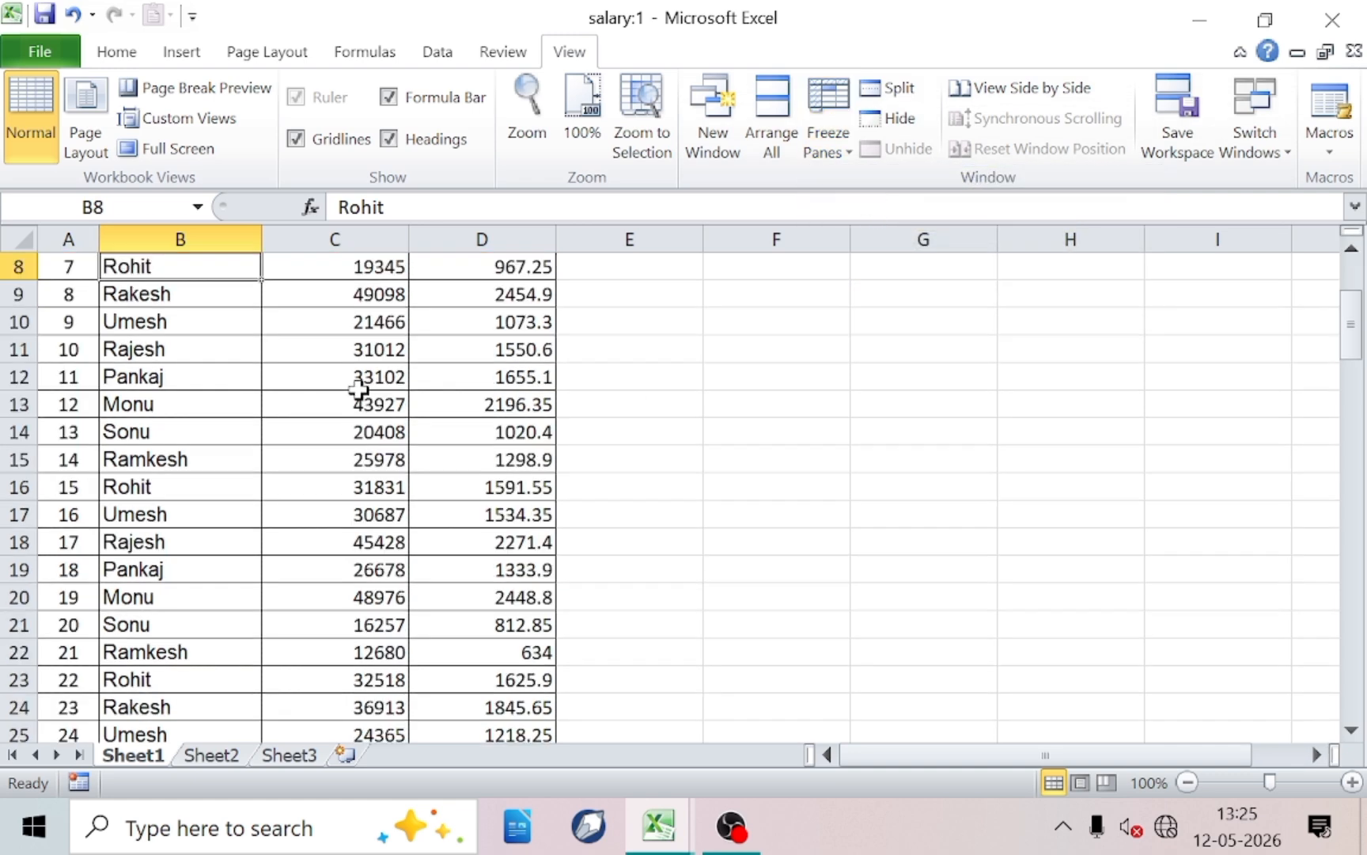
scroll(358, 388, up, 12)
scroll(358, 388, up, 12)
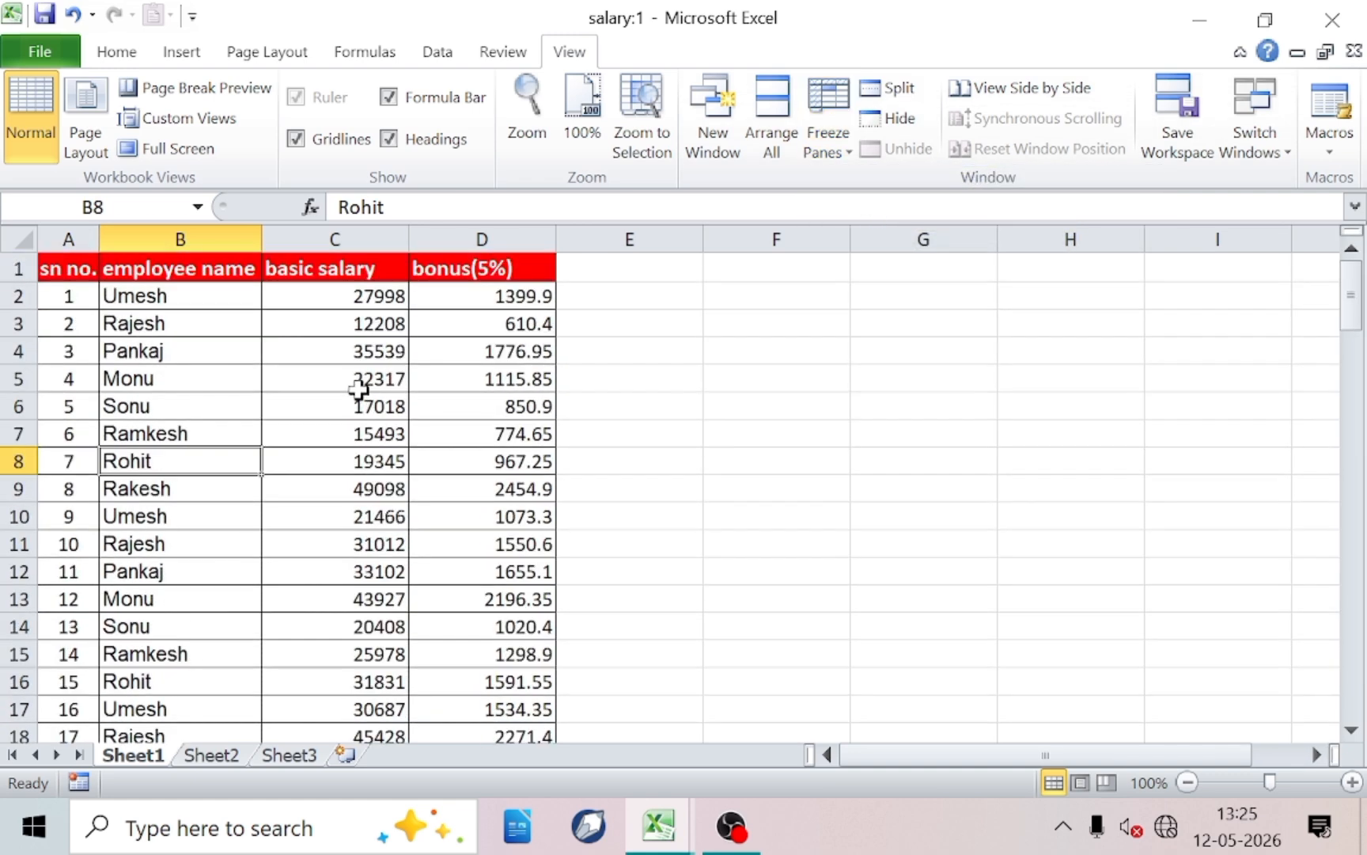
- Freeze the first column and scroll the sheet sideways to check that the sn no. column stays in place
click(778, 379)
click(827, 143)
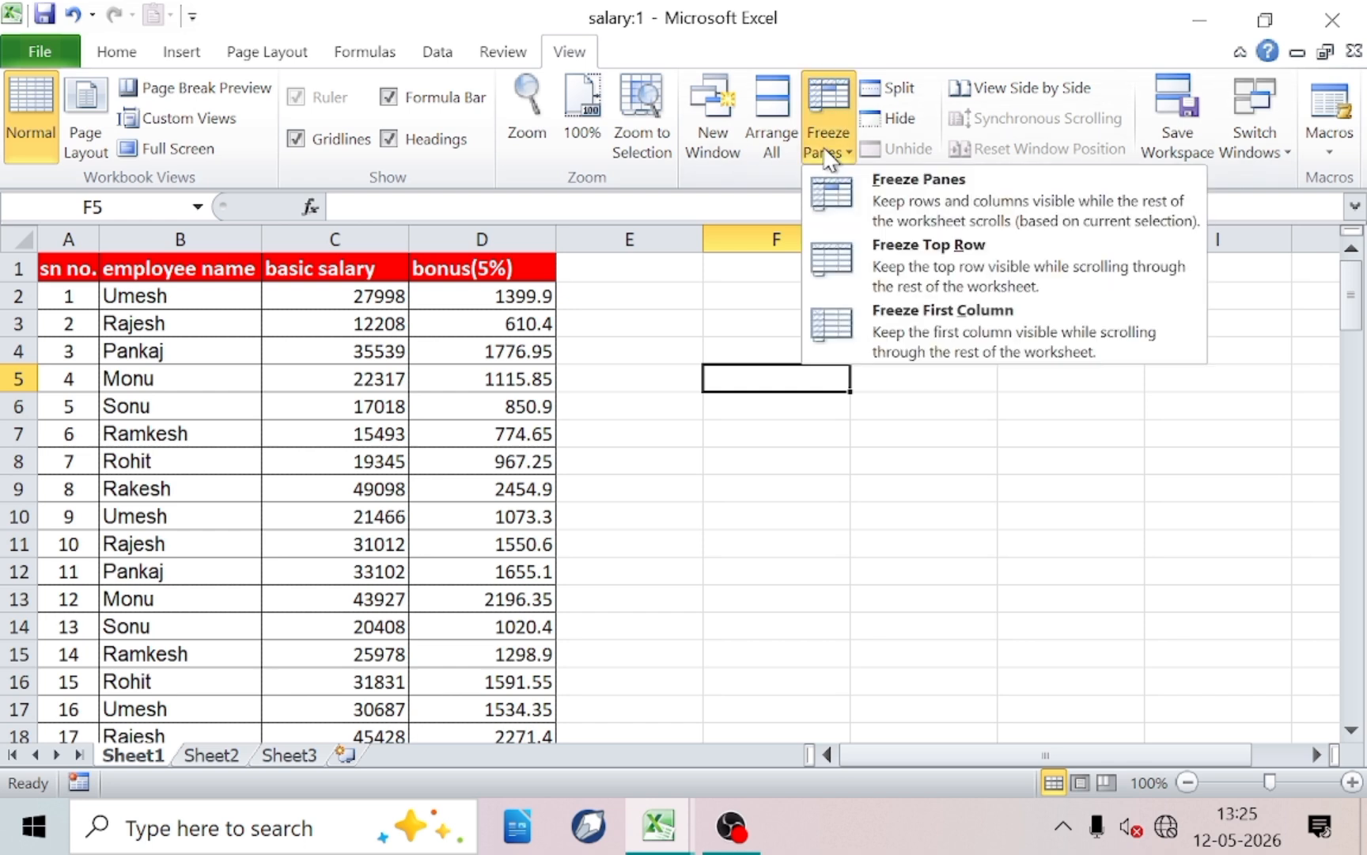
click(928, 328)
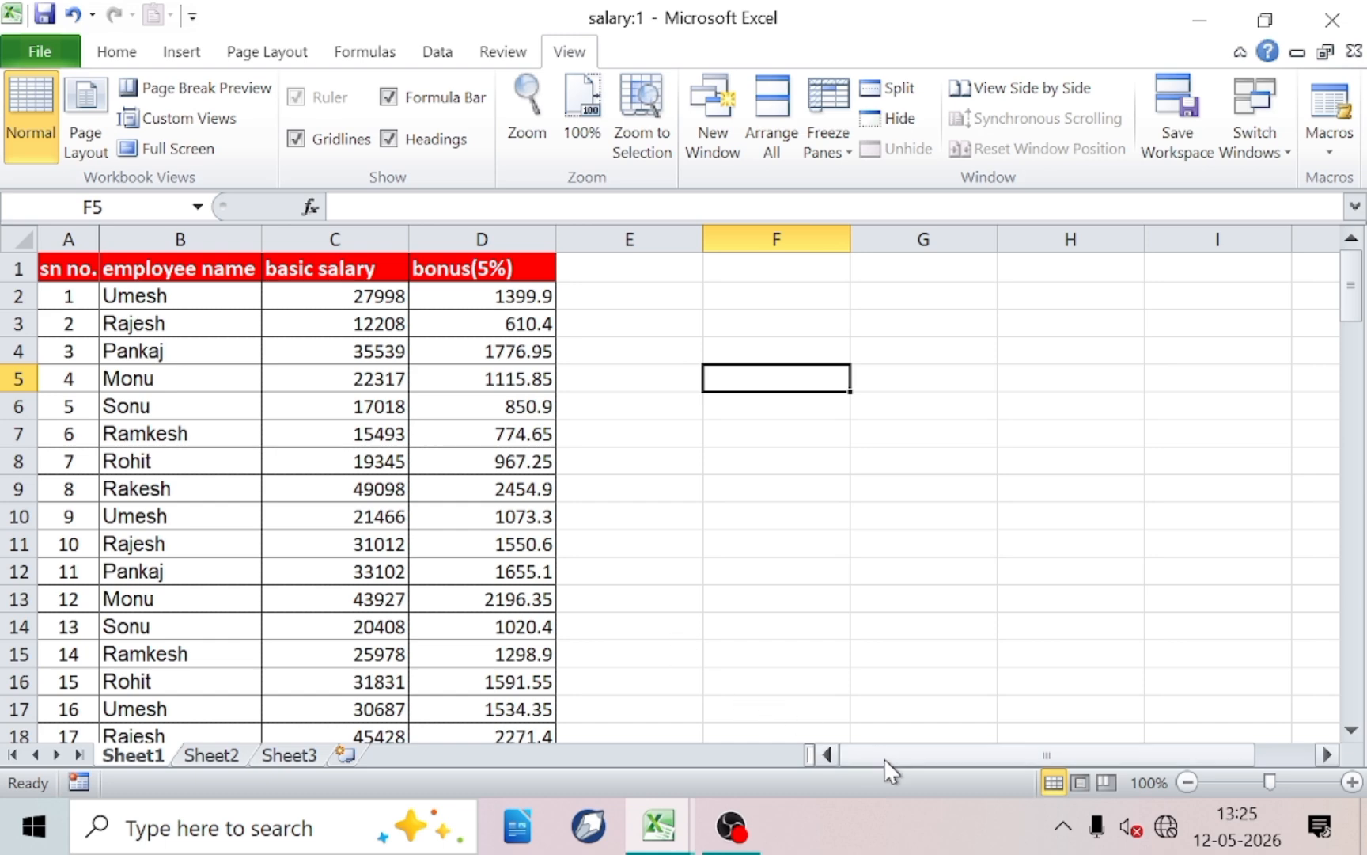
drag(885, 761, 1091, 756)
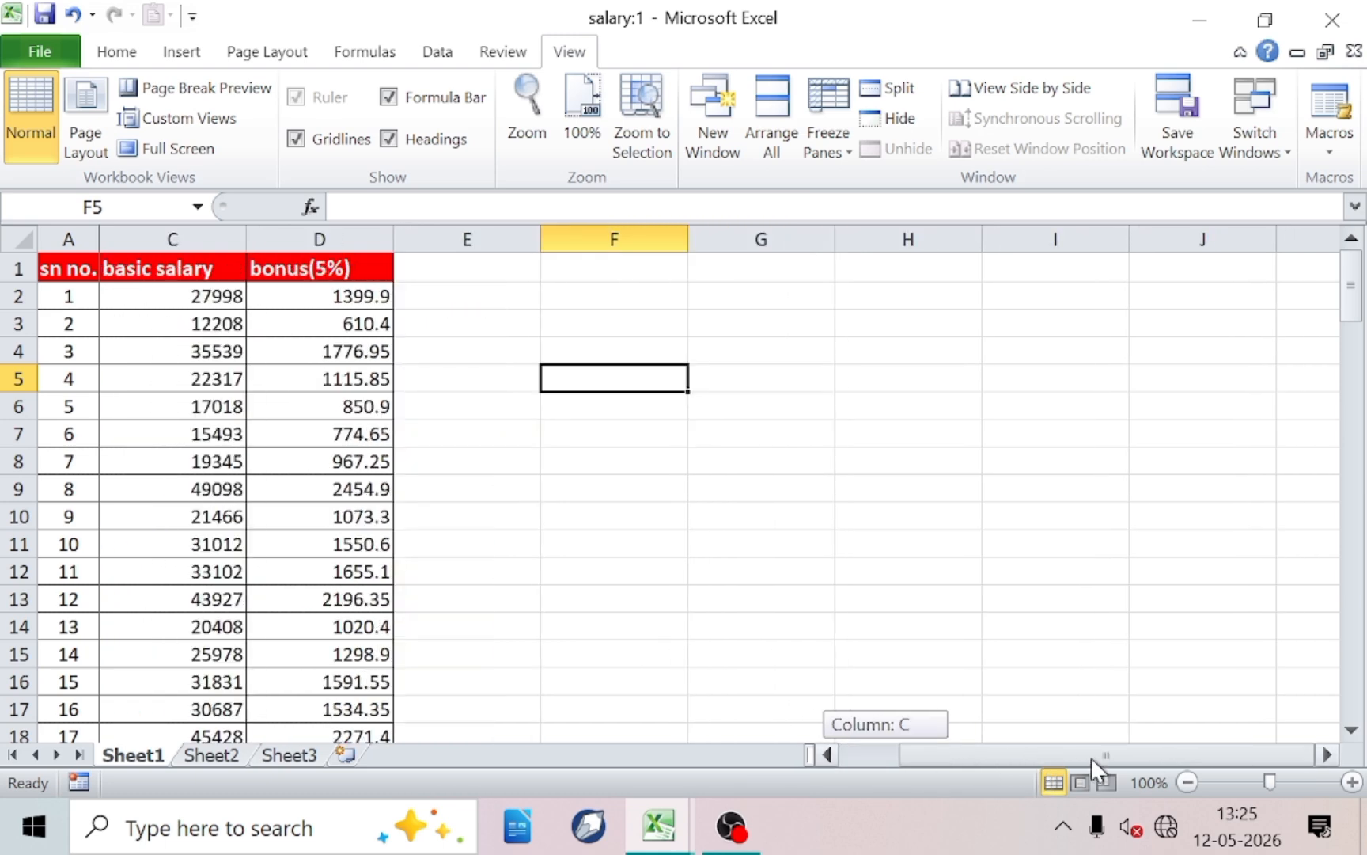
drag(1336, 754, 1337, 753)
drag(1160, 754, 894, 762)
- Unfreeze the first column
click(314, 467)
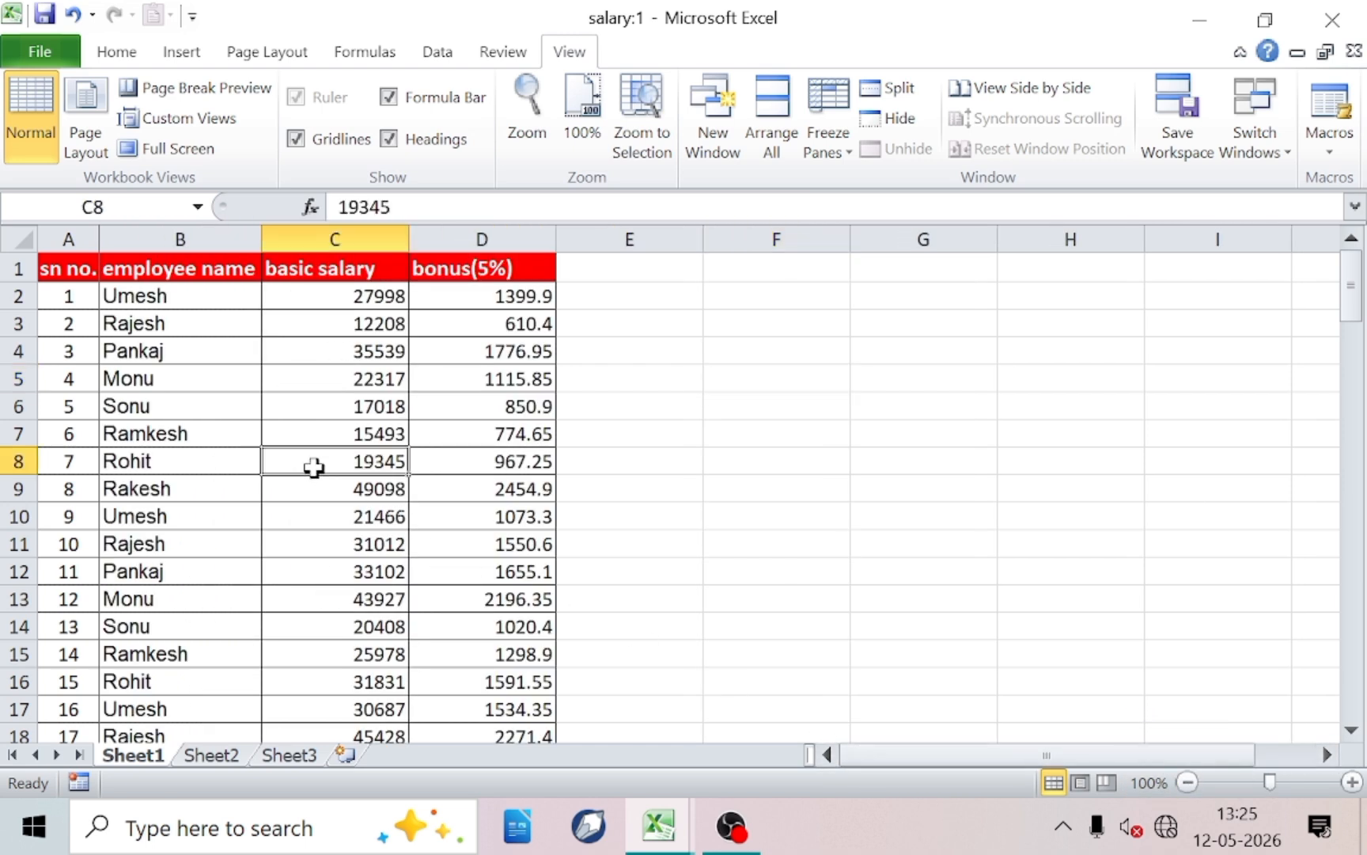
click(827, 150)
click(856, 190)
- Split the worksheet window into four panes at cell C7
click(357, 407)
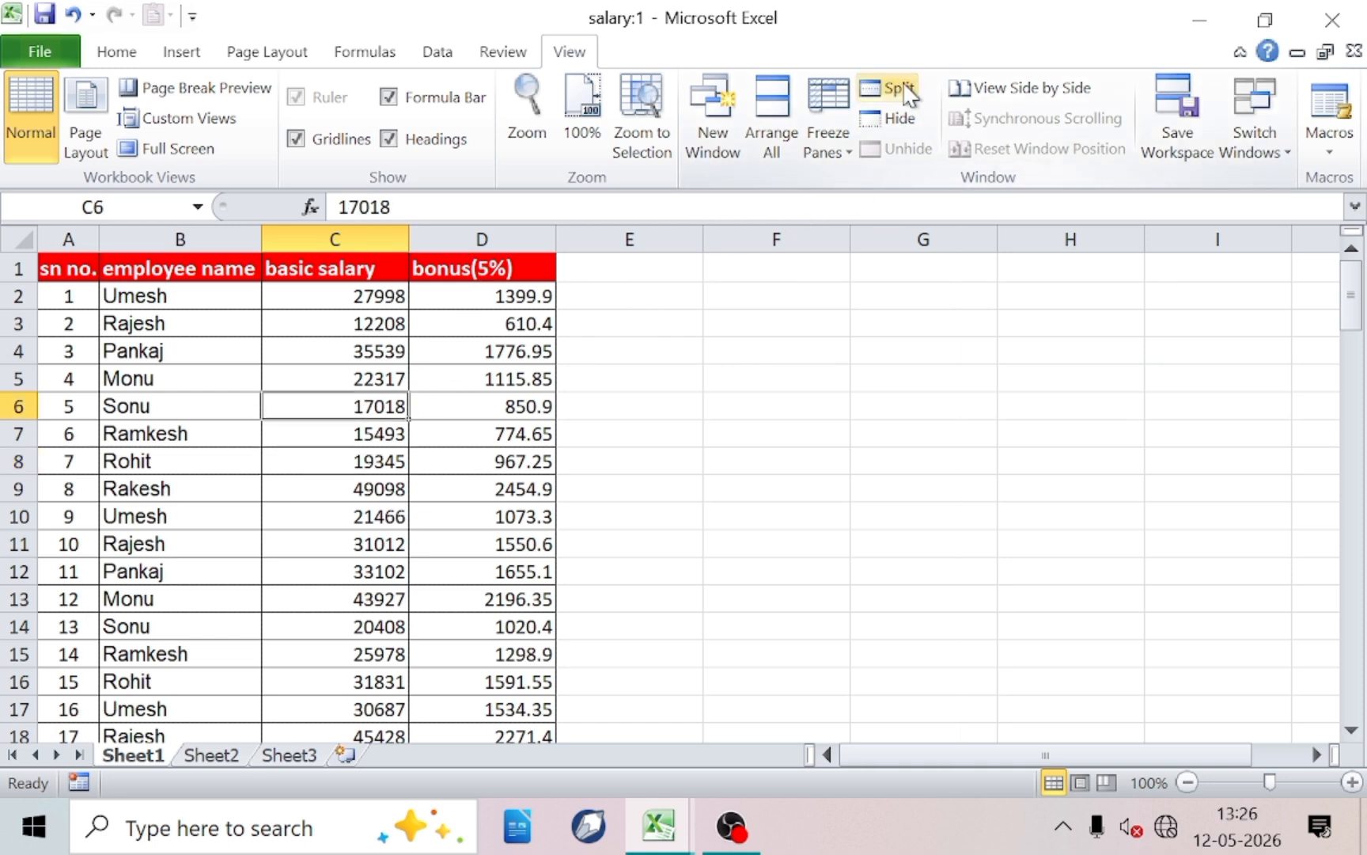
click(347, 435)
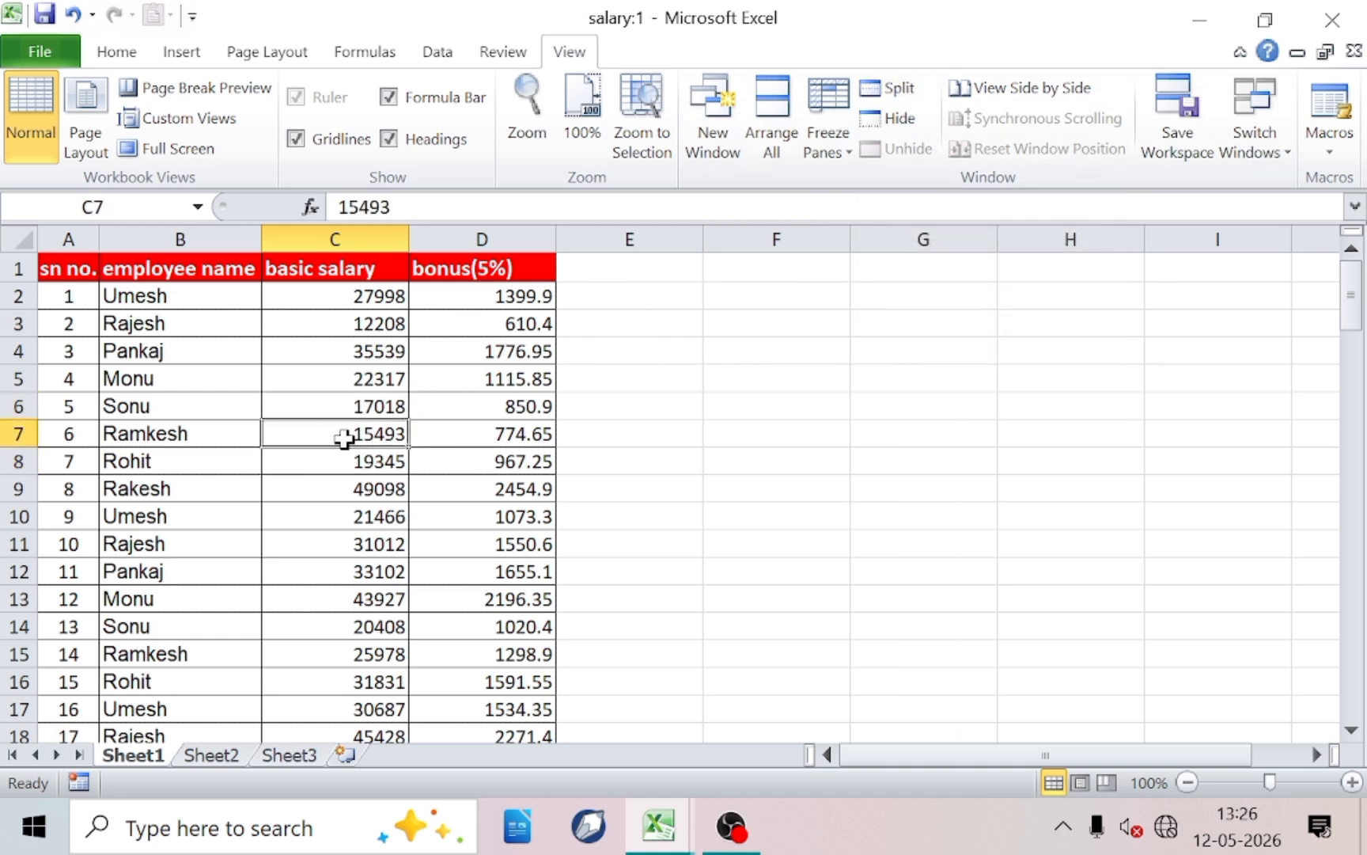
click(900, 90)
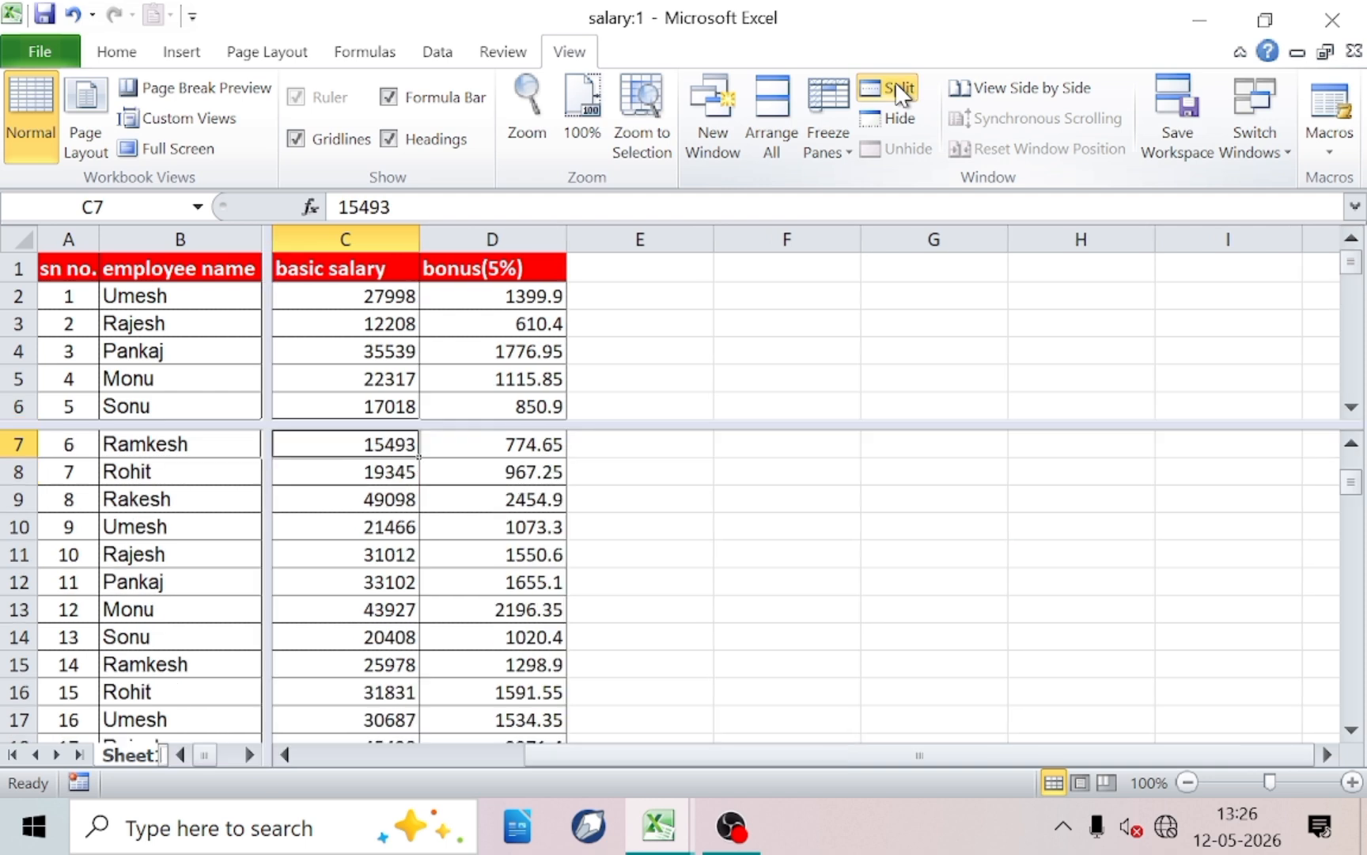
- Scroll the split panes sideways and up and down independently, selecting employee name cells in different panes to compare their behaviour
click(182, 394)
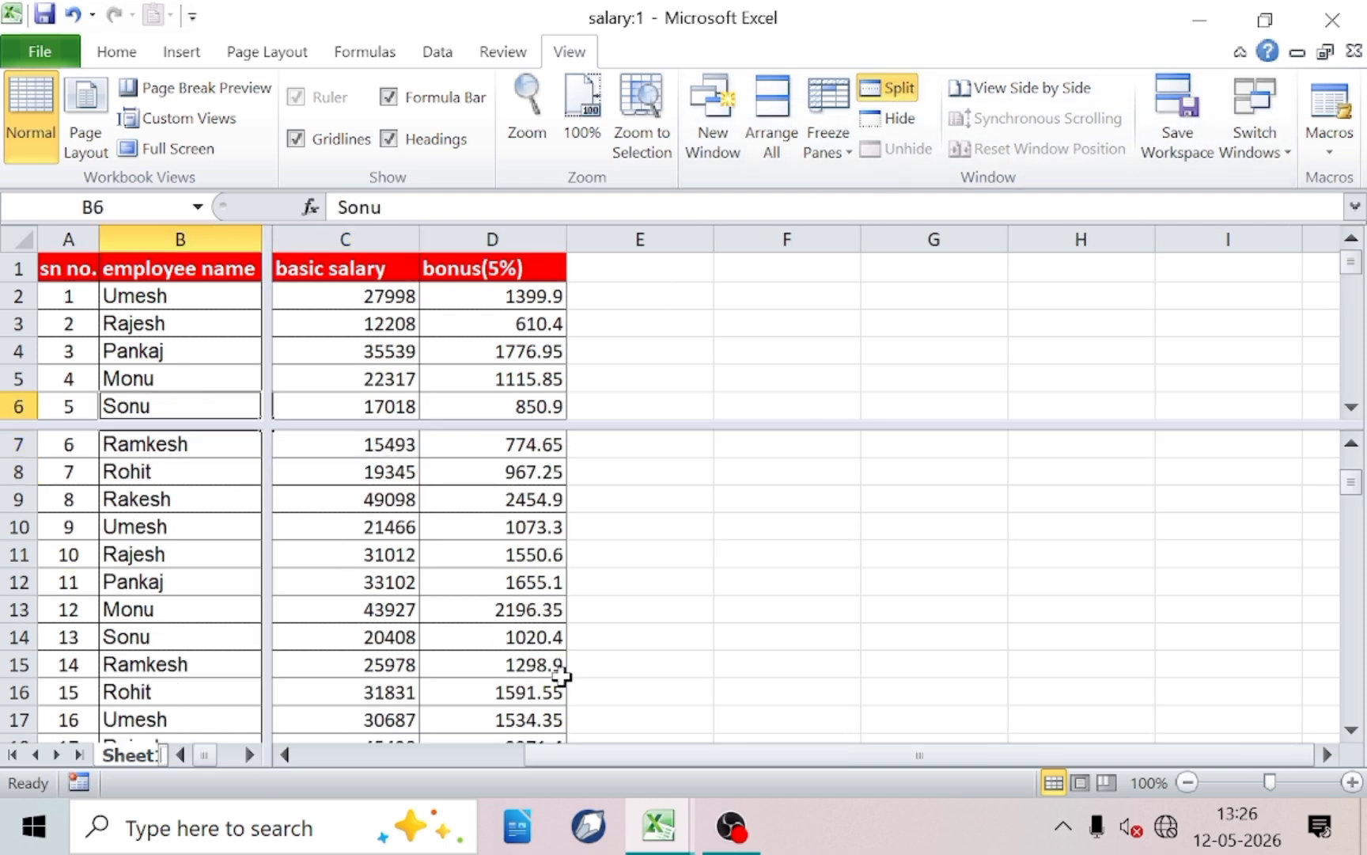
drag(973, 760, 645, 758)
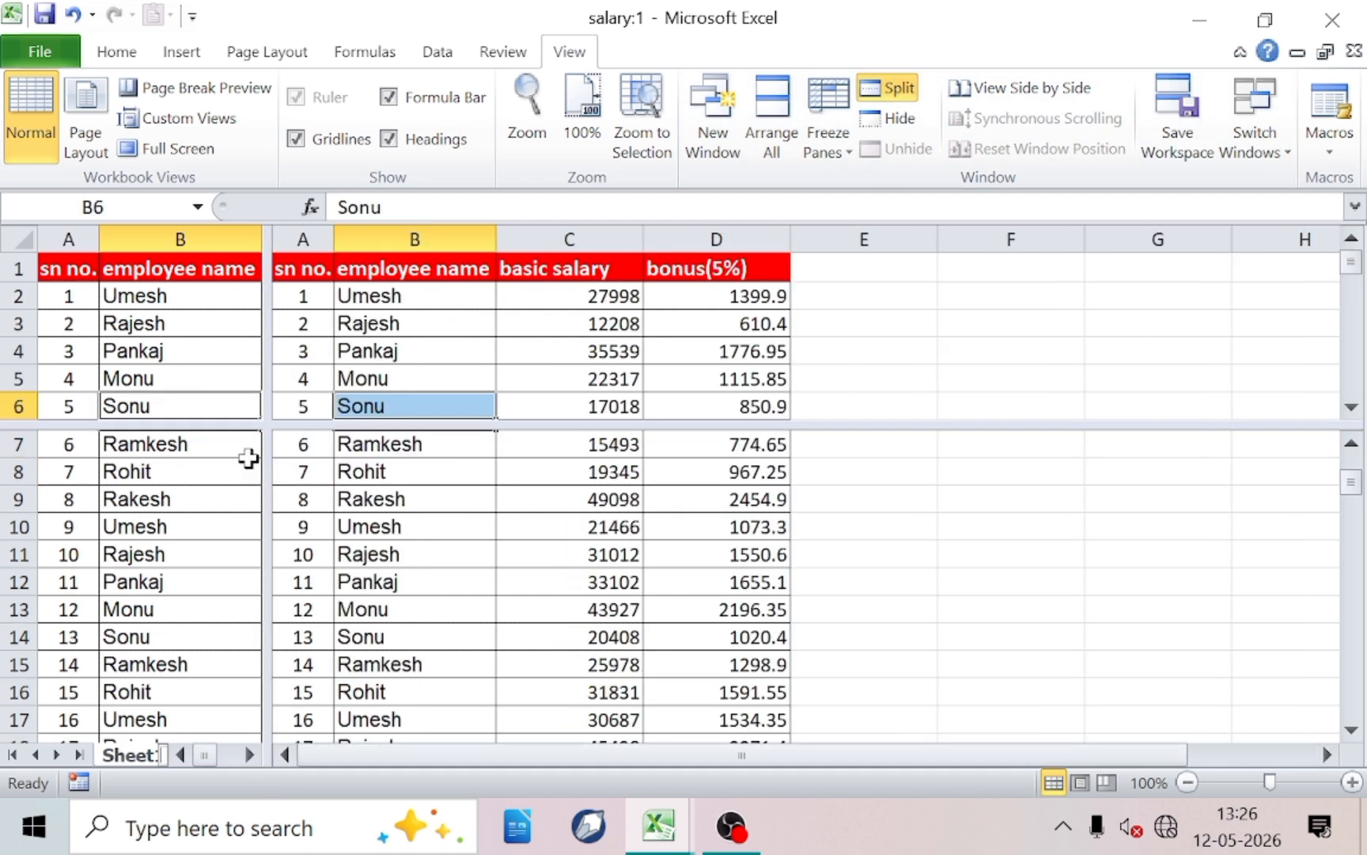
click(189, 377)
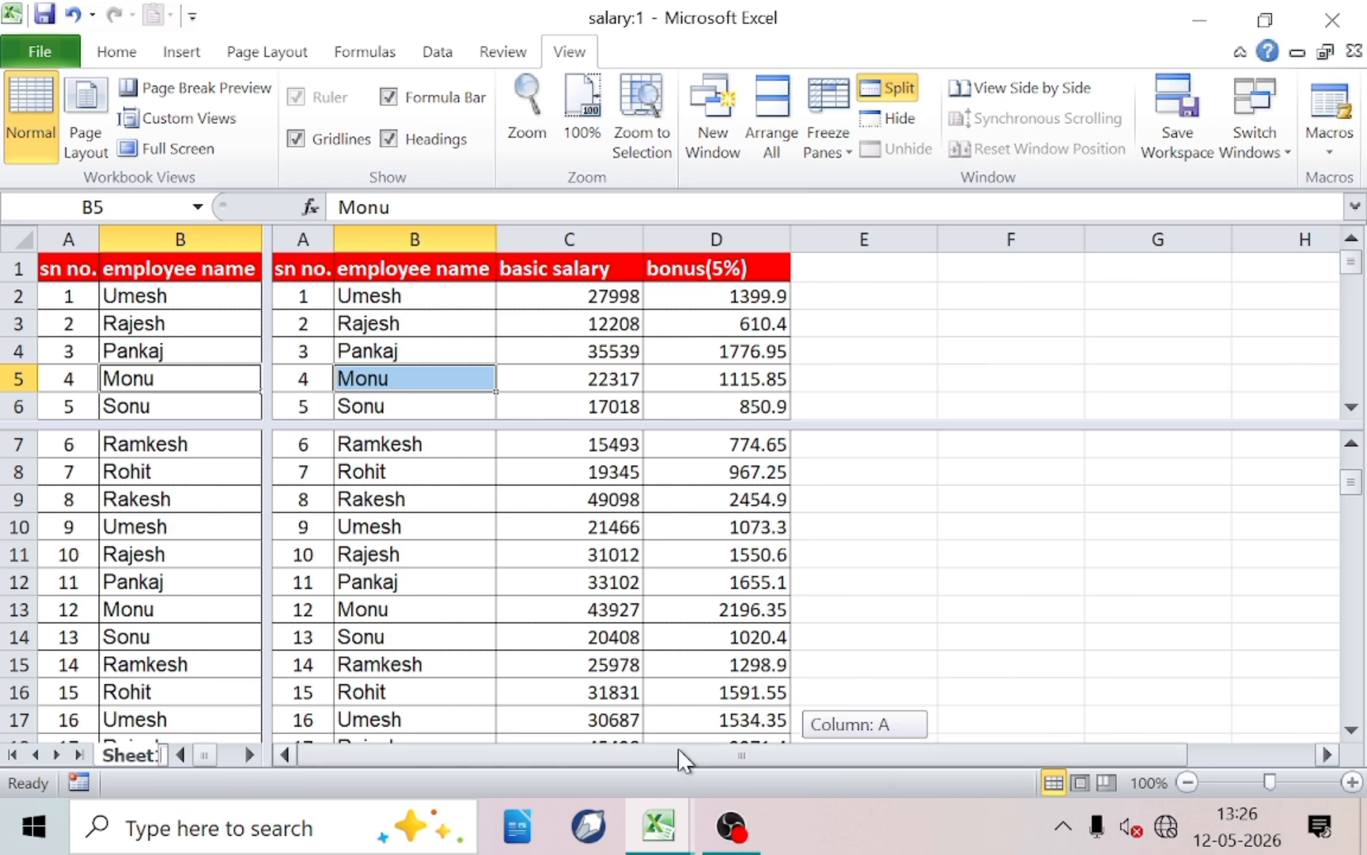
click(405, 297)
scroll(126, 365, down, 5)
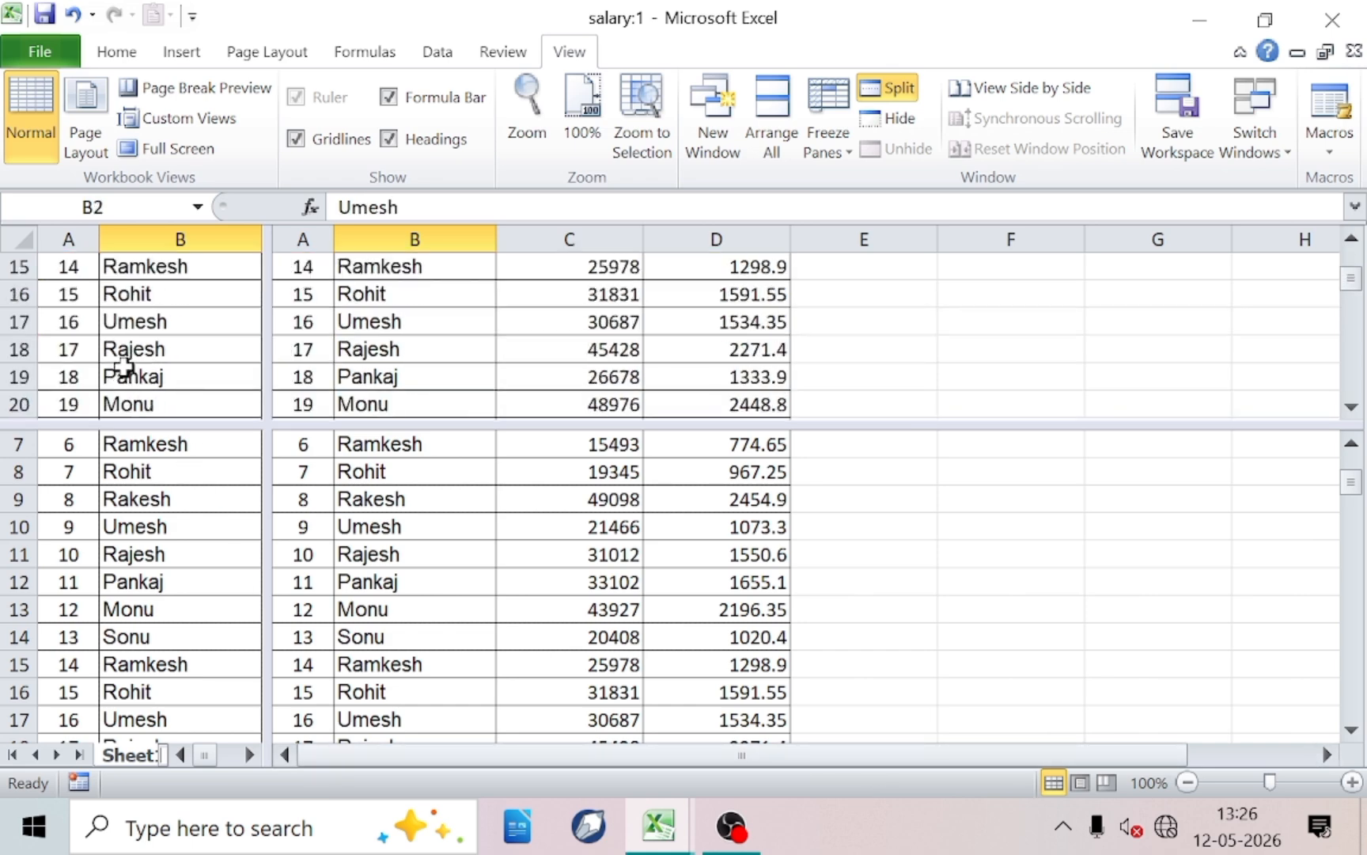
scroll(122, 366, up, 5)
scroll(123, 366, down, 20)
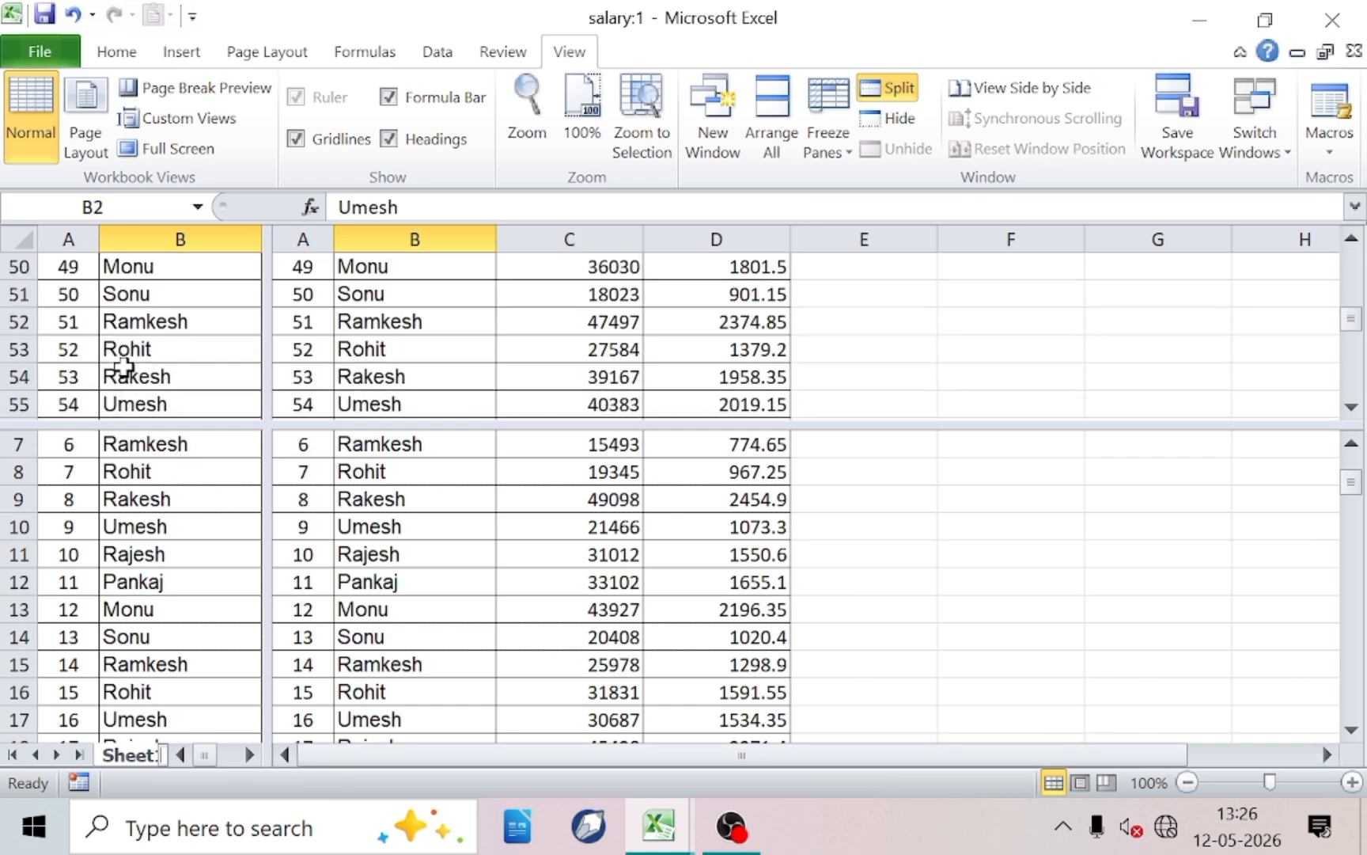
scroll(101, 554, up, 20)
click(101, 556)
scroll(107, 552, up, 2)
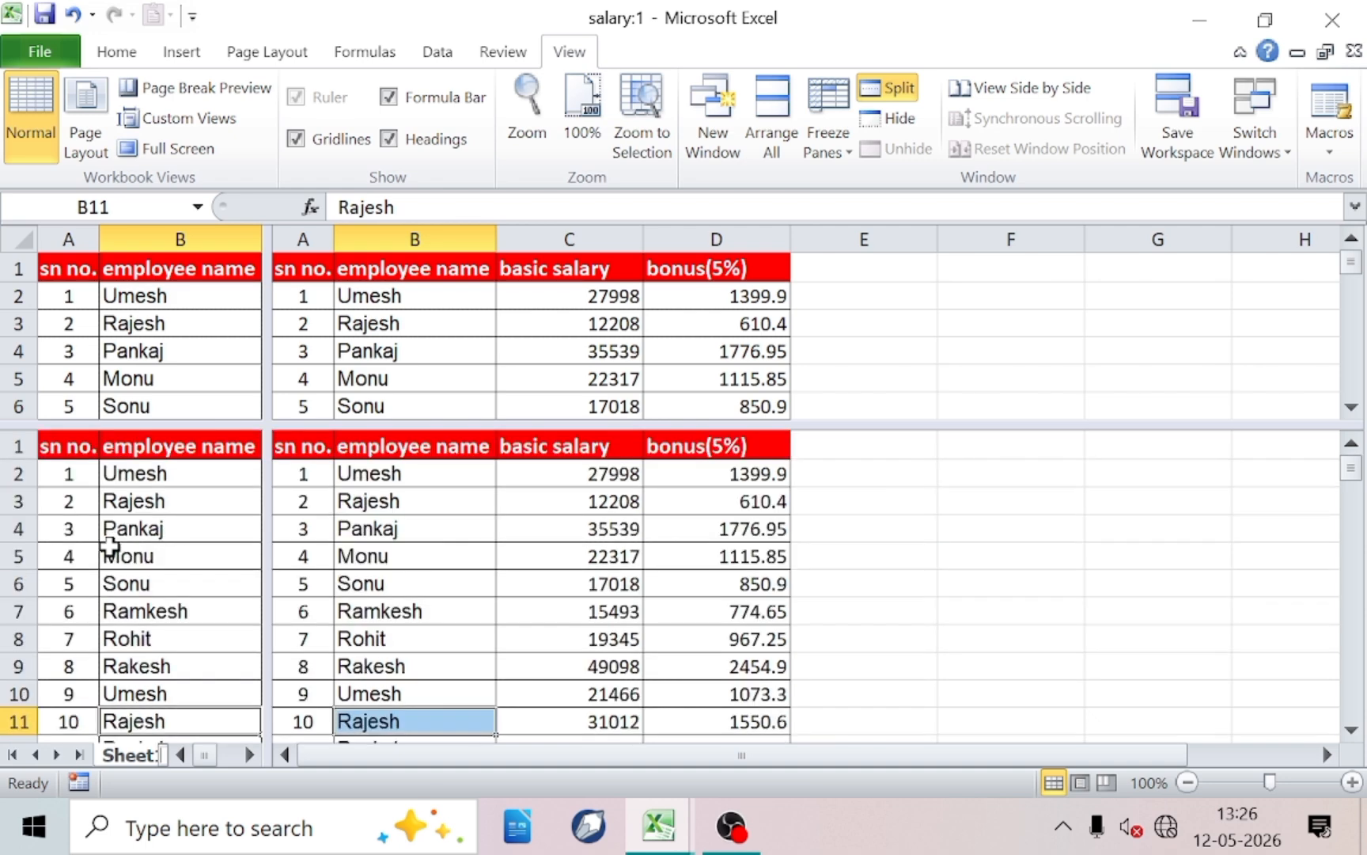
click(395, 321)
click(482, 385)
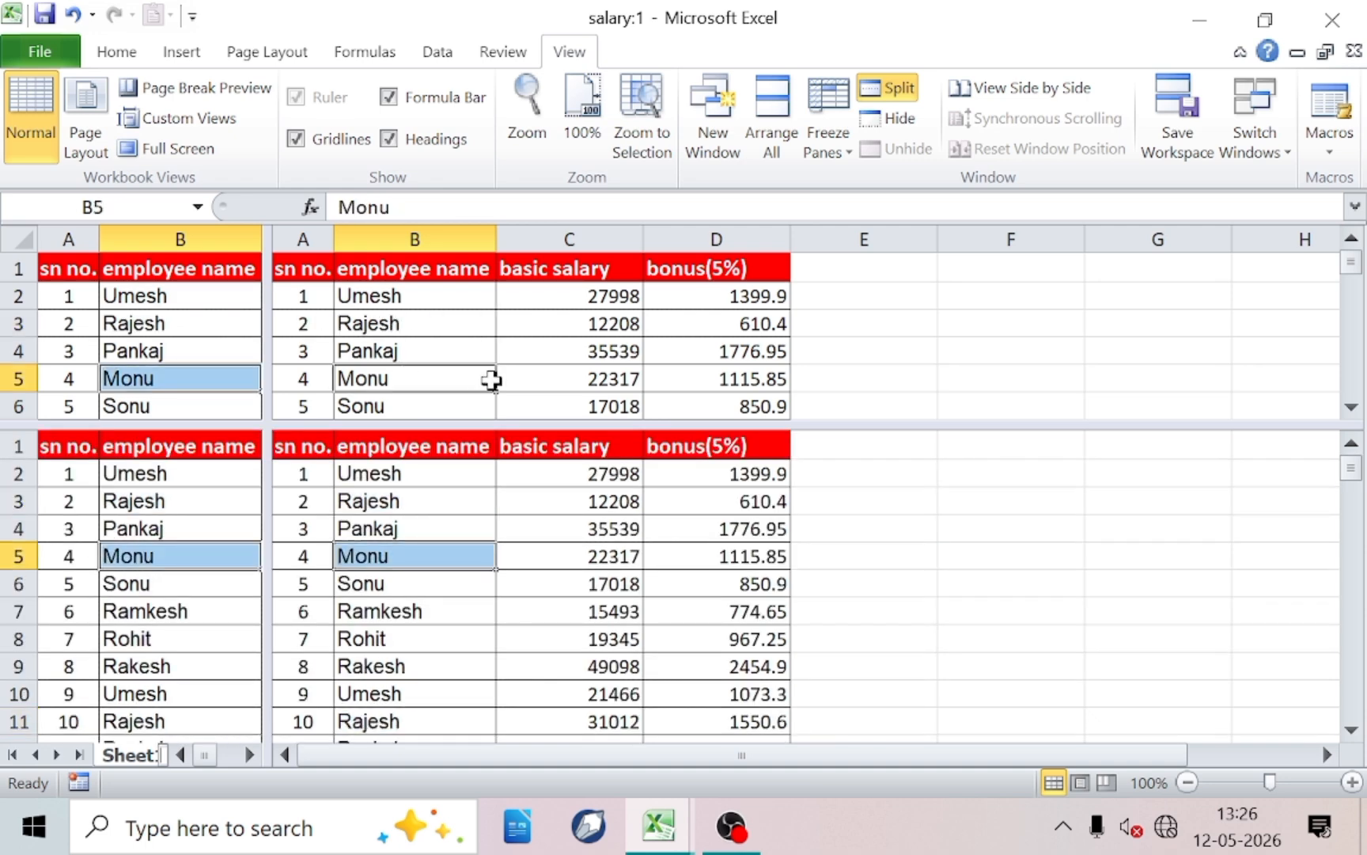
- Remove the split from the worksheet window and select cell C7
click(886, 92)
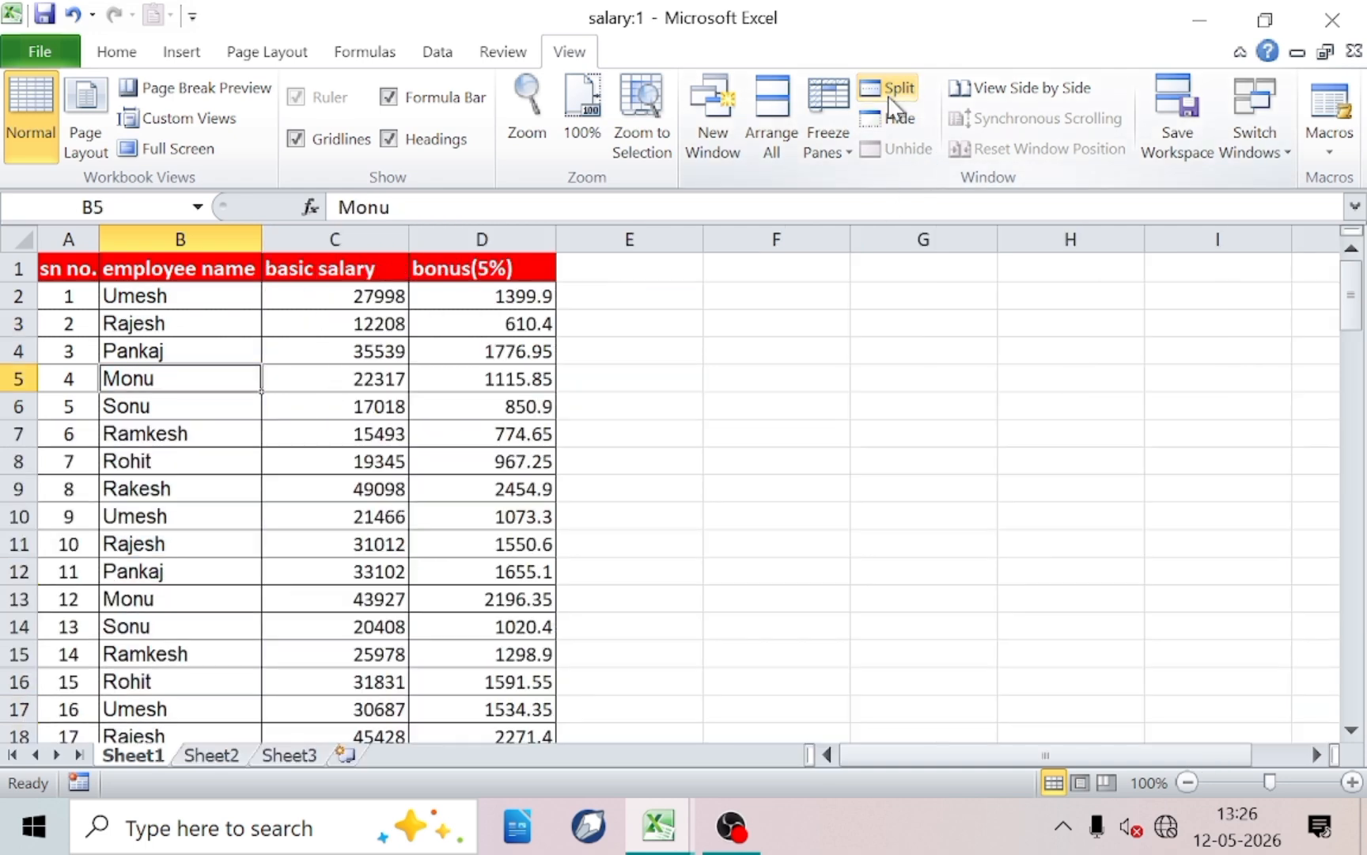
click(265, 434)
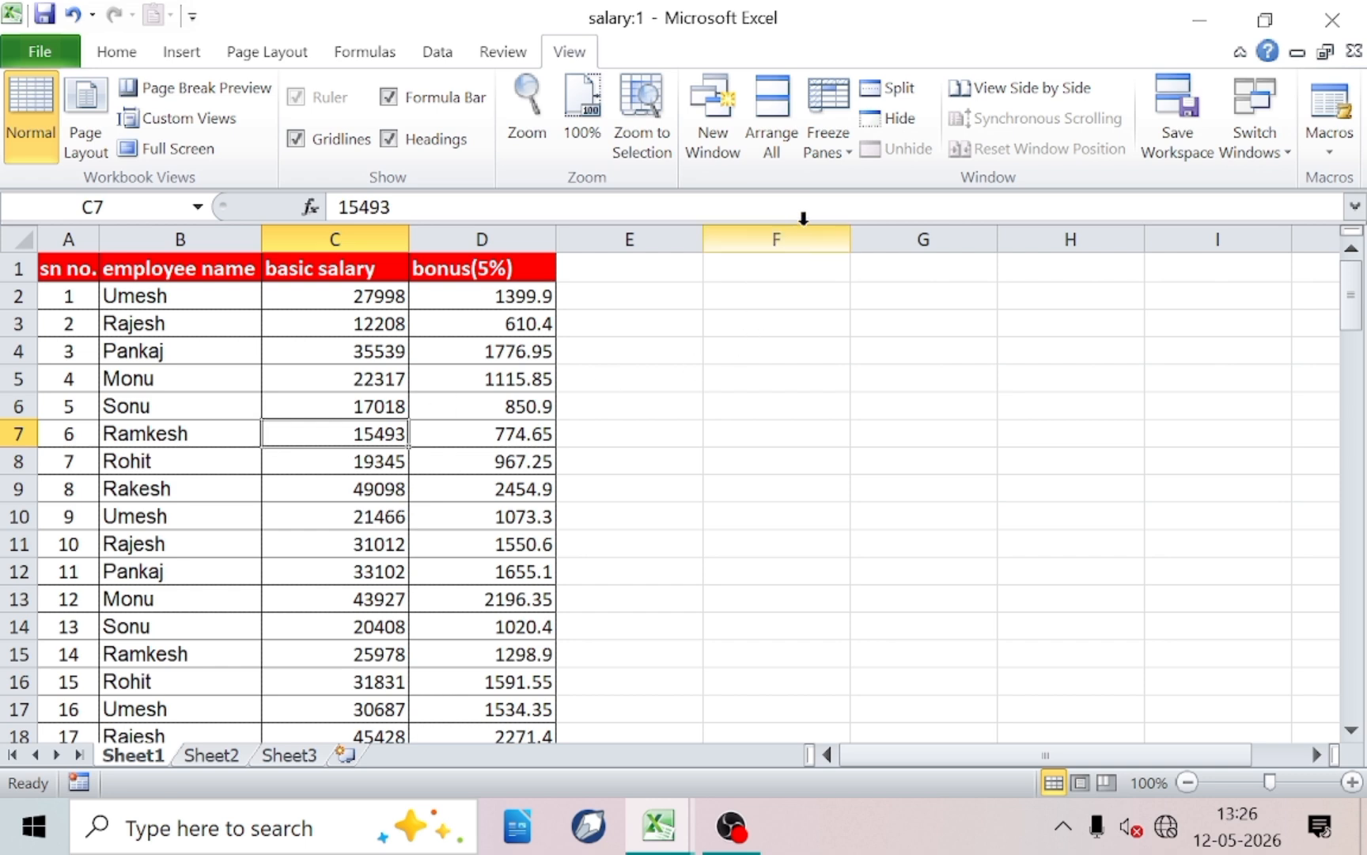
- Hide the salary:1 window and unhide it again
click(901, 120)
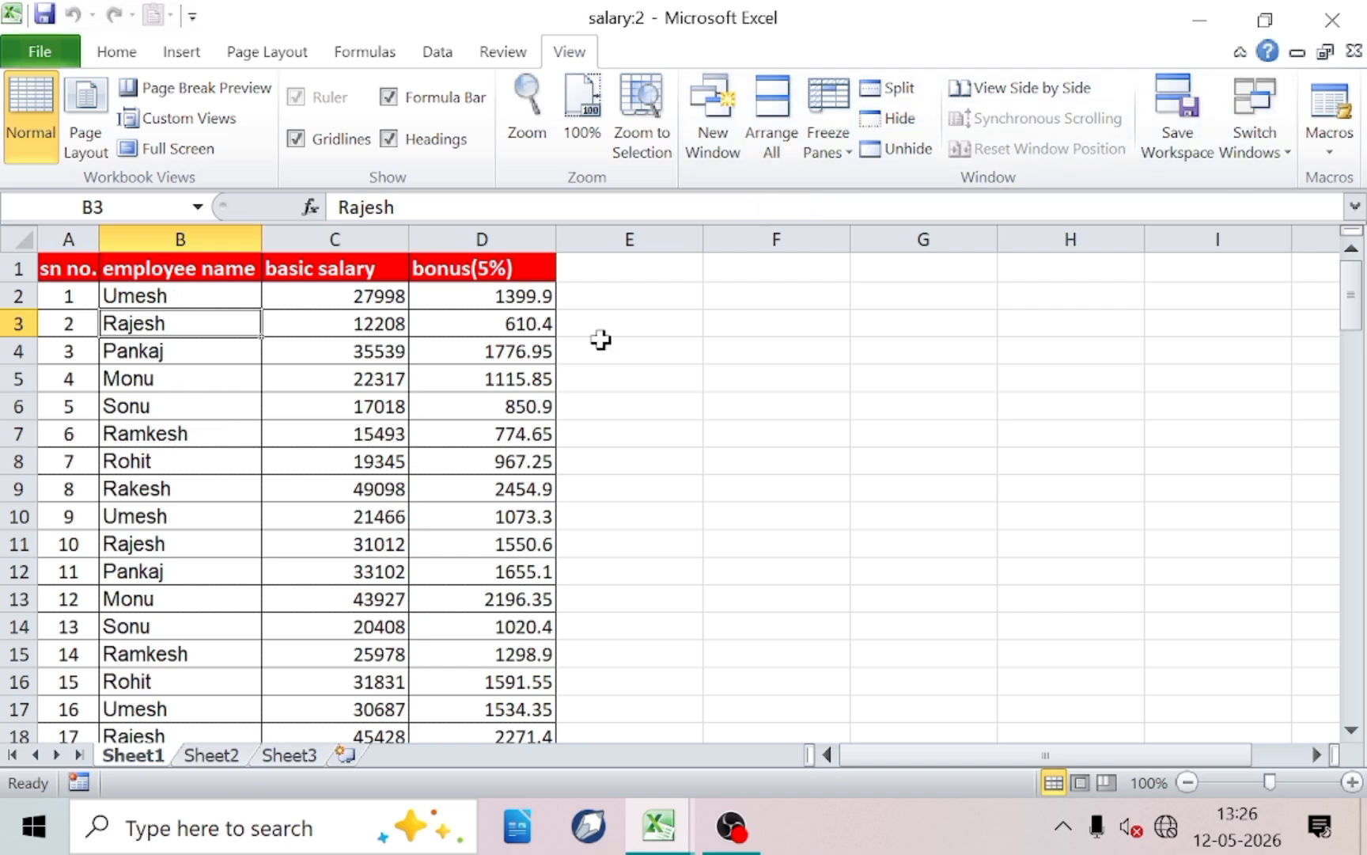
click(895, 152)
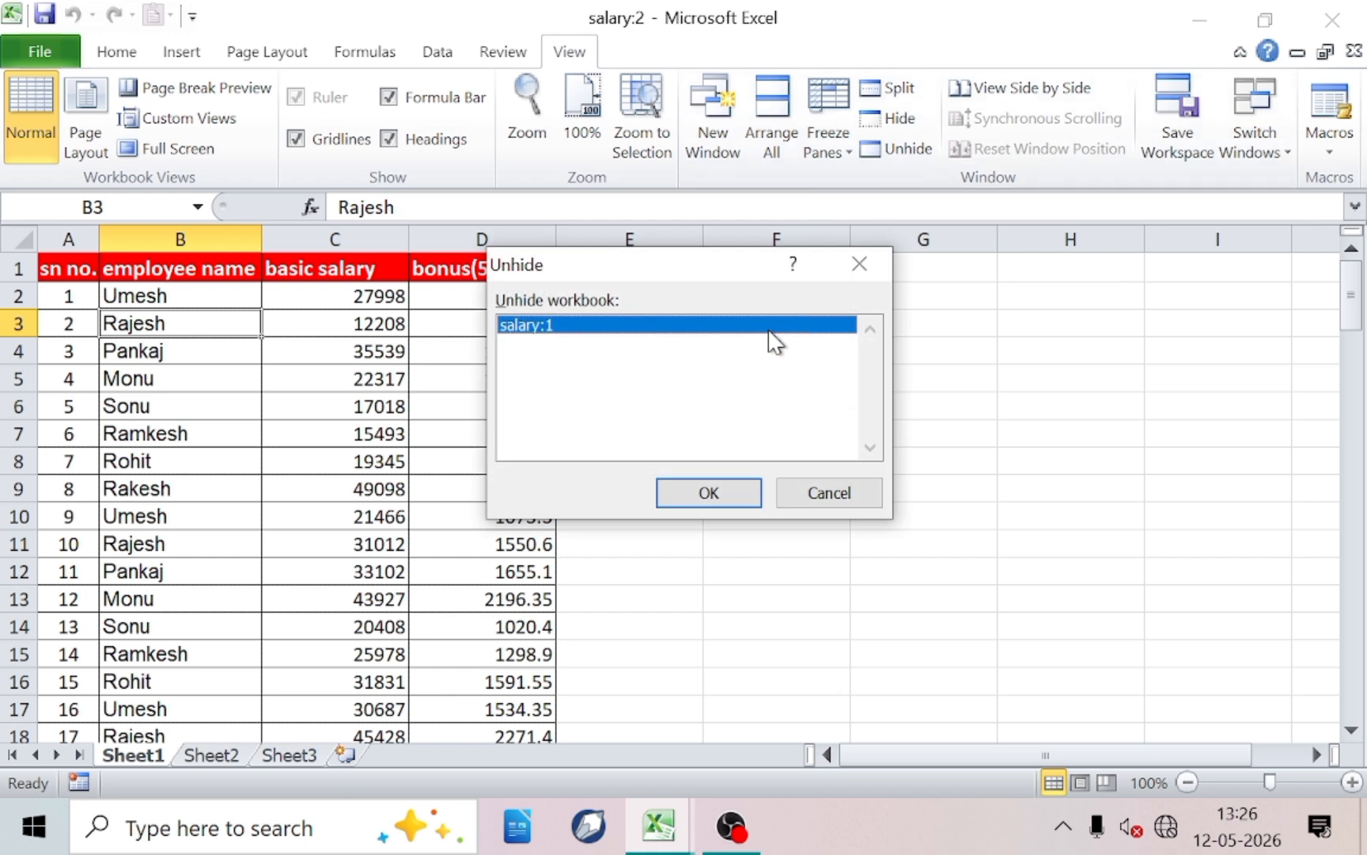
click(708, 492)
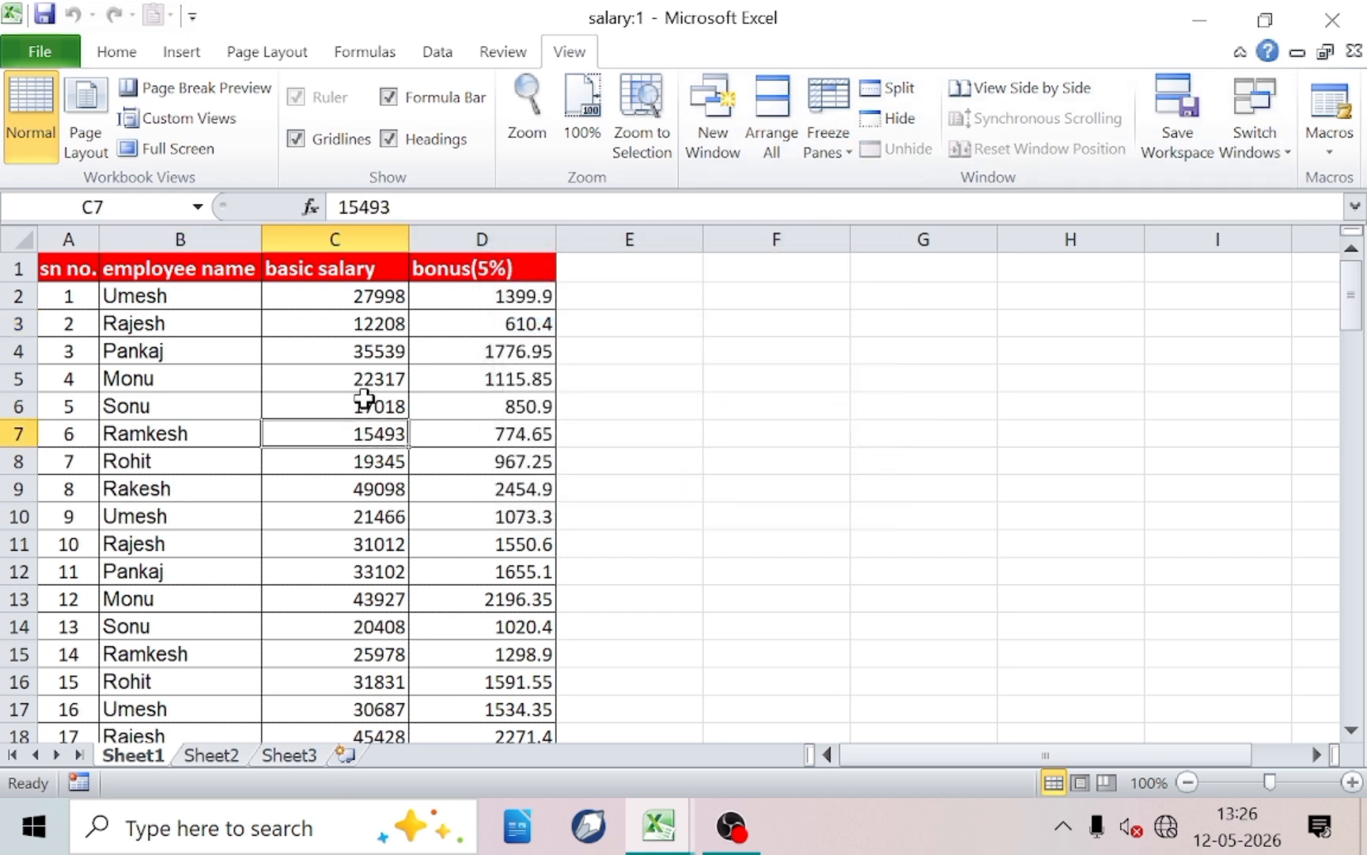
- View the salary:1 window side by side with salary:3
click(495, 400)
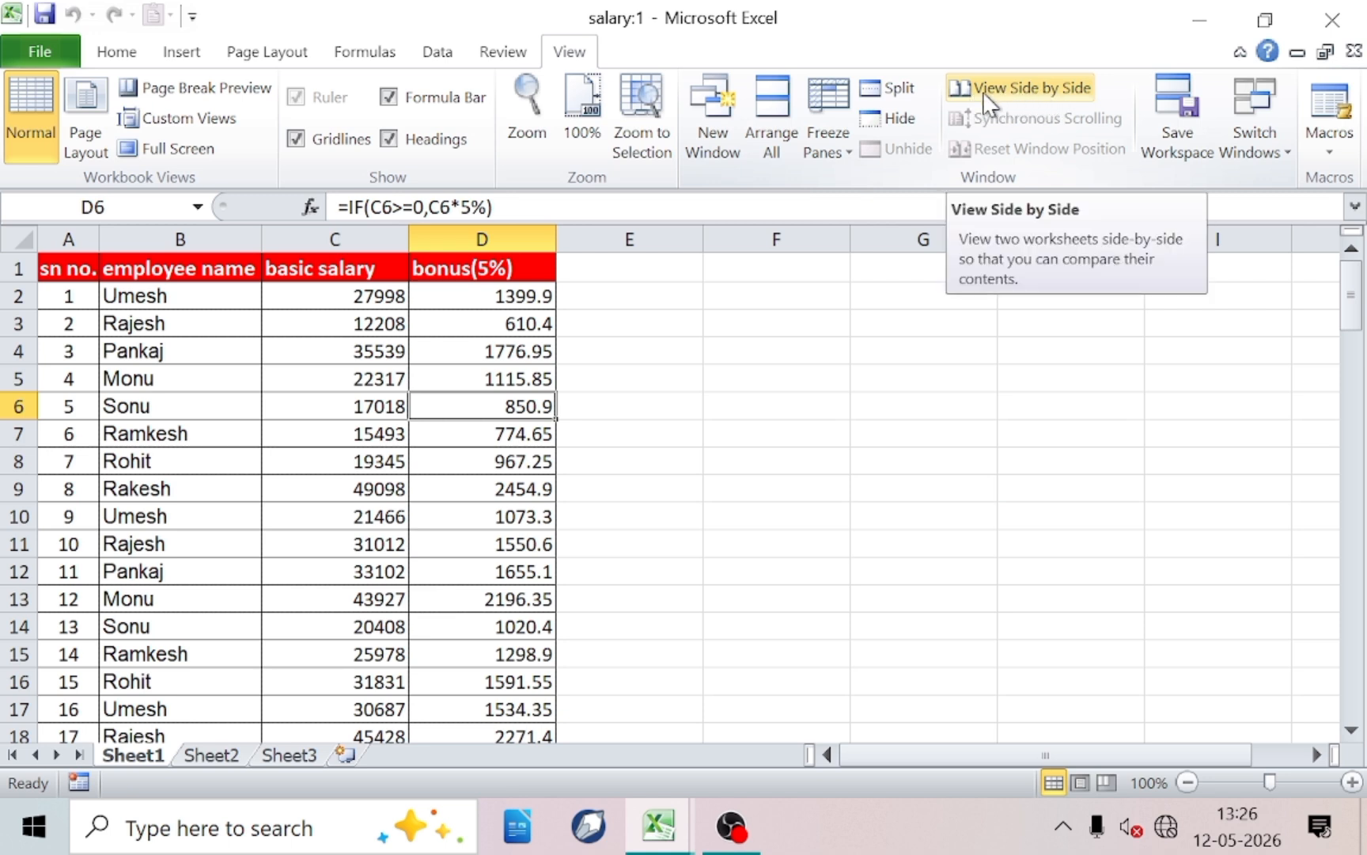
click(1053, 96)
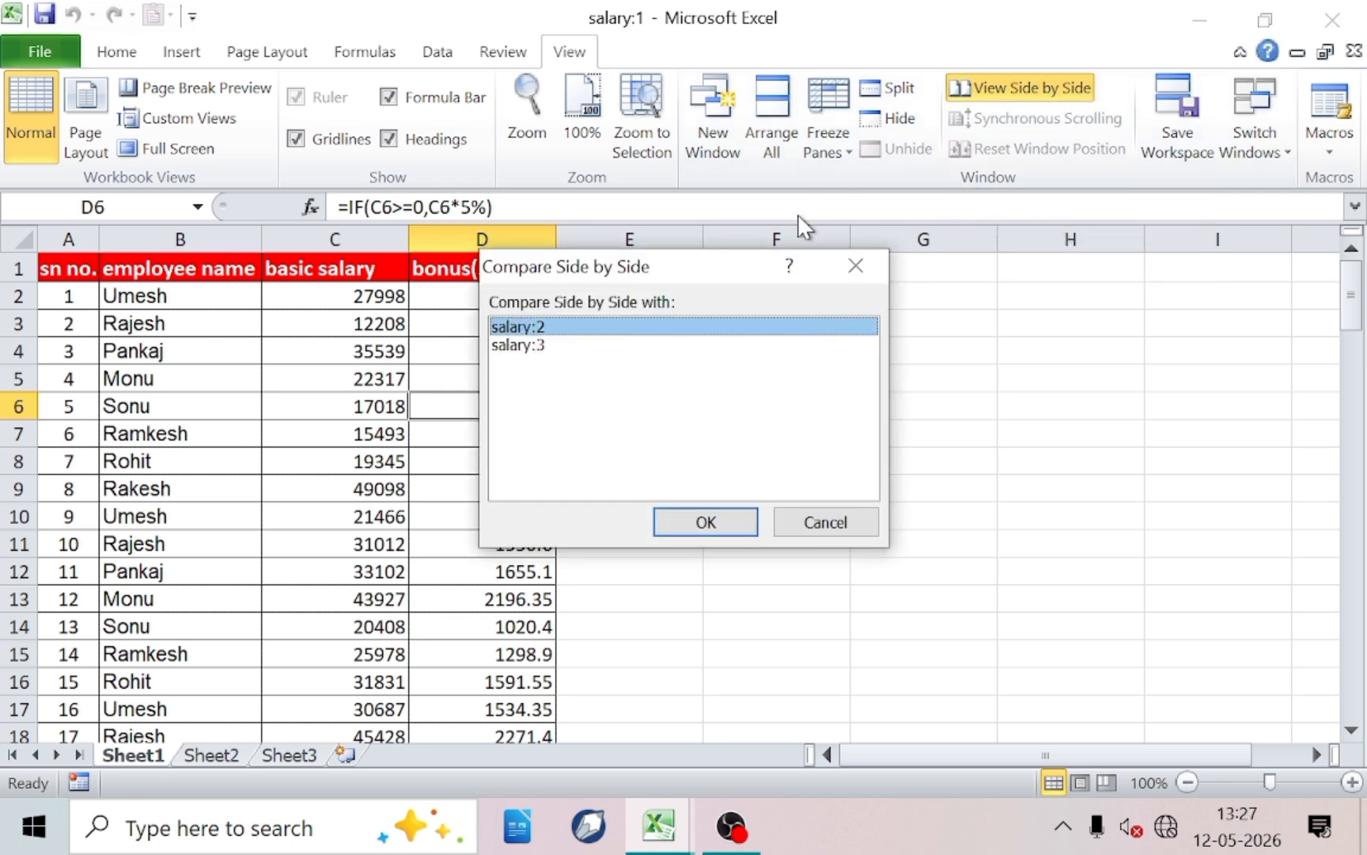
click(498, 346)
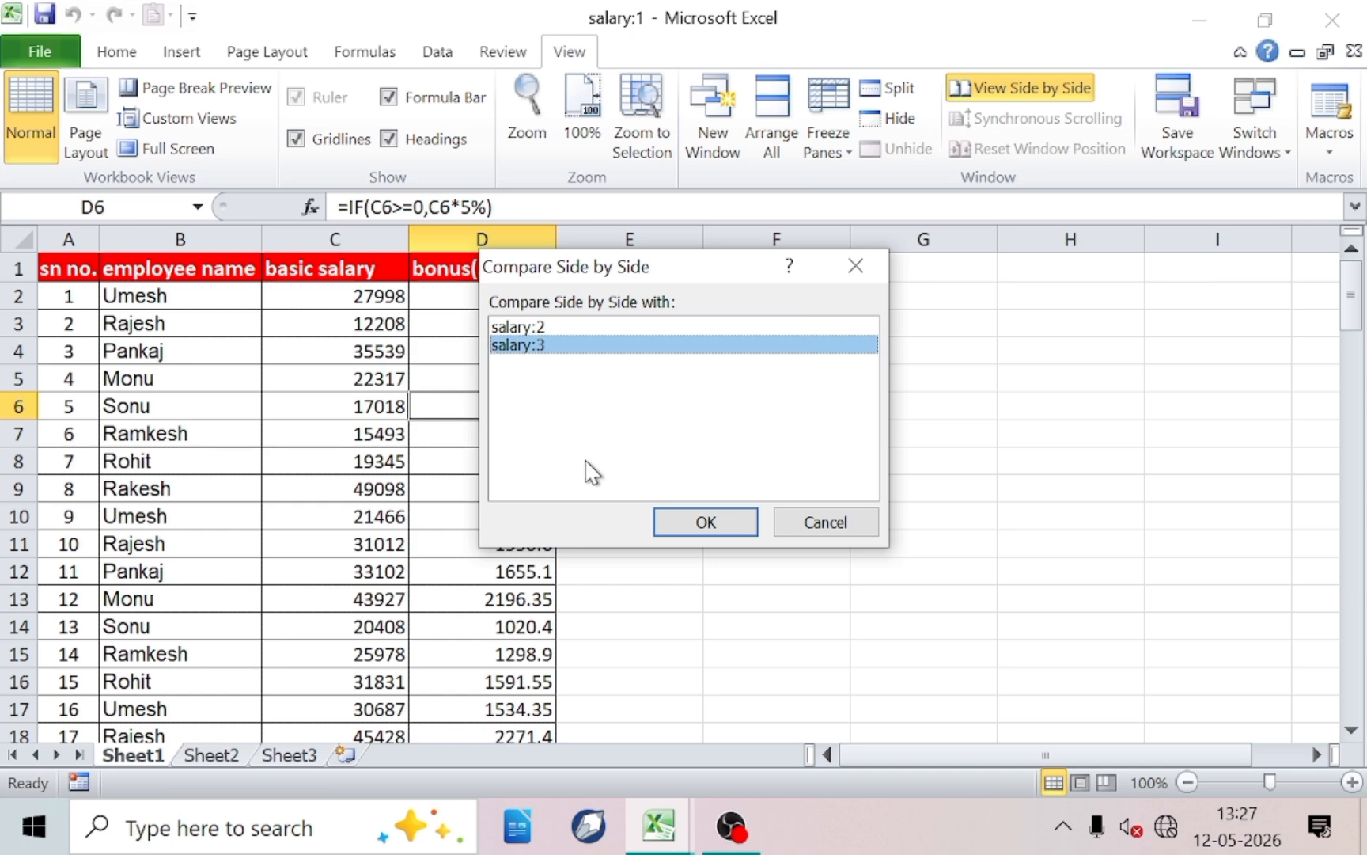
click(685, 525)
- Select cells in both side-by-side windows and scroll up and down to check that they scroll together
click(528, 395)
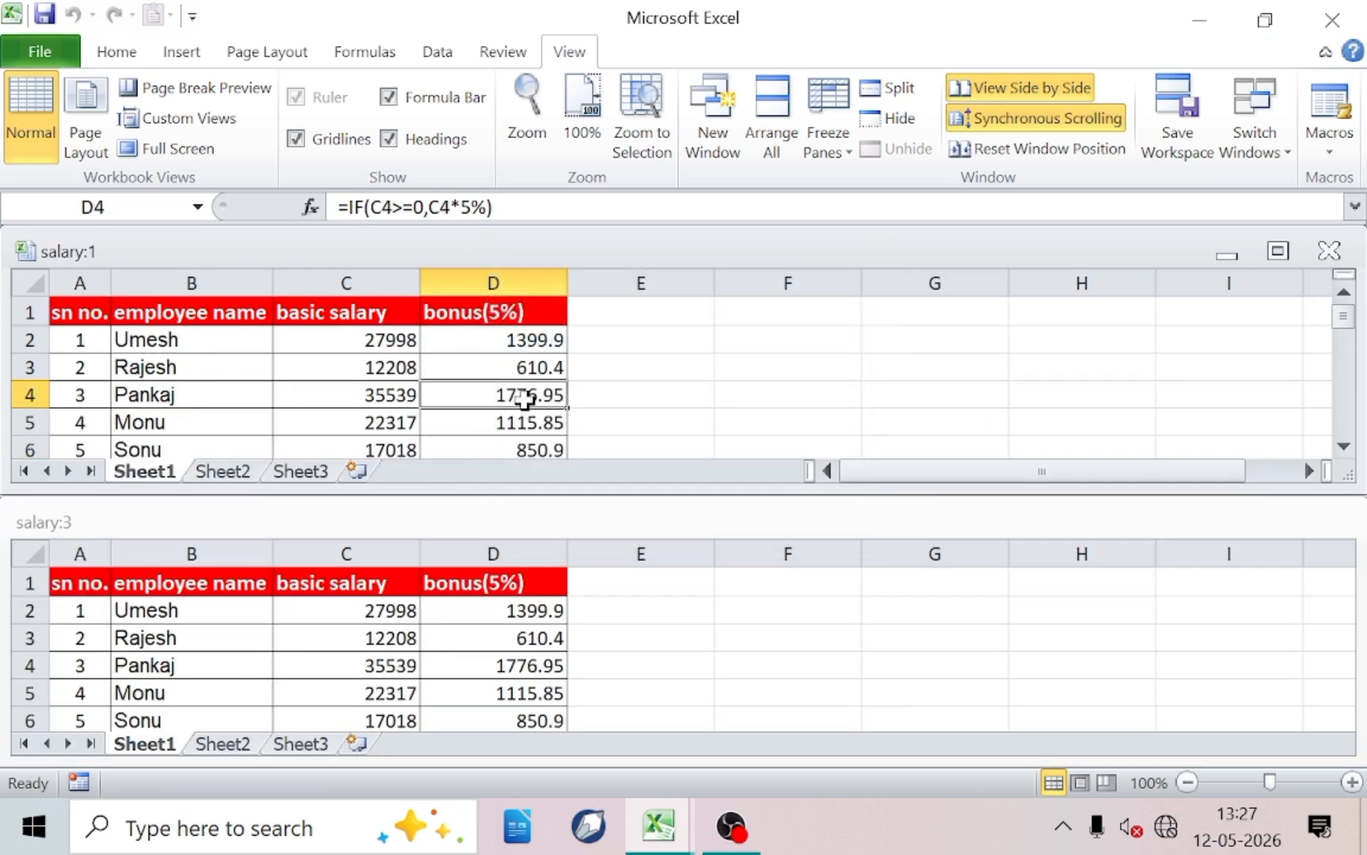
click(528, 606)
click(518, 384)
click(519, 631)
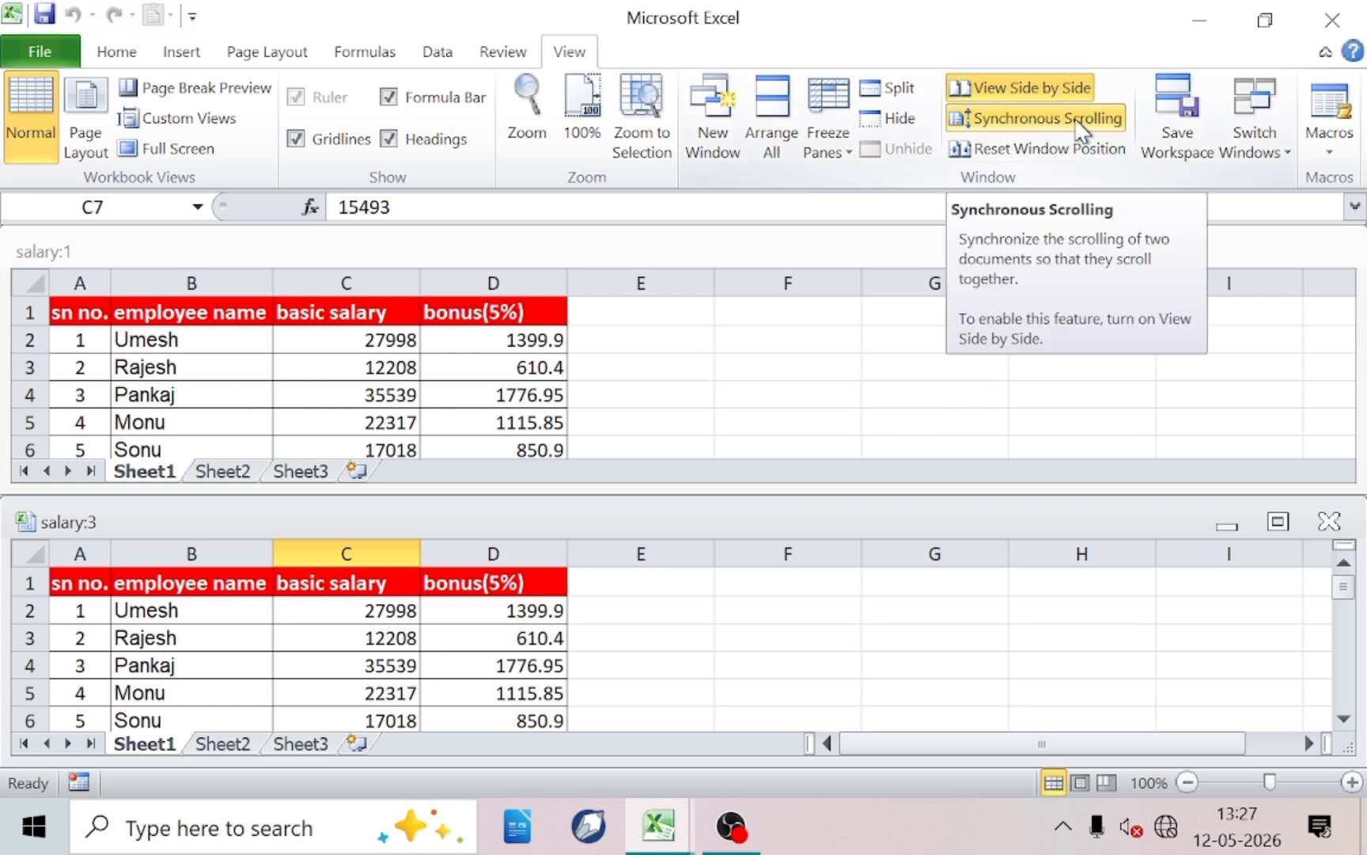
scroll(537, 391, down, 5)
scroll(540, 409, up, 2)
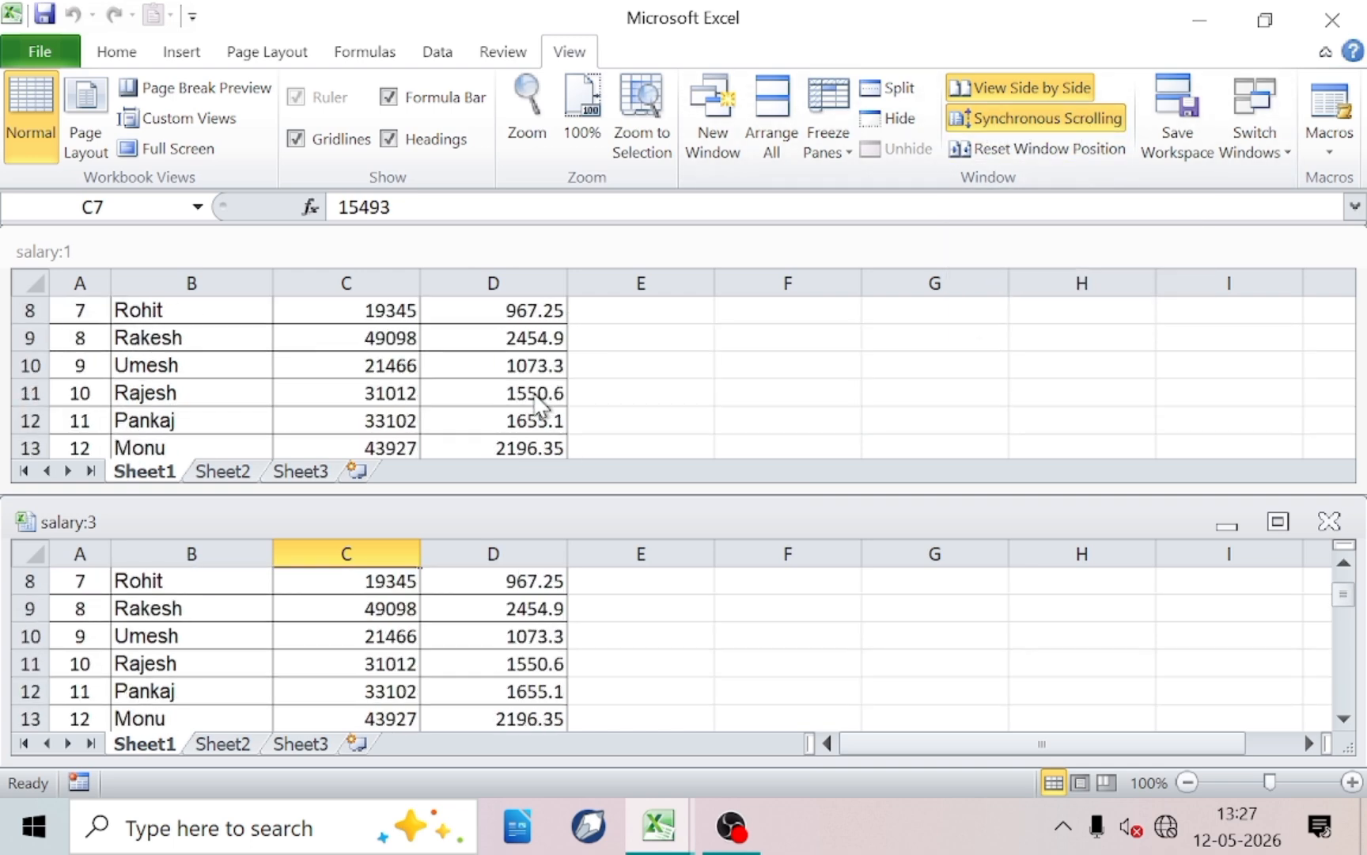
scroll(538, 403, down, 5)
scroll(537, 399, up, 7)
scroll(538, 402, down, 14)
scroll(538, 402, up, 14)
- Turn off synchronous scrolling and scroll the salary:3 and salary:1 windows separately to check that they move independently
click(998, 126)
scroll(512, 367, down, 9)
scroll(512, 366, up, 9)
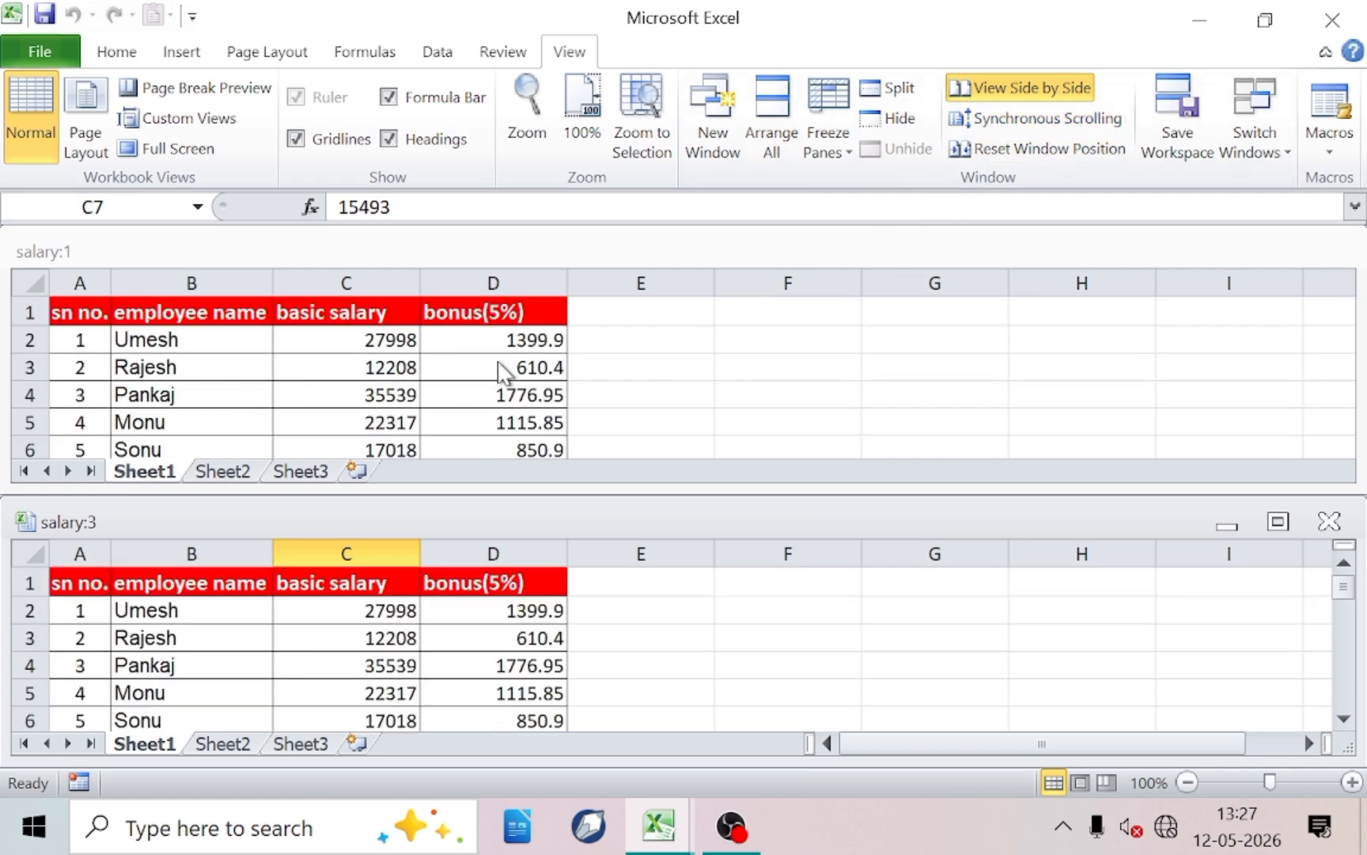
scroll(484, 633, down, 7)
scroll(484, 634, up, 7)
click(491, 364)
scroll(489, 362, down, 12)
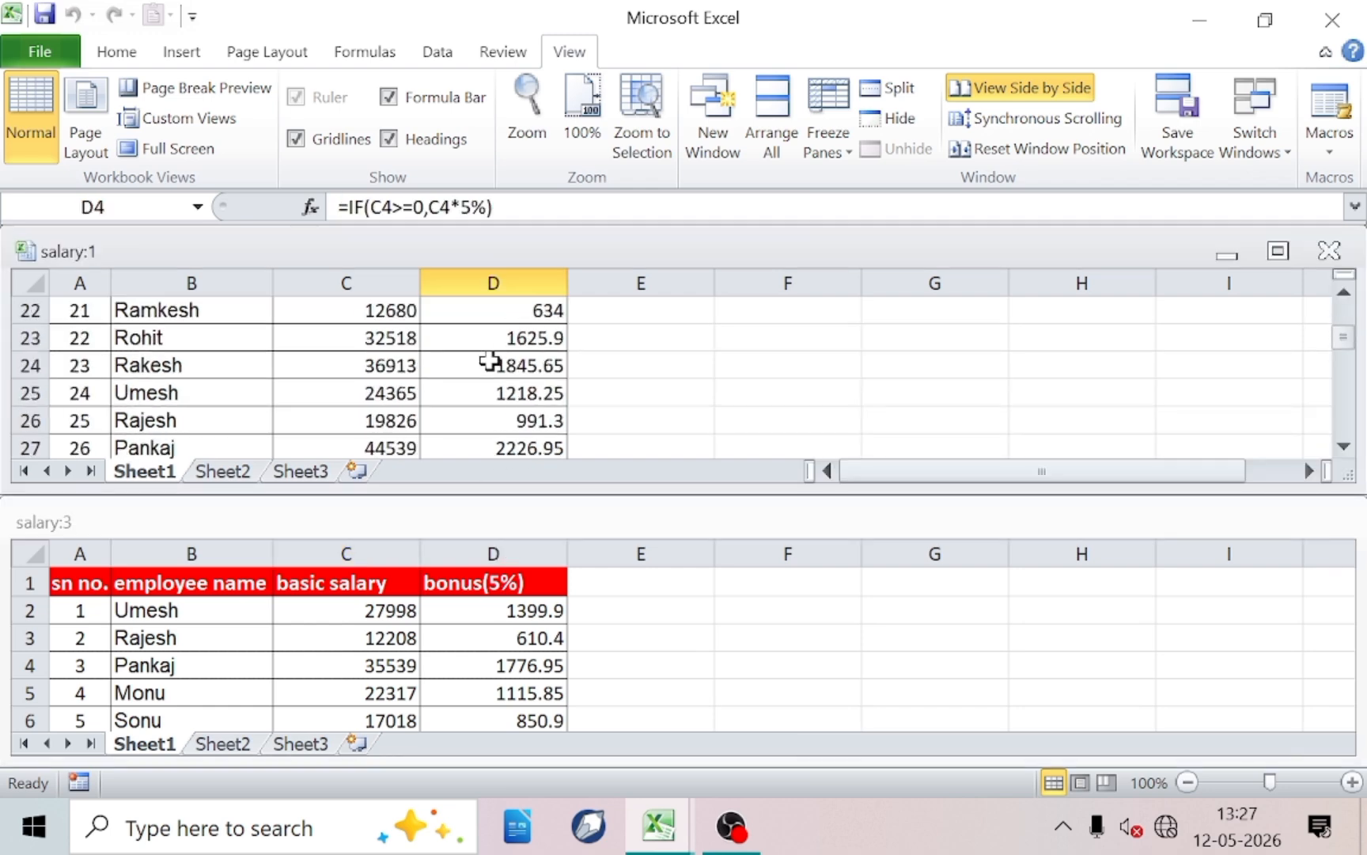
scroll(489, 362, up, 2)
scroll(489, 363, up, 9)
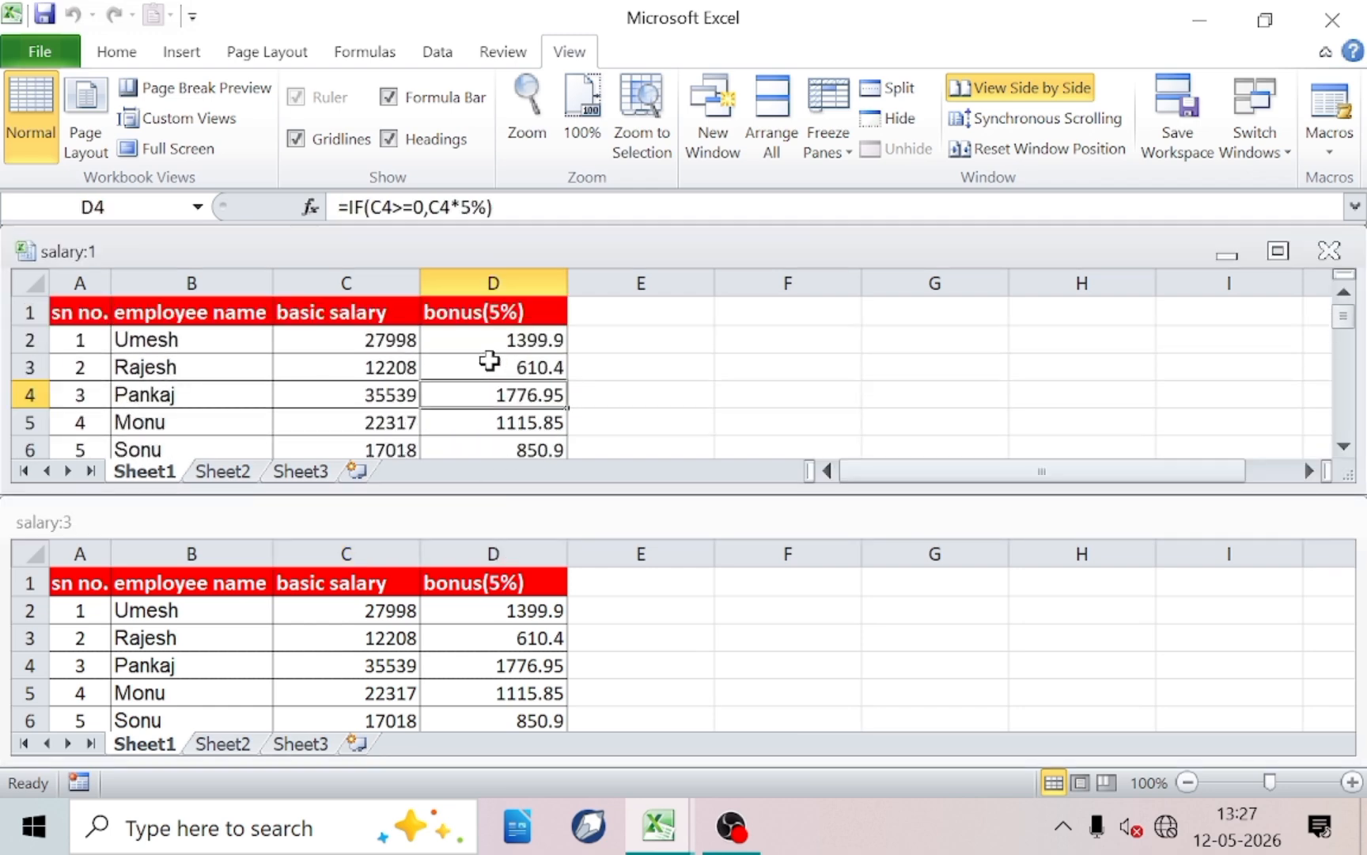
- Turn synchronous scrolling back on and scroll to check that both windows move together
click(1025, 122)
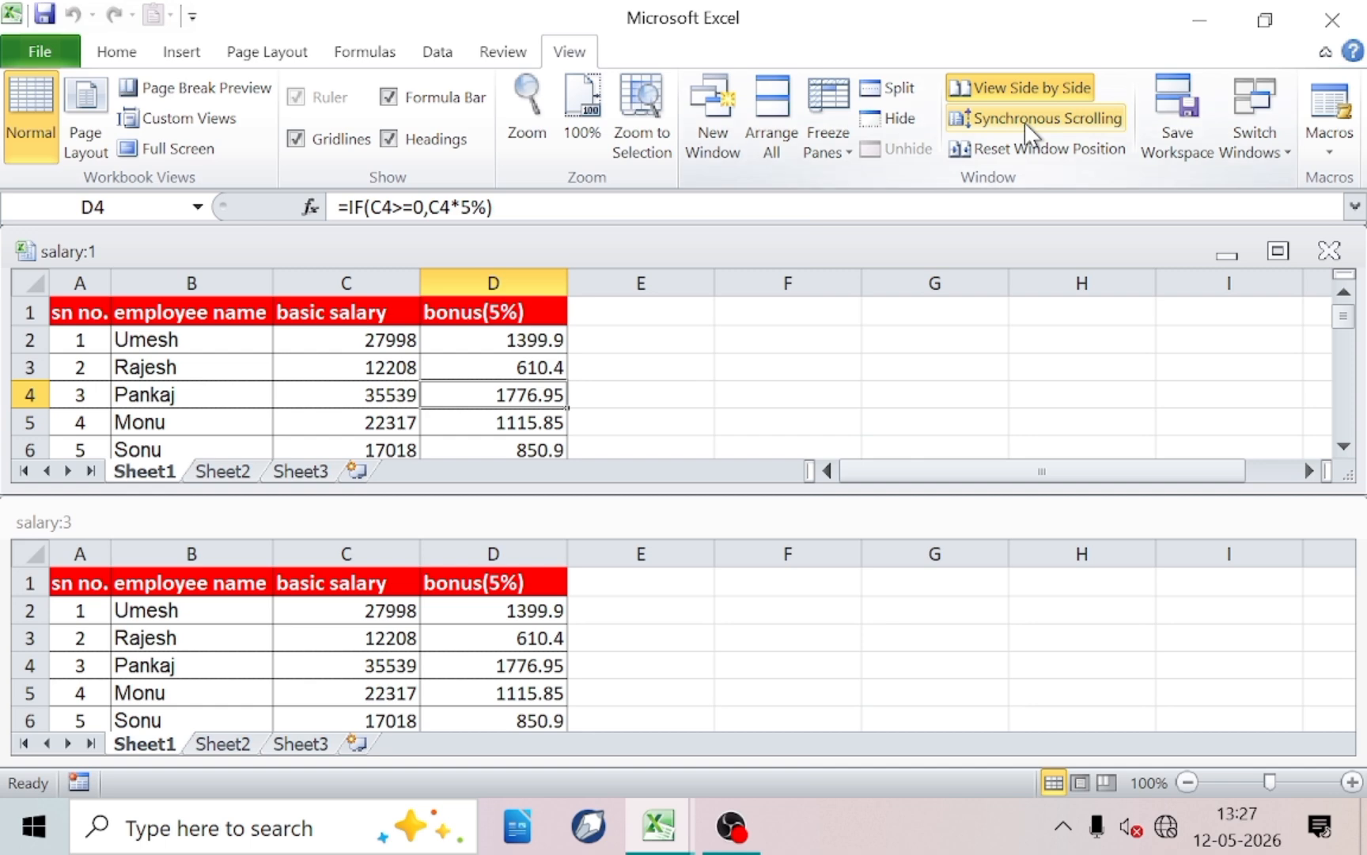
scroll(470, 665, down, 2)
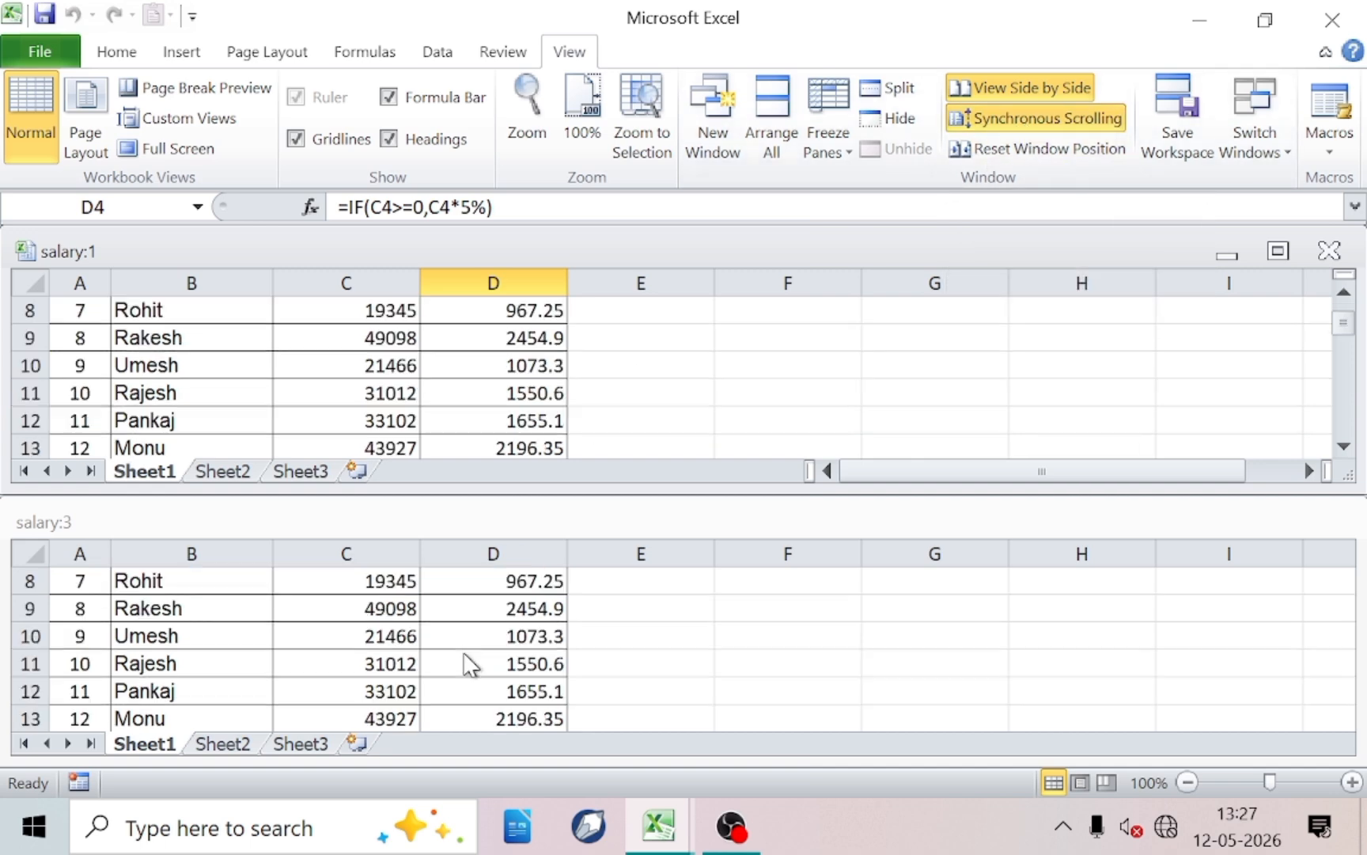
scroll(470, 665, up, 3)
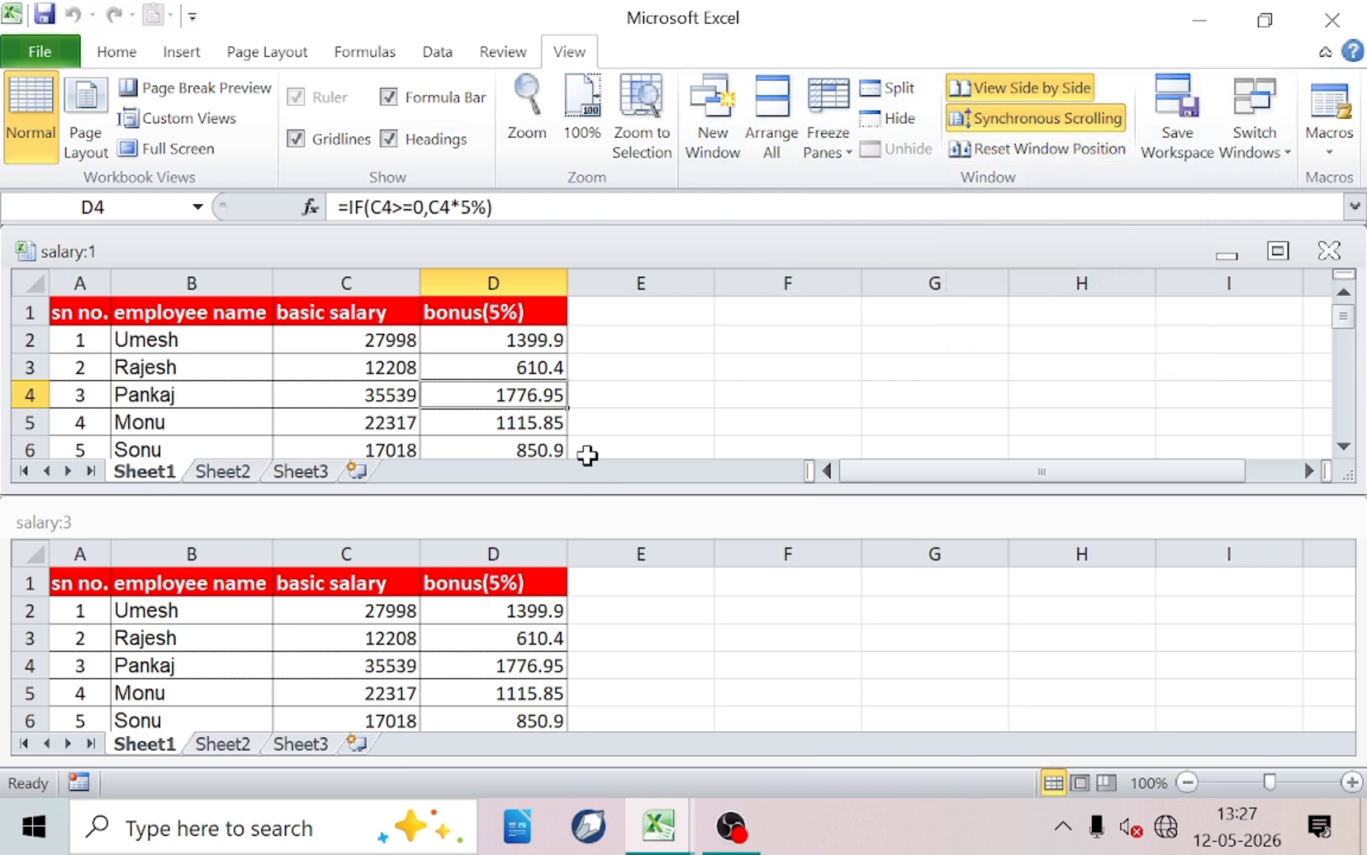
- Shrink the salary:3 and salary:1 windows vertically, and reset the window positions to share the screen equally
drag(576, 497, 598, 652)
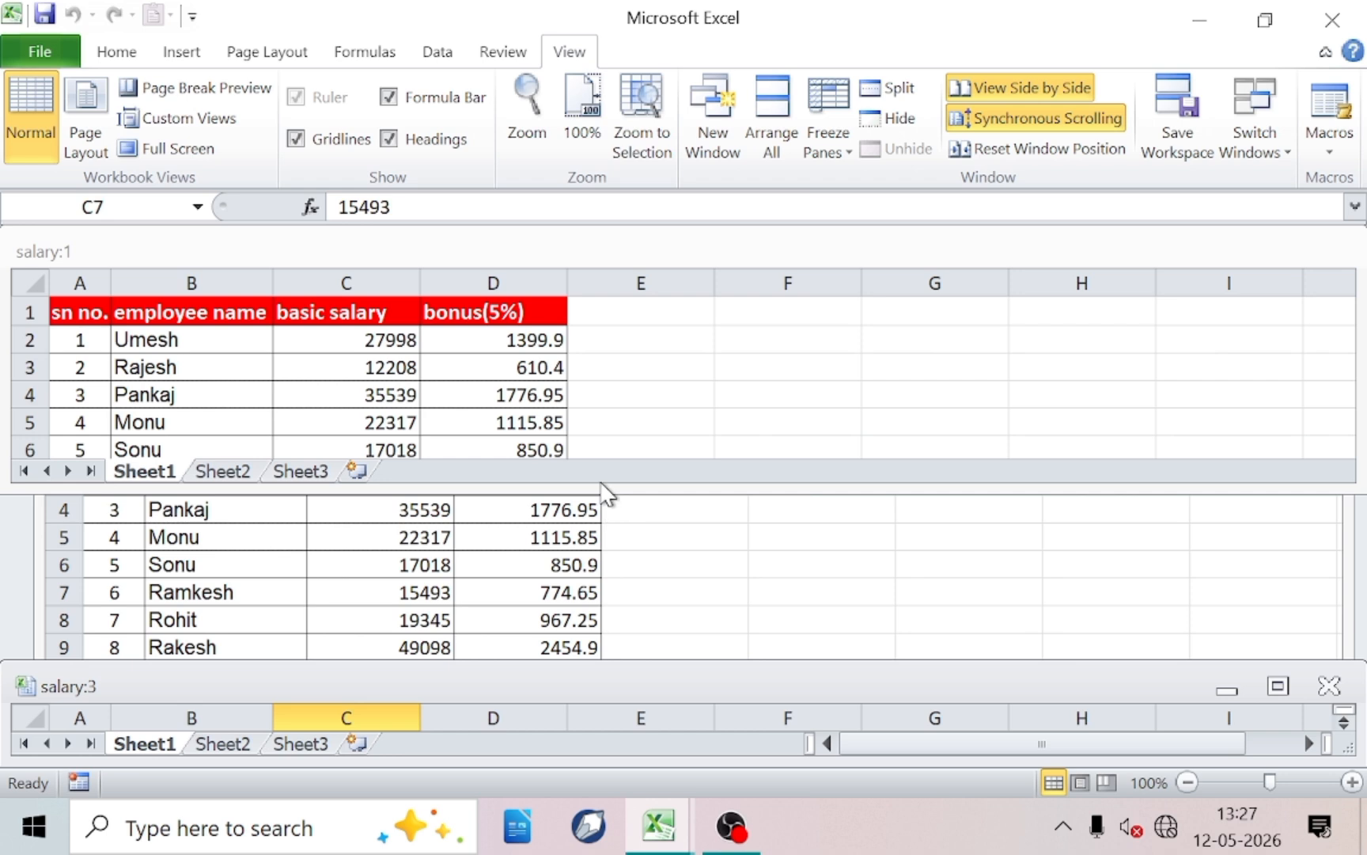
drag(617, 486, 616, 317)
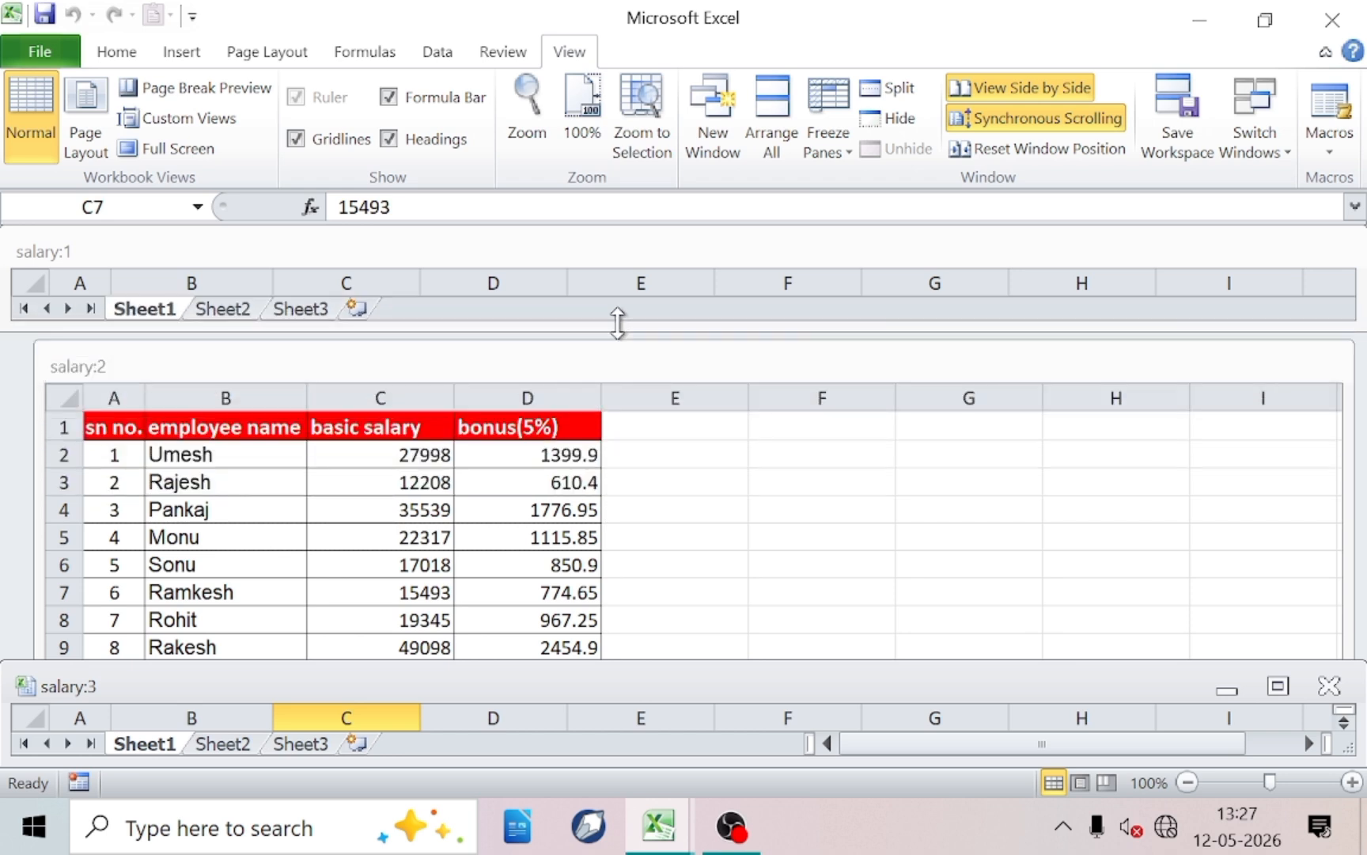
click(1053, 157)
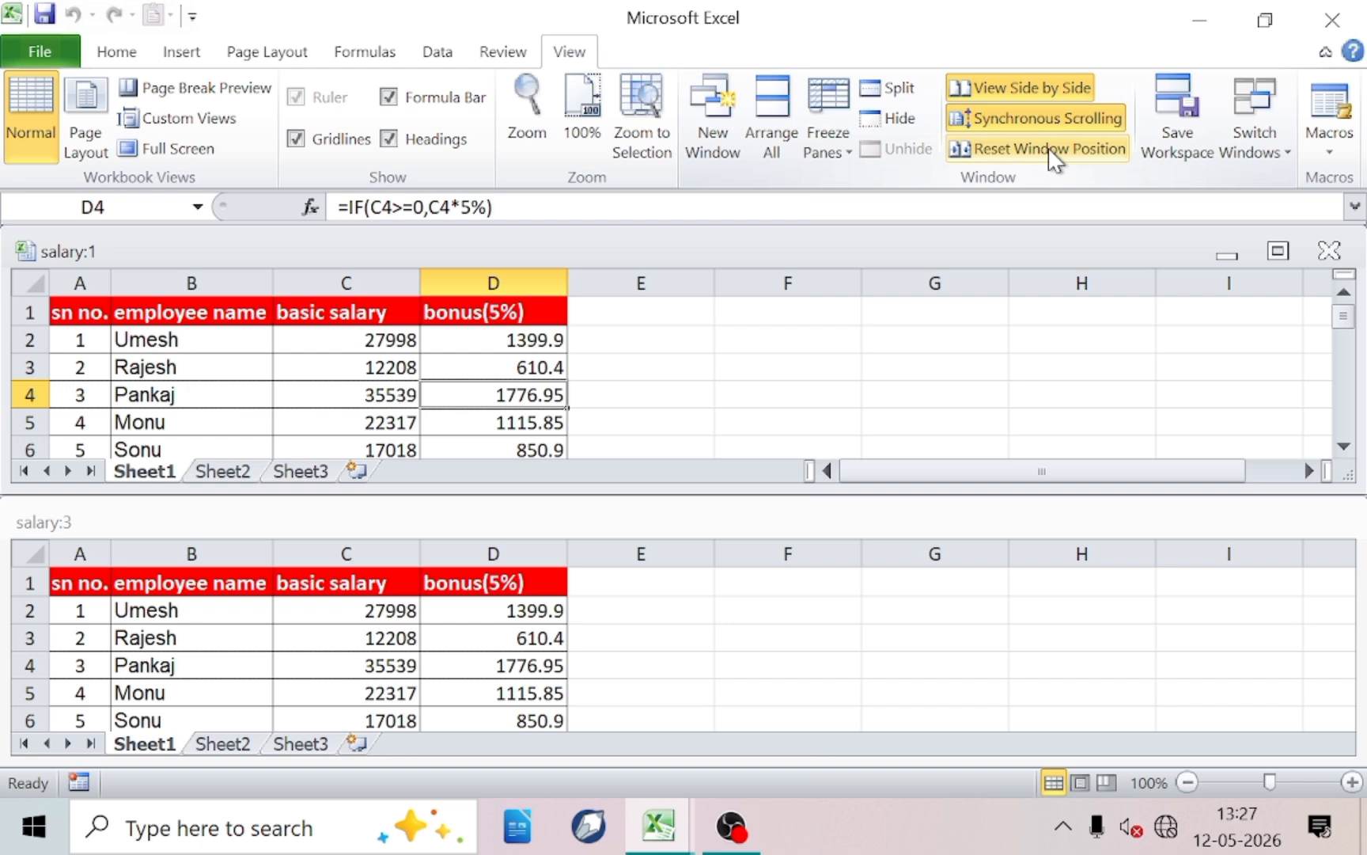
- Save the window layout as a workspace named my files on the Desktop, saving the changes to salary.xlsx
click(1177, 152)
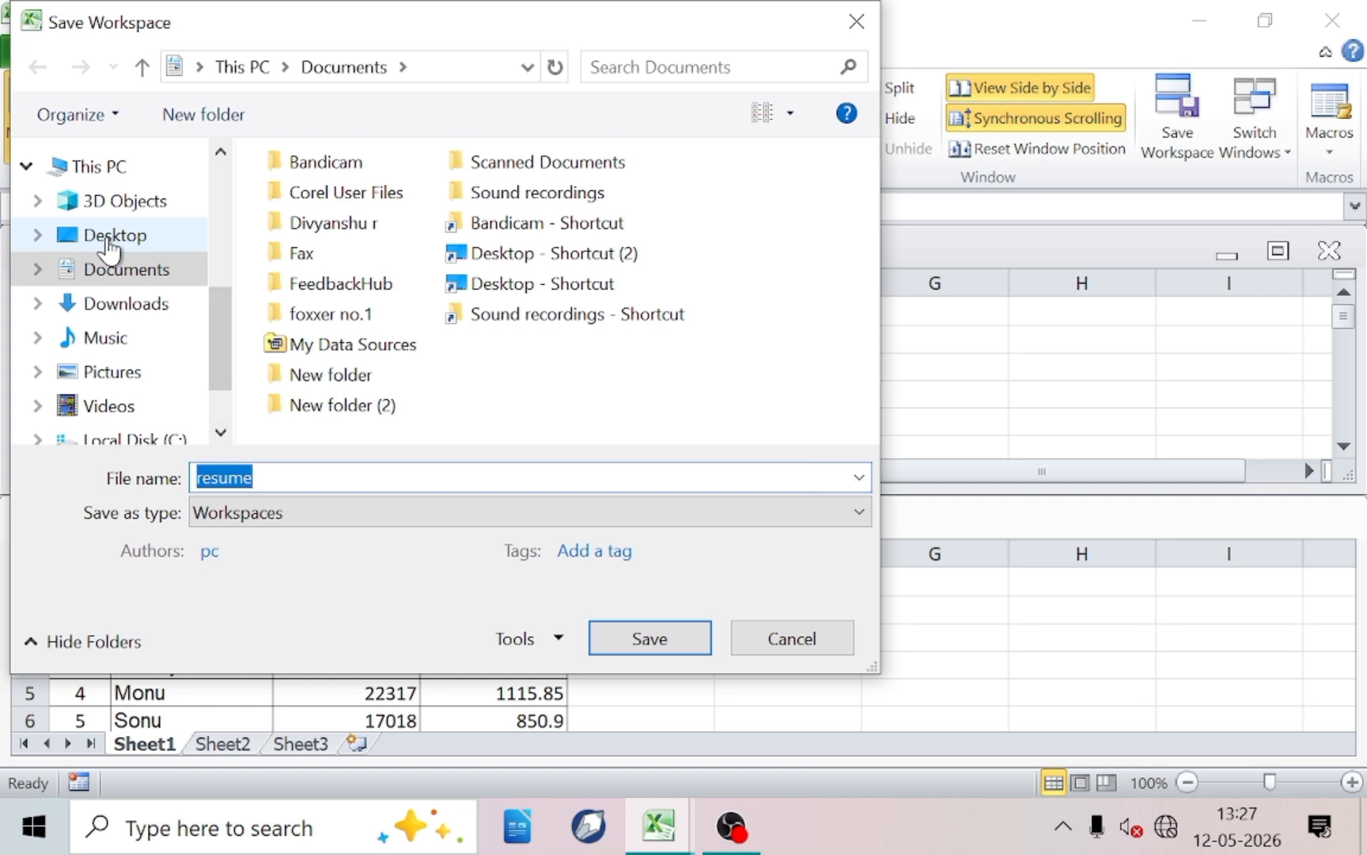
click(110, 235)
double_click(269, 479)
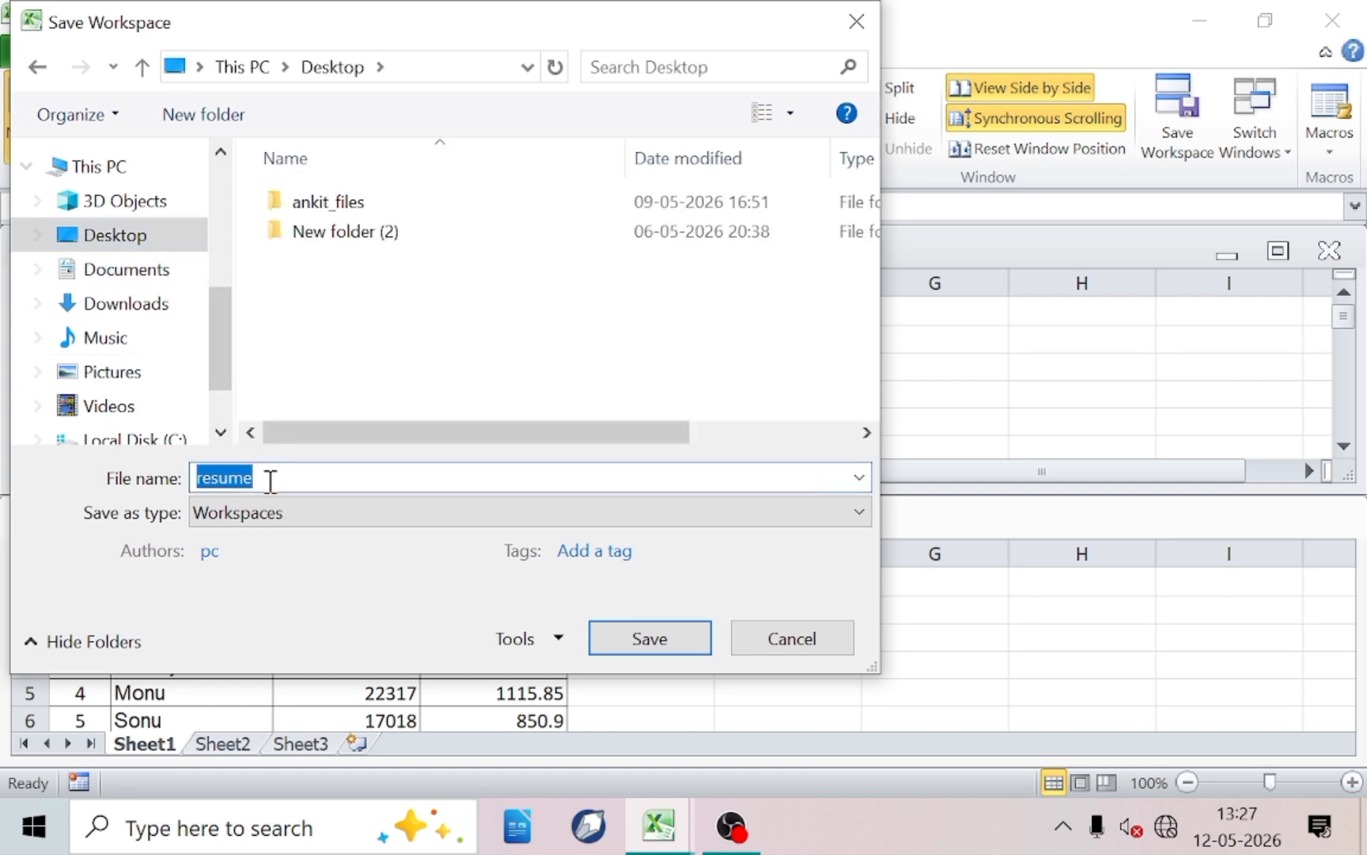
text(g)
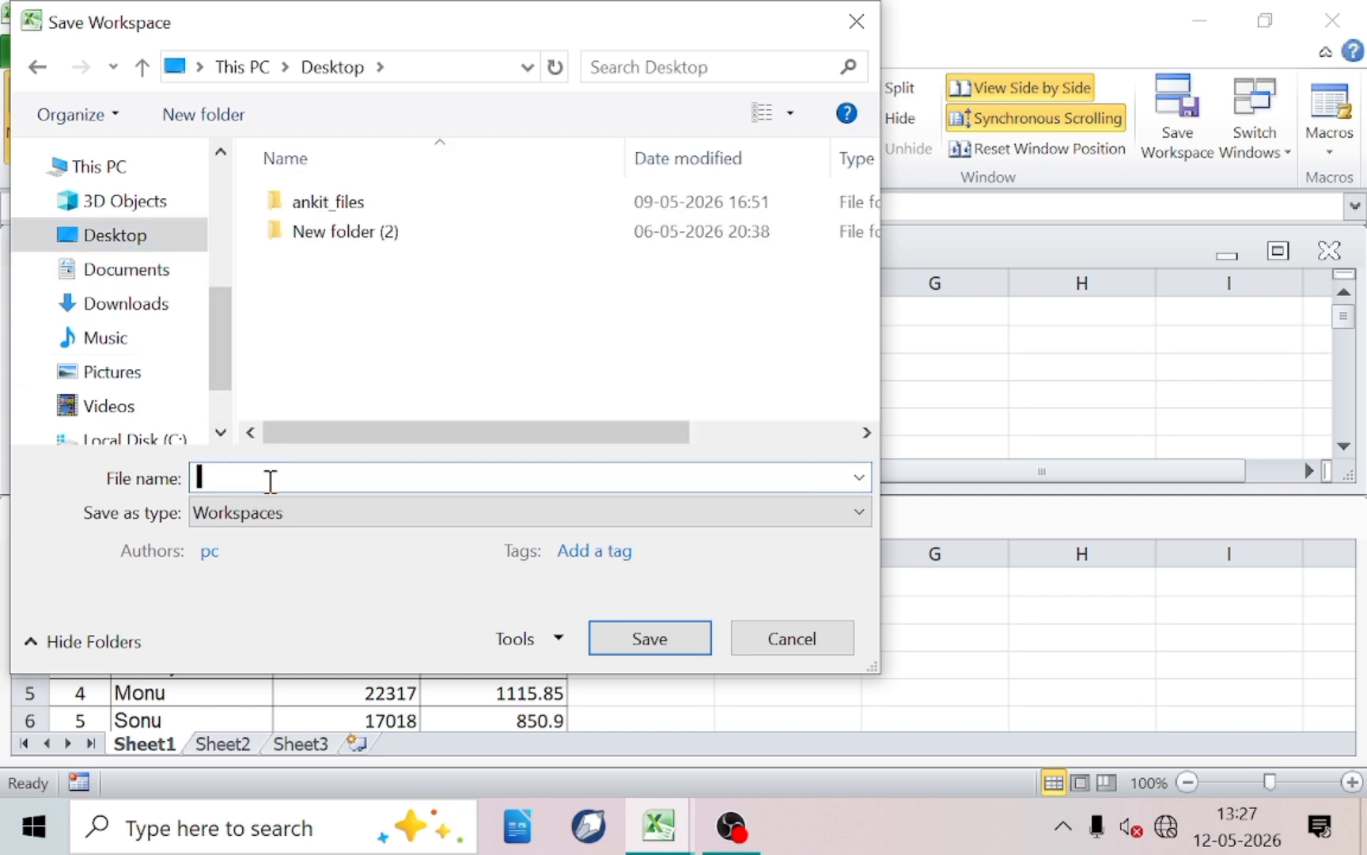
text(y files)
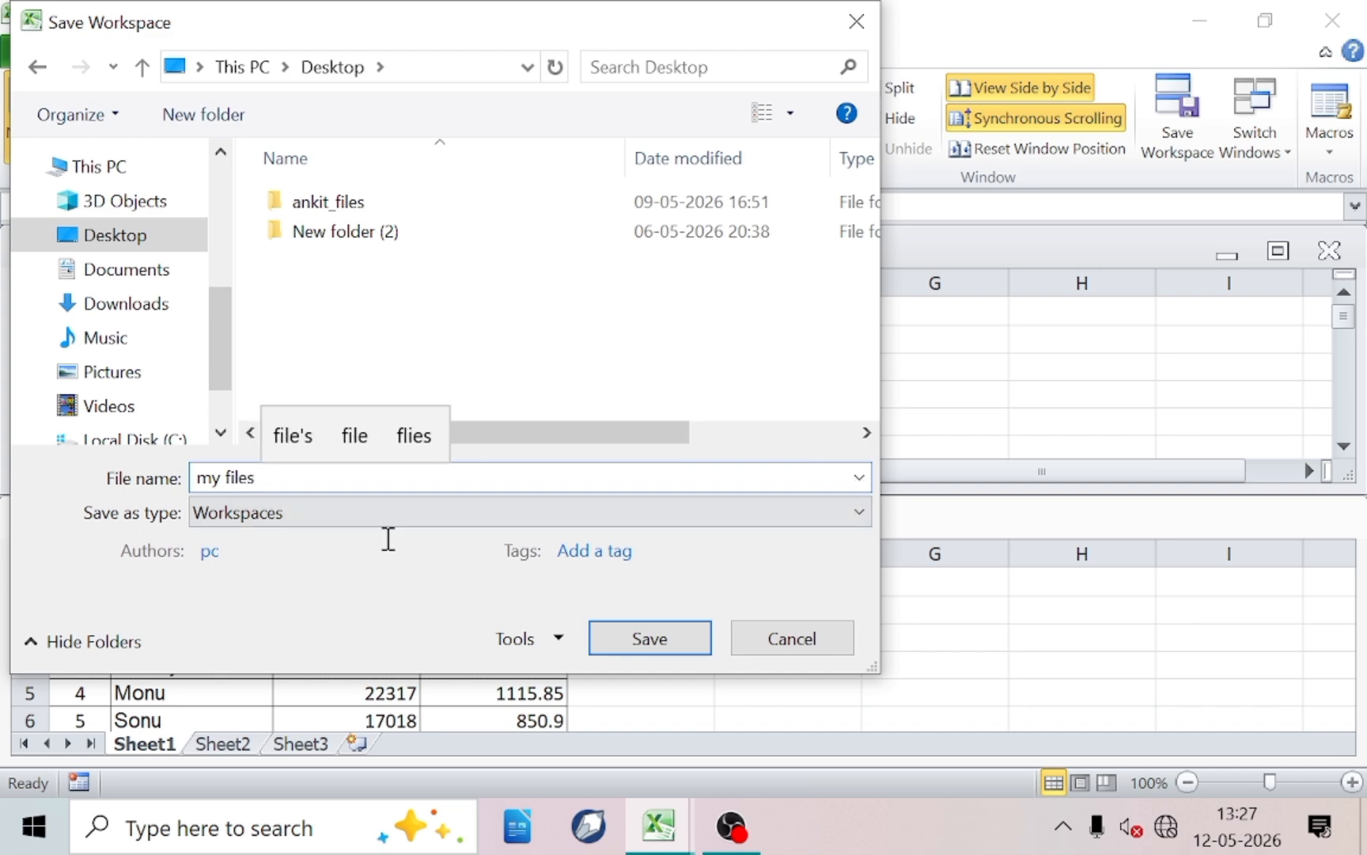
click(645, 642)
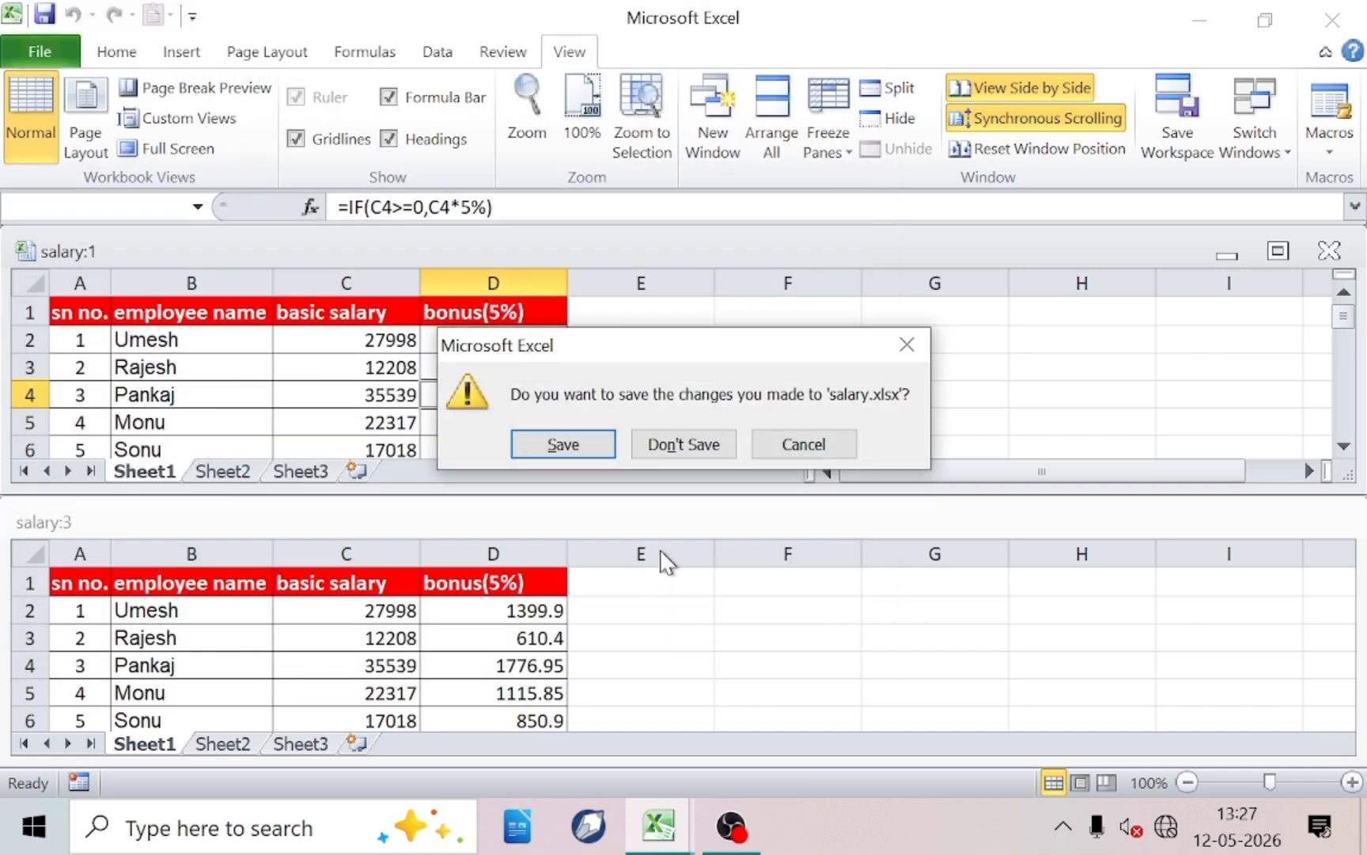
click(601, 447)
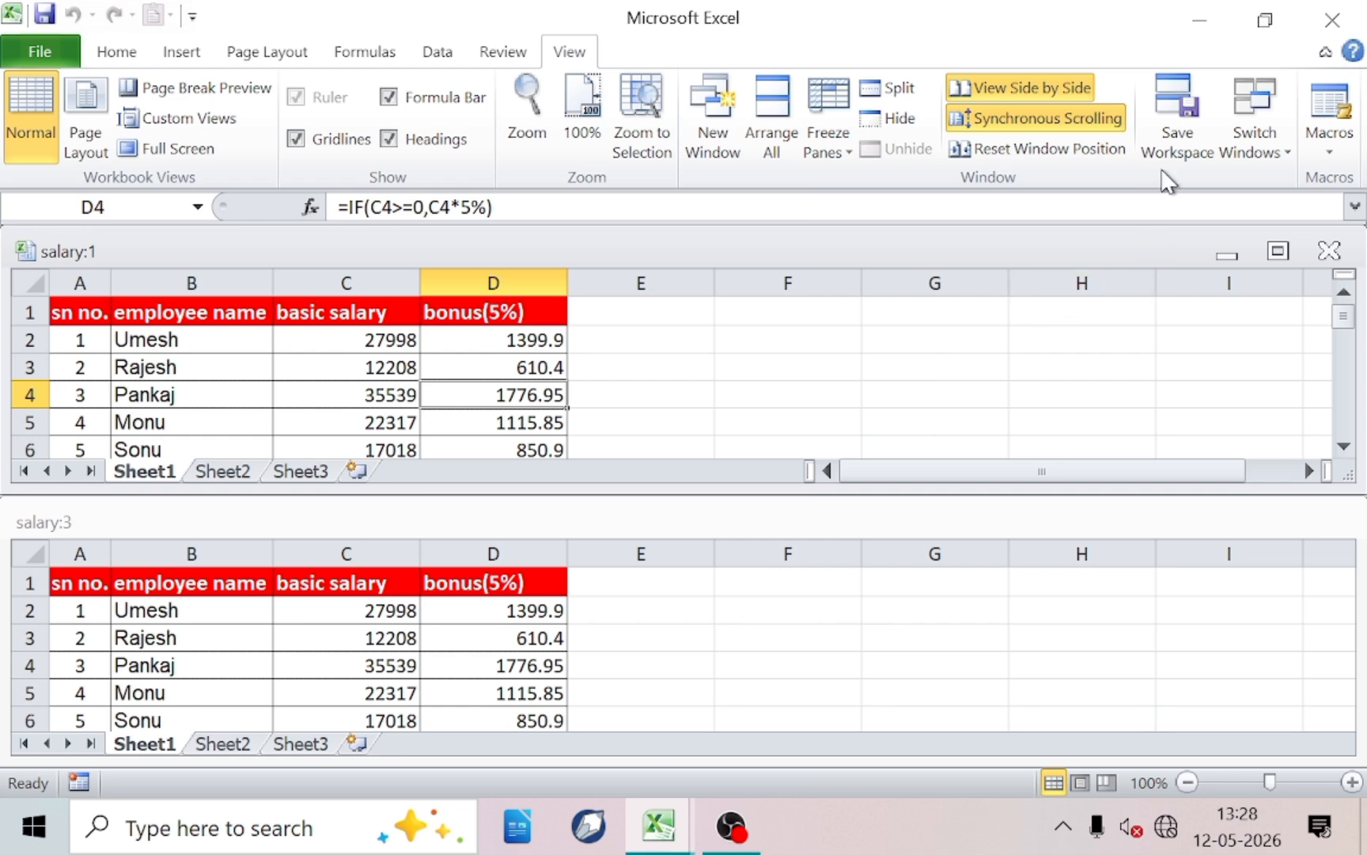
- Try to reopen the saved my files workspace from the recent workbooks
click(40, 49)
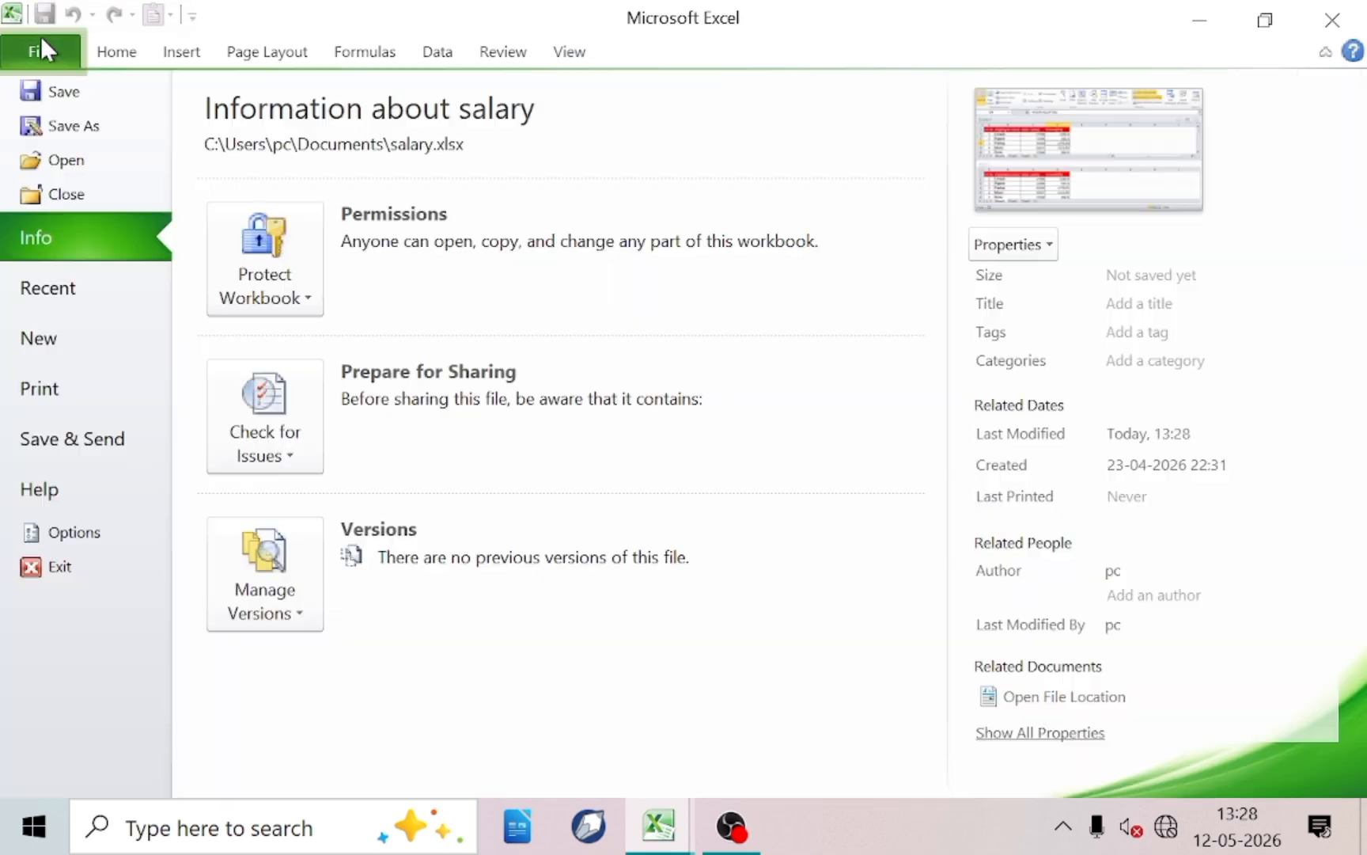
click(124, 282)
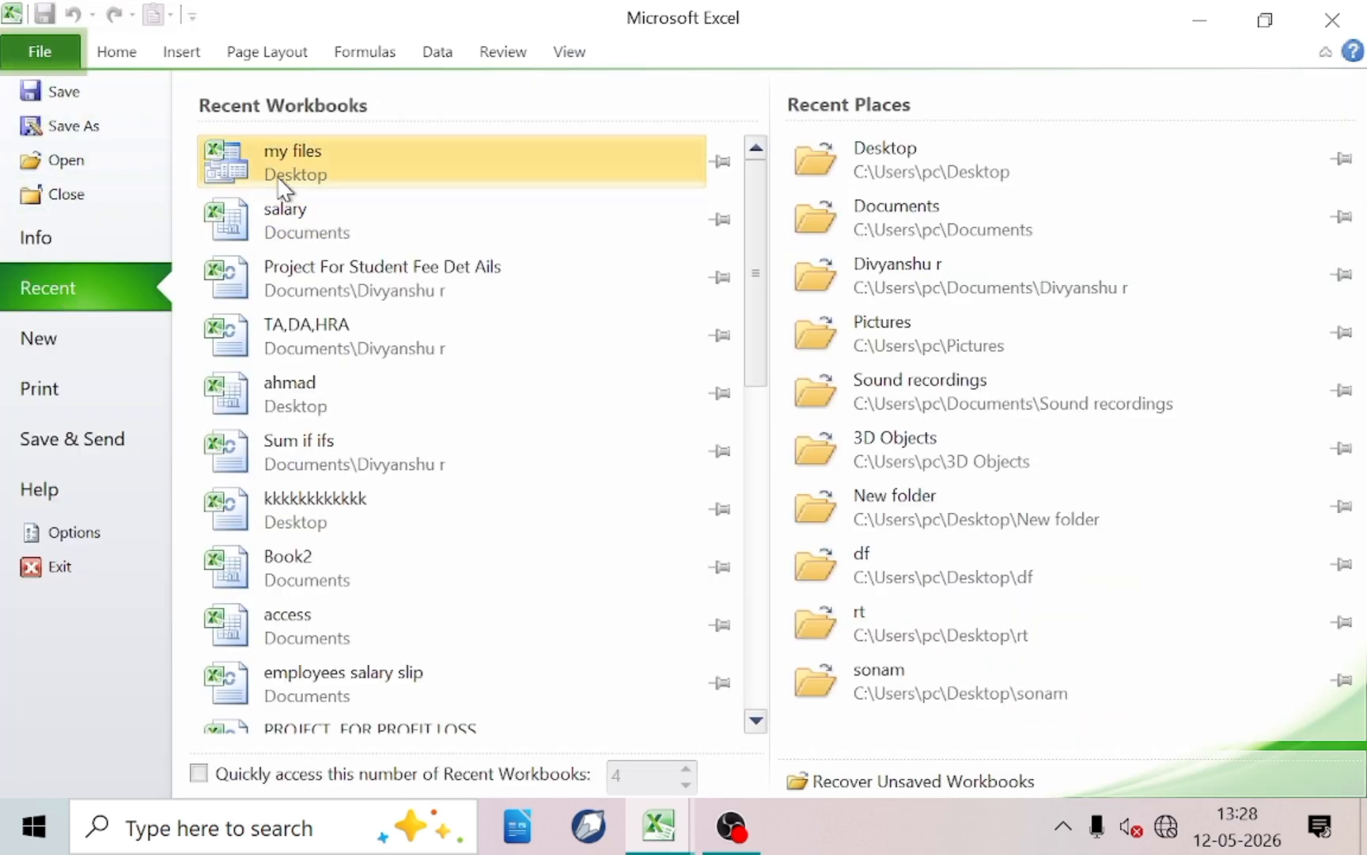
click(322, 161)
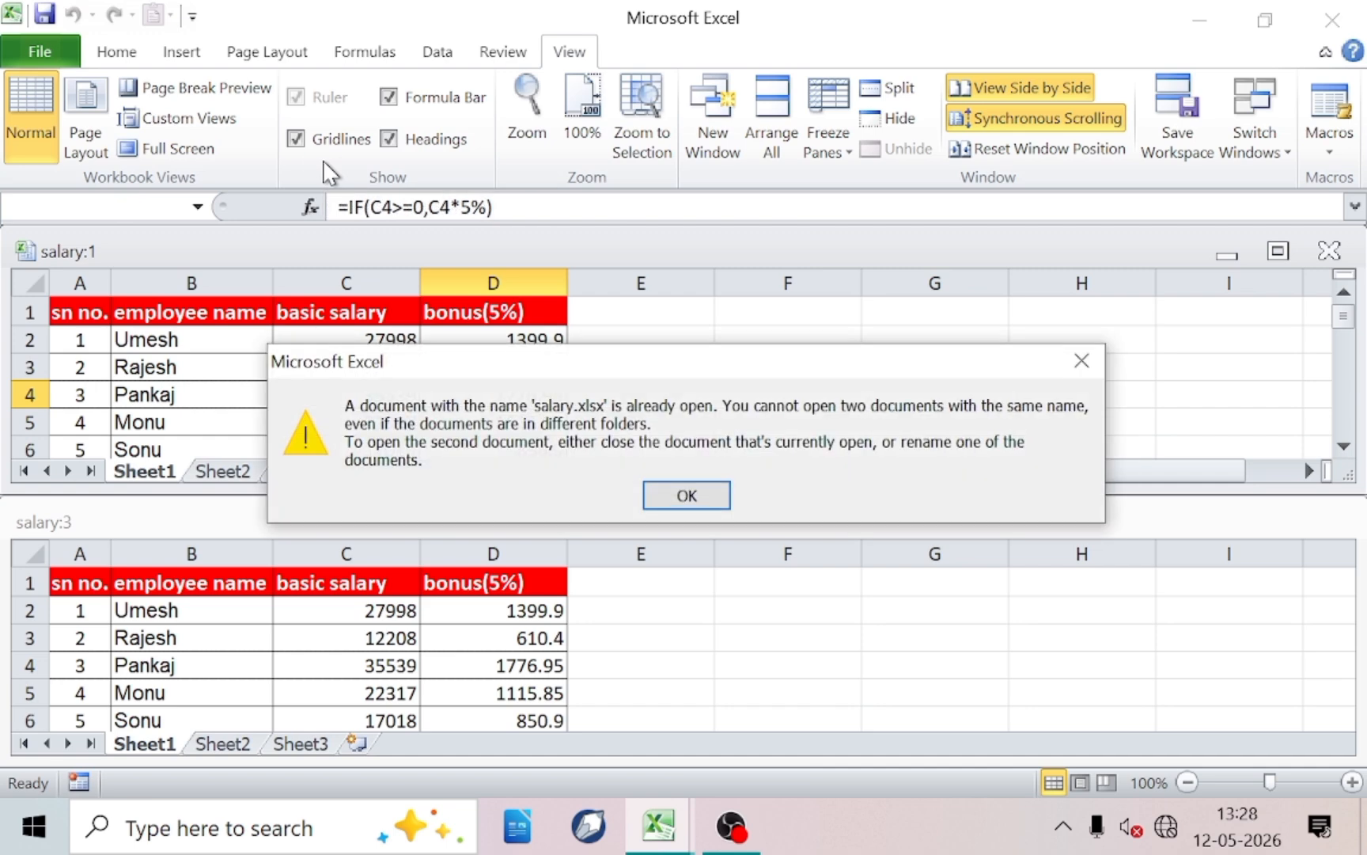
click(692, 496)
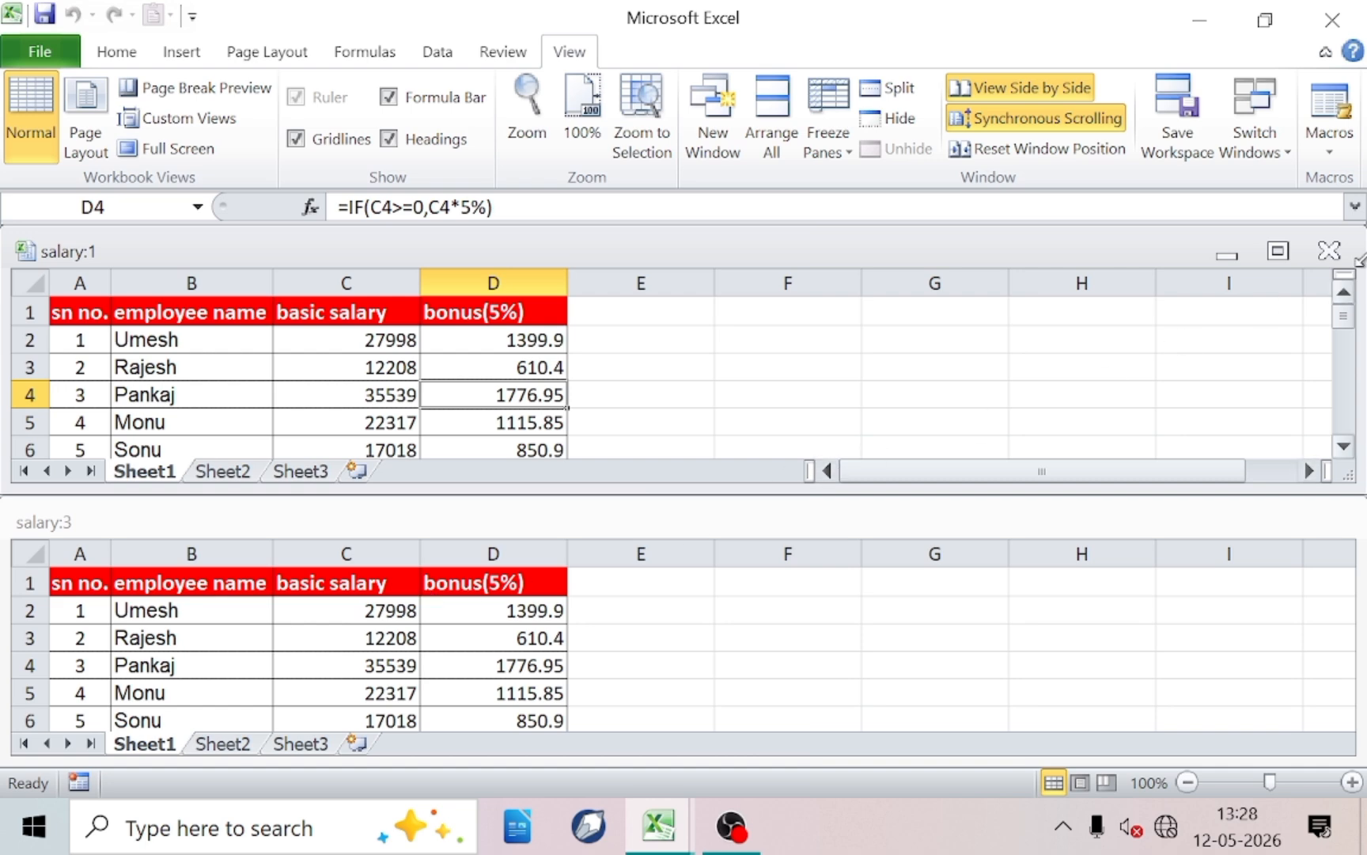
- Switch back and forth among the salary:1, salary:2 and salary:3 windows, ending on salary:3, and maximize it
click(1284, 153)
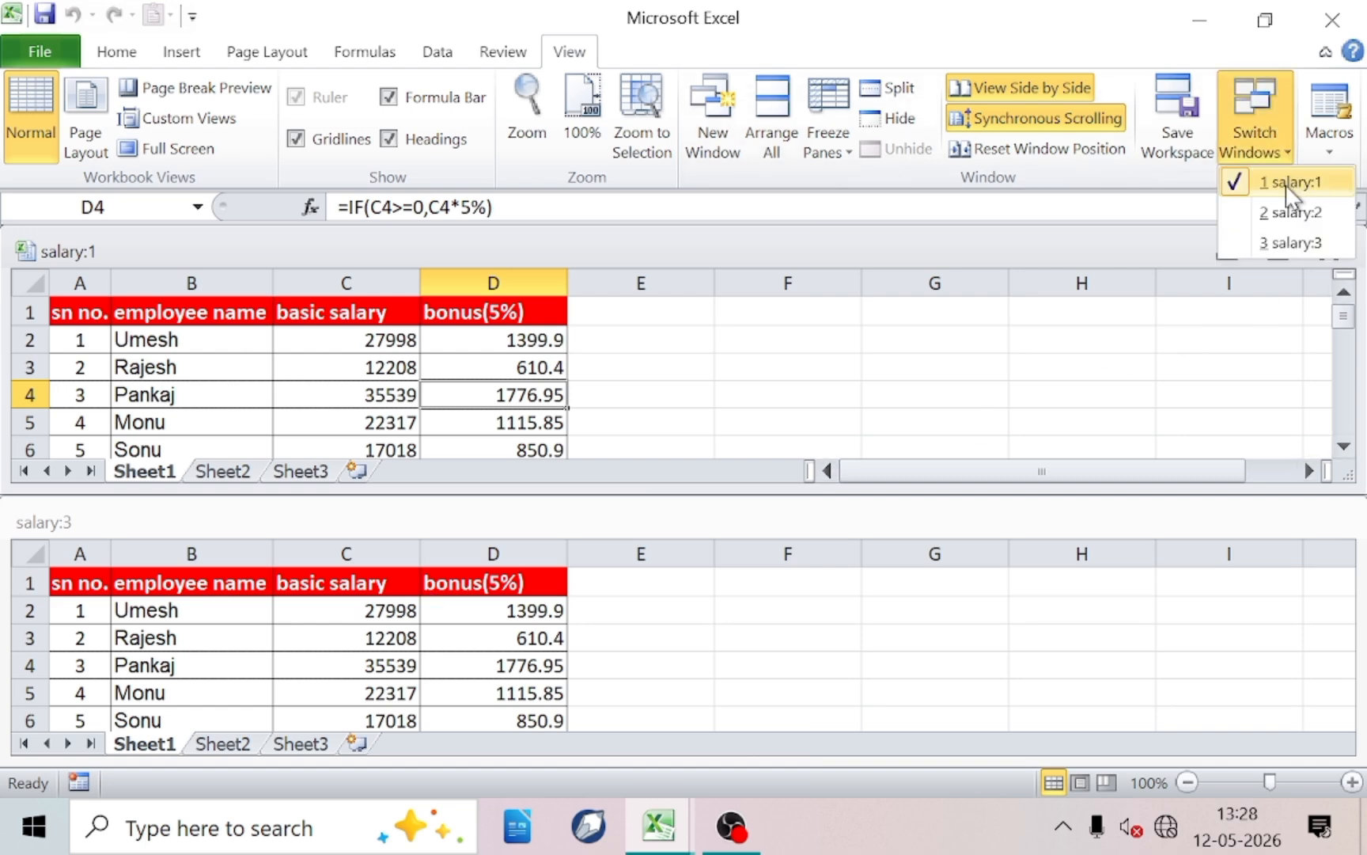
click(1288, 213)
click(1276, 150)
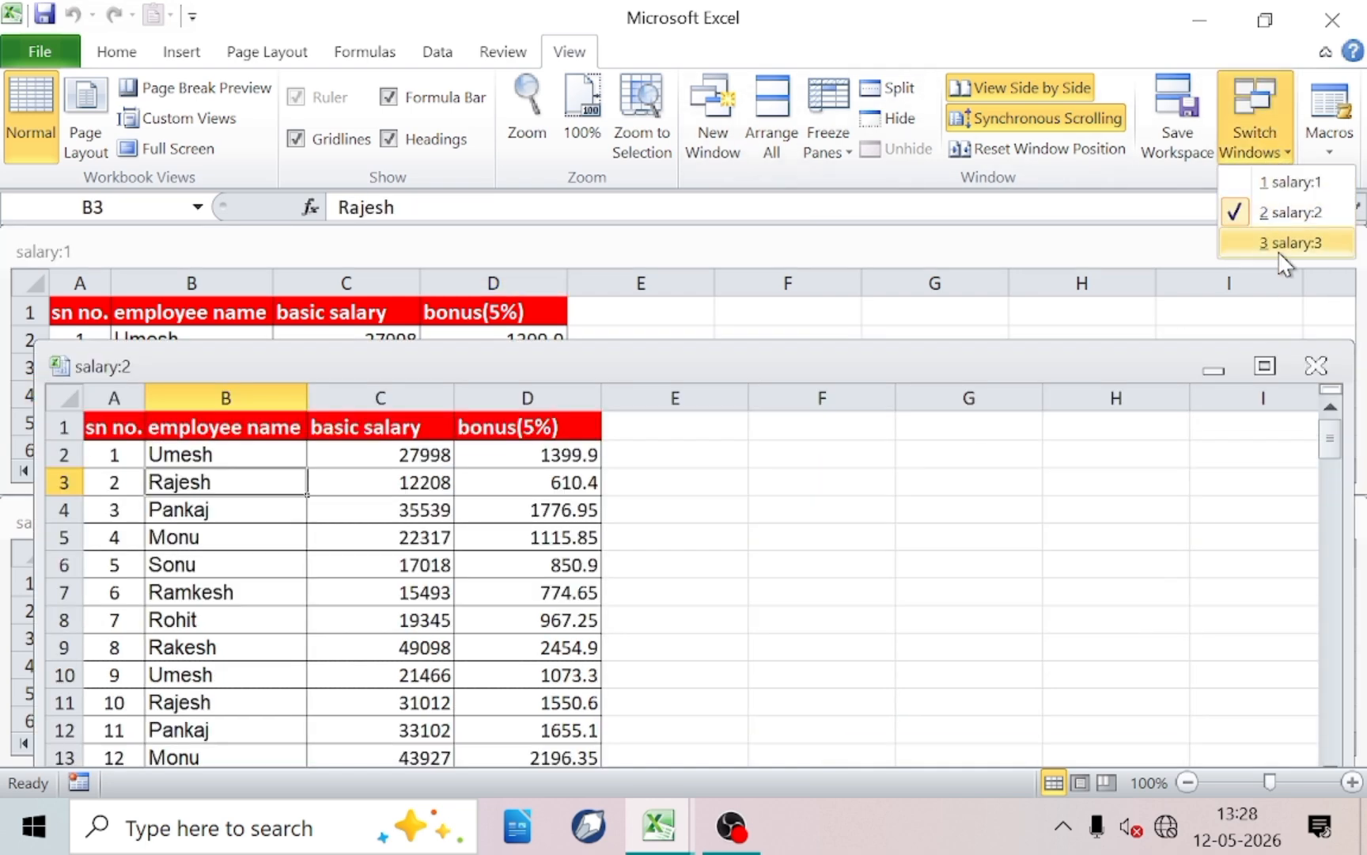
click(1290, 242)
click(1267, 146)
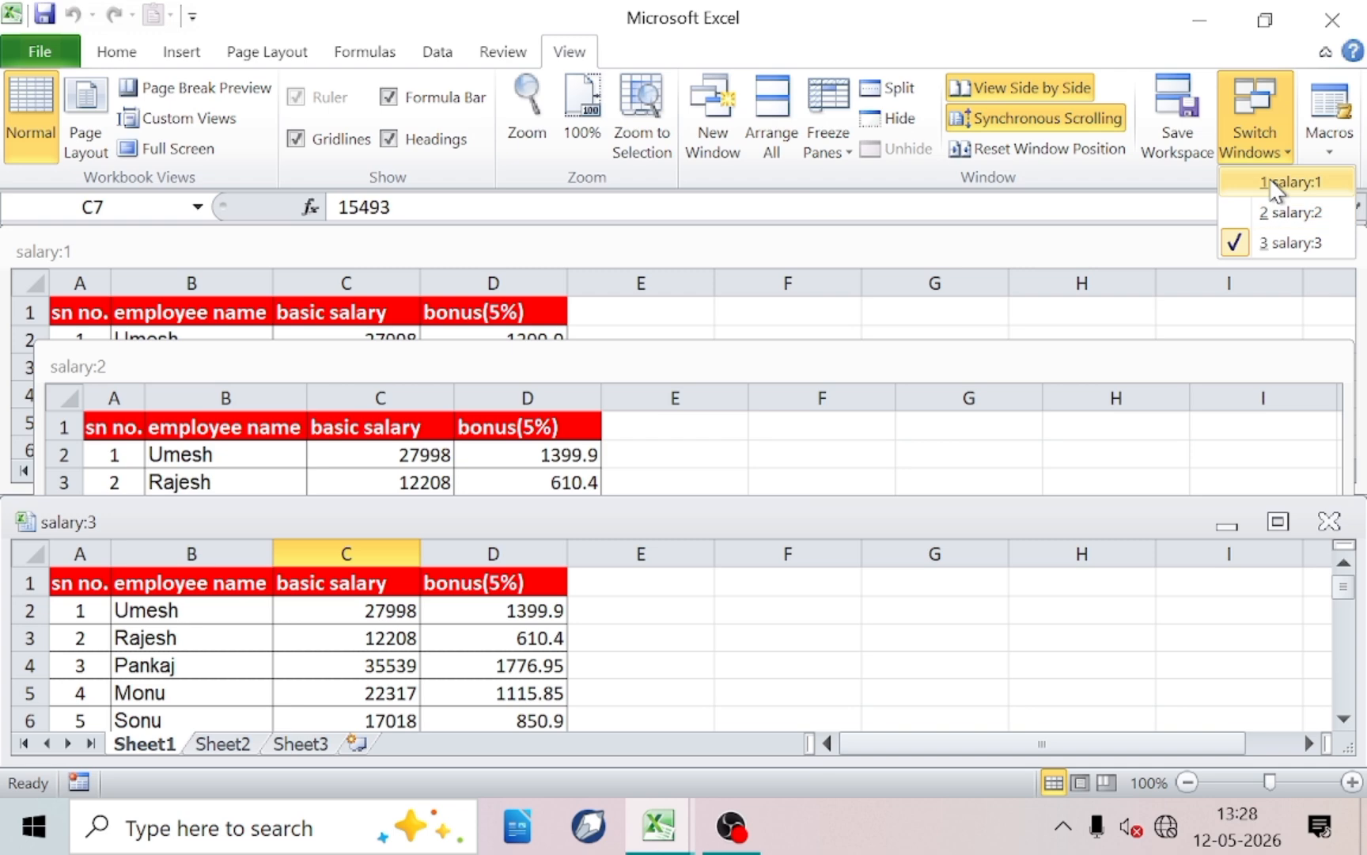
click(1286, 183)
click(1254, 147)
click(1275, 213)
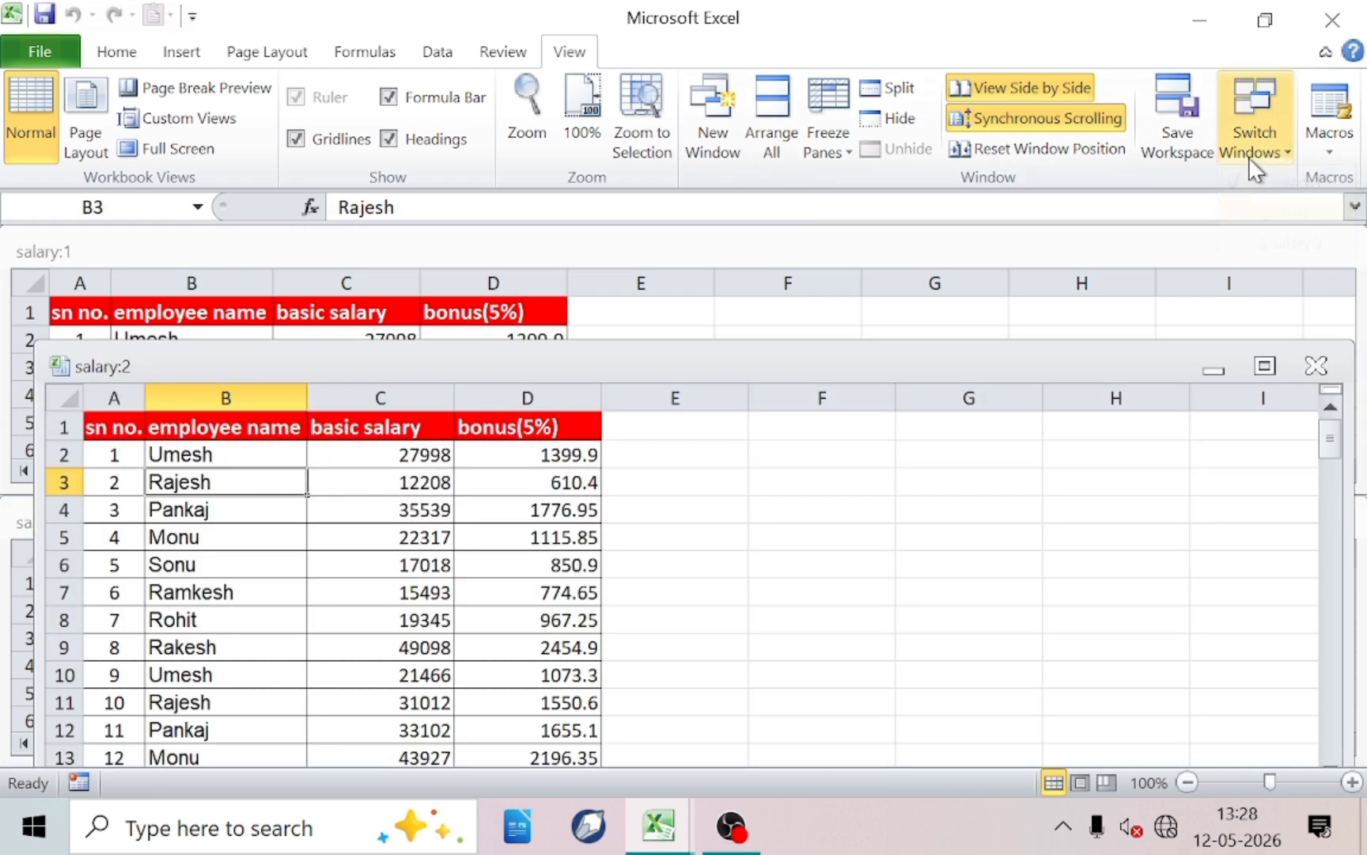
click(1254, 149)
click(1270, 239)
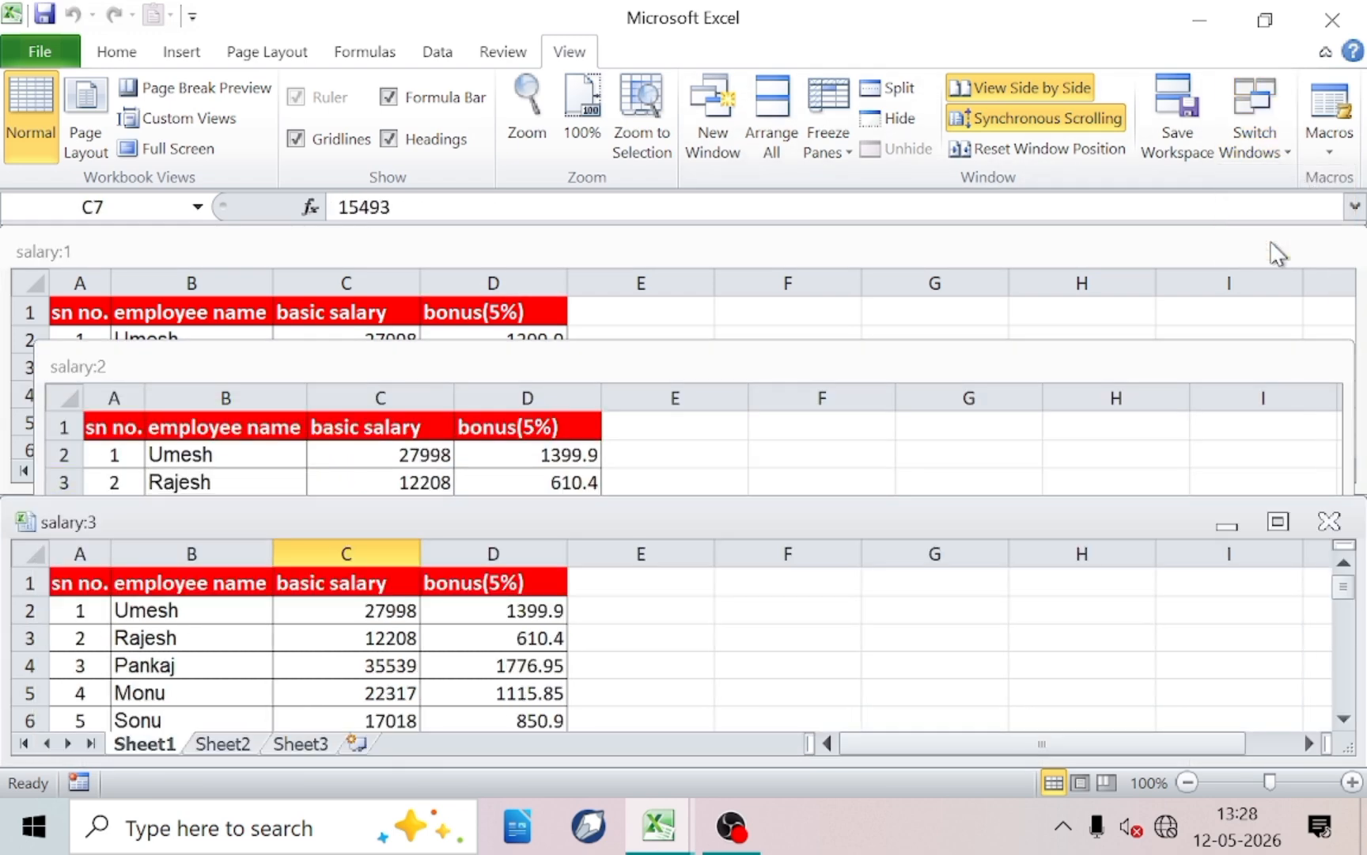
click(1257, 142)
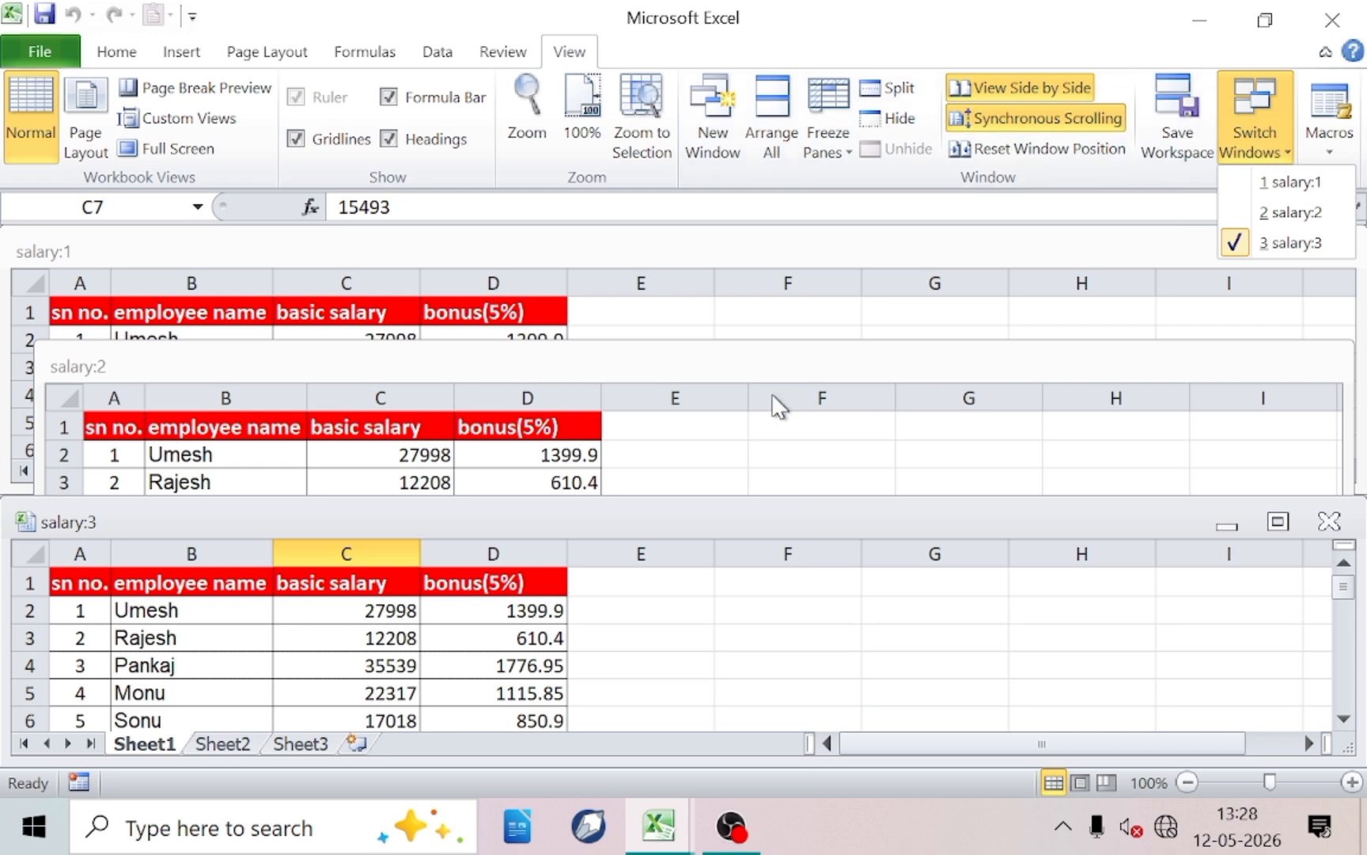
click(901, 410)
click(1278, 521)
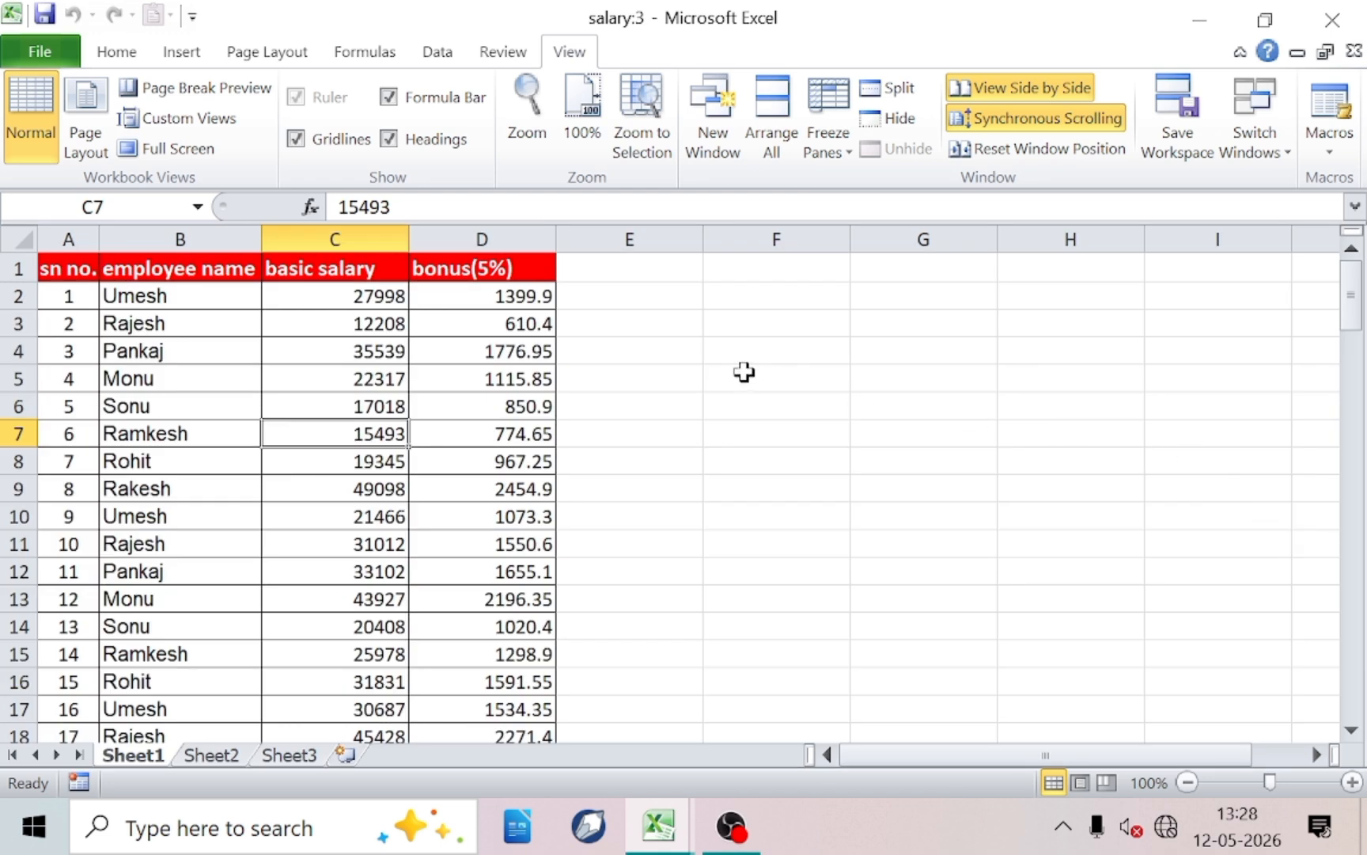
- Start recording a macro from cell F5, keeping the name Macro2 and storing it in This Workbook
click(744, 372)
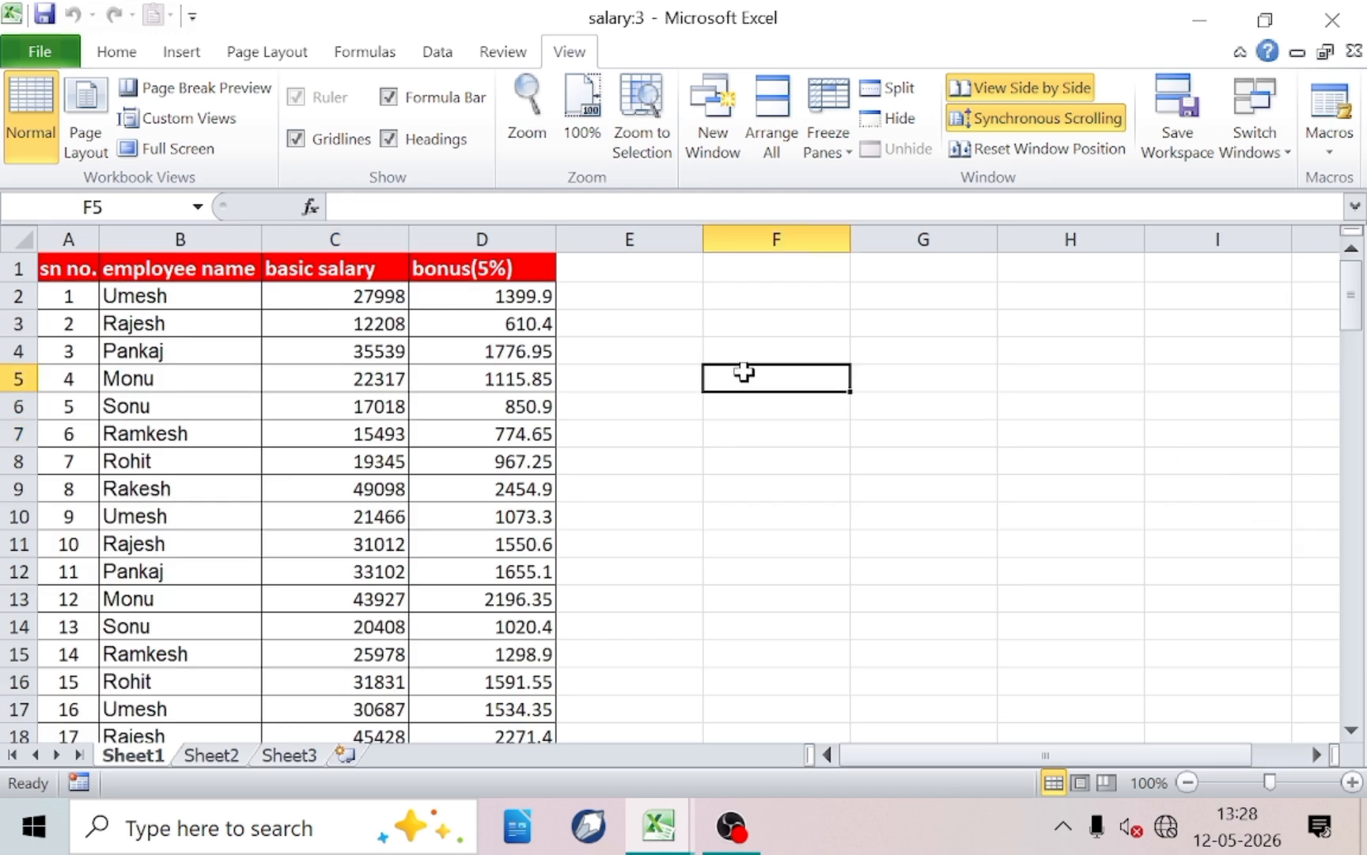
click(1331, 158)
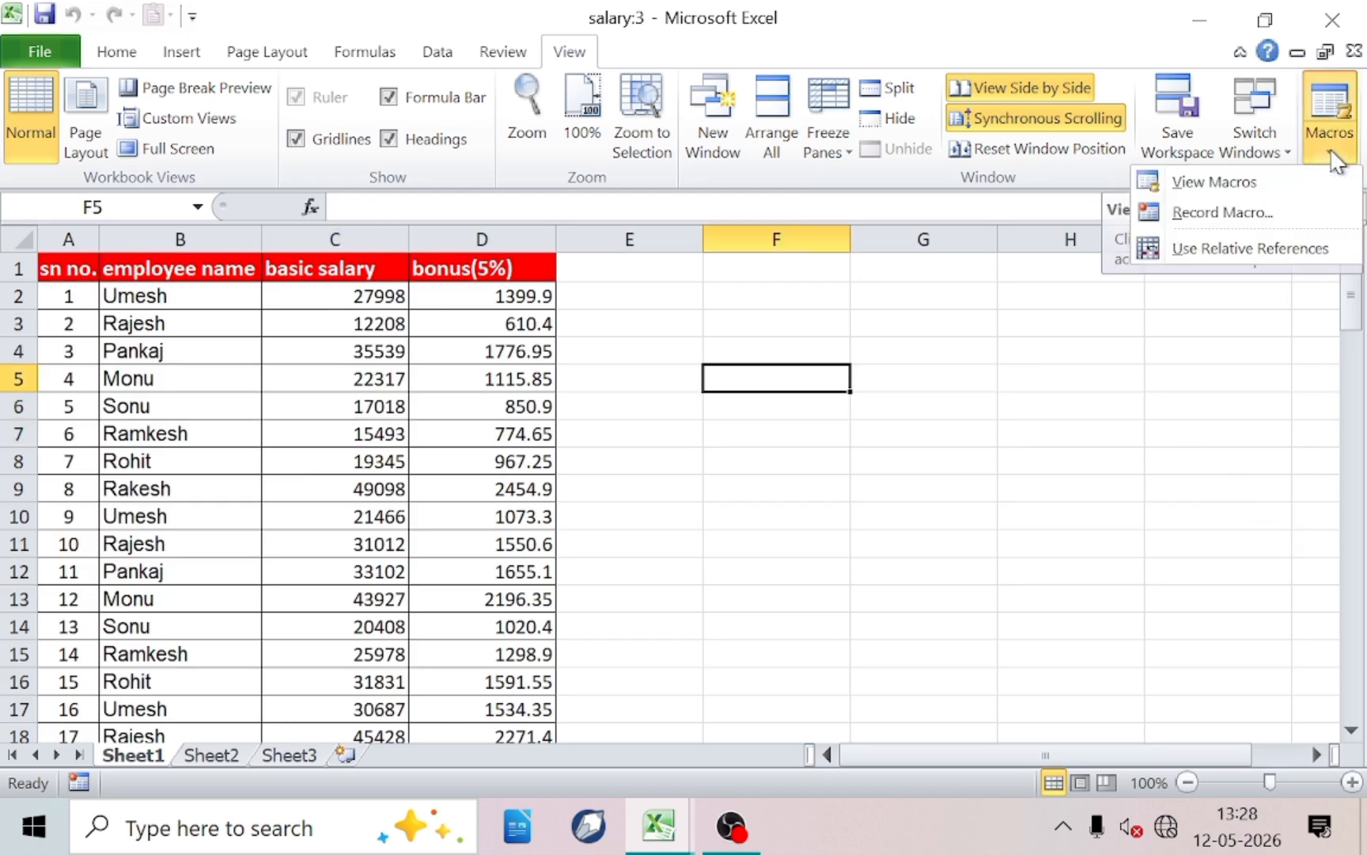
click(1223, 212)
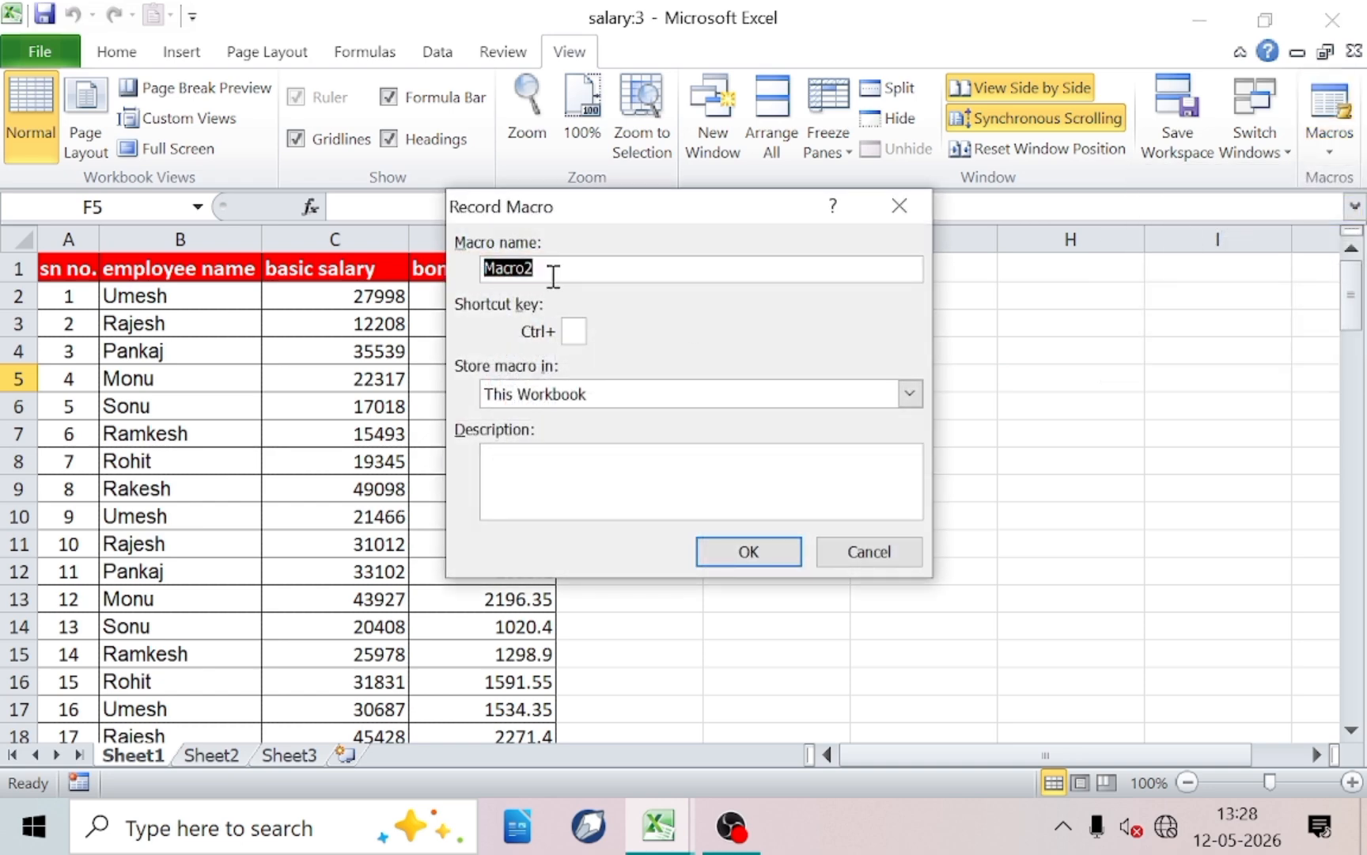
click(760, 556)
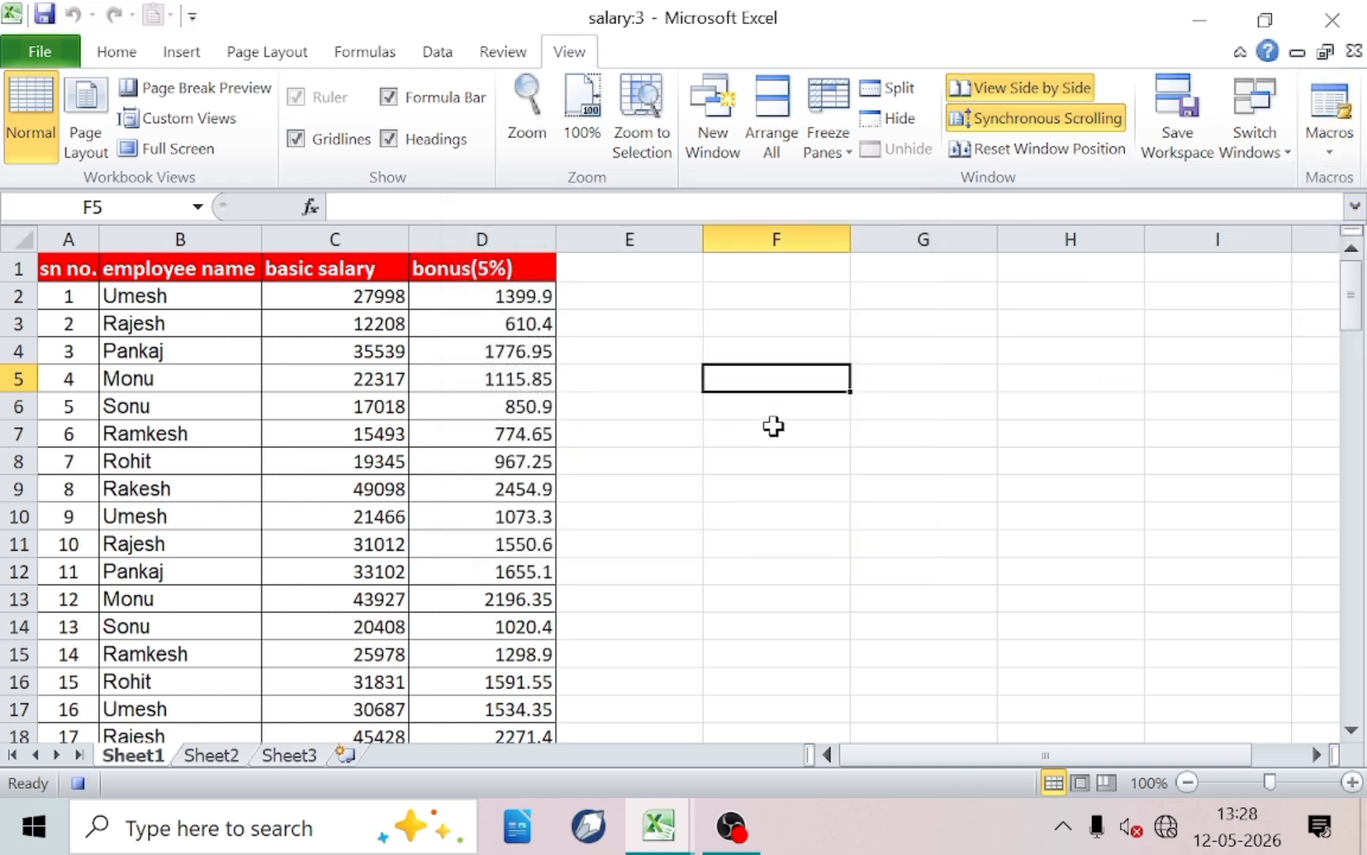
- Enter three sample first names down column F in cells F5 to F7
text(amit)
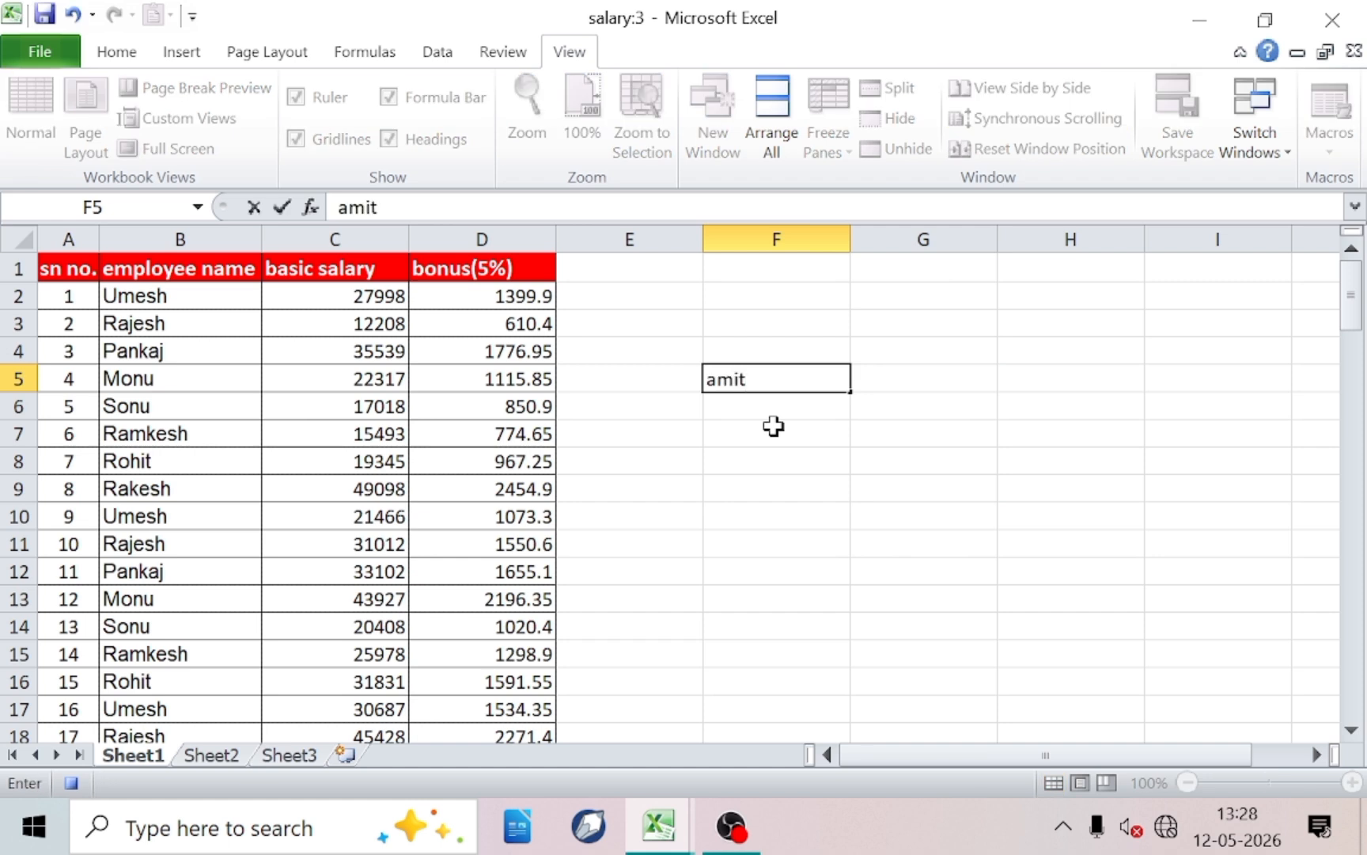
key(Return)
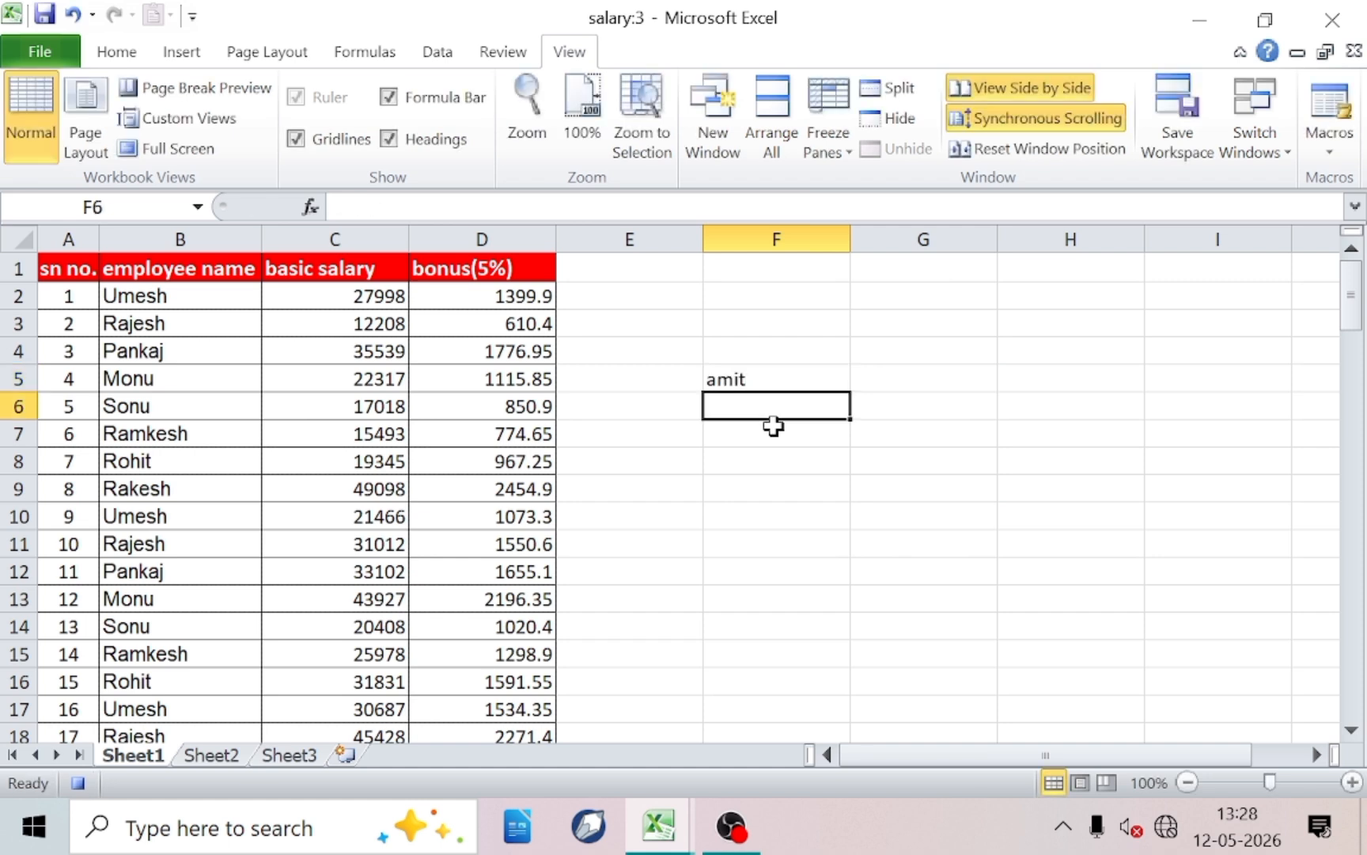
text(mohan)
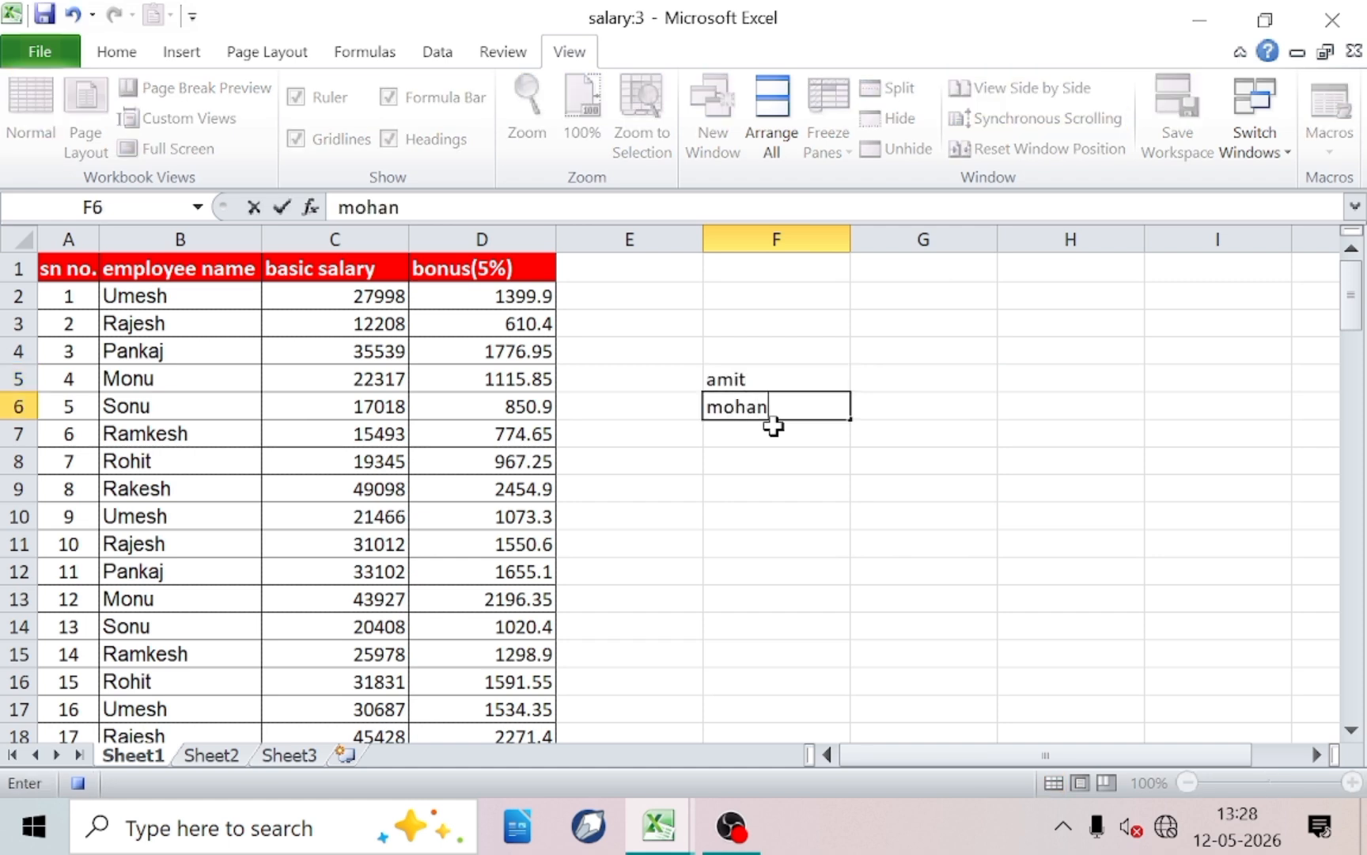
key(Return)
text(sohan)
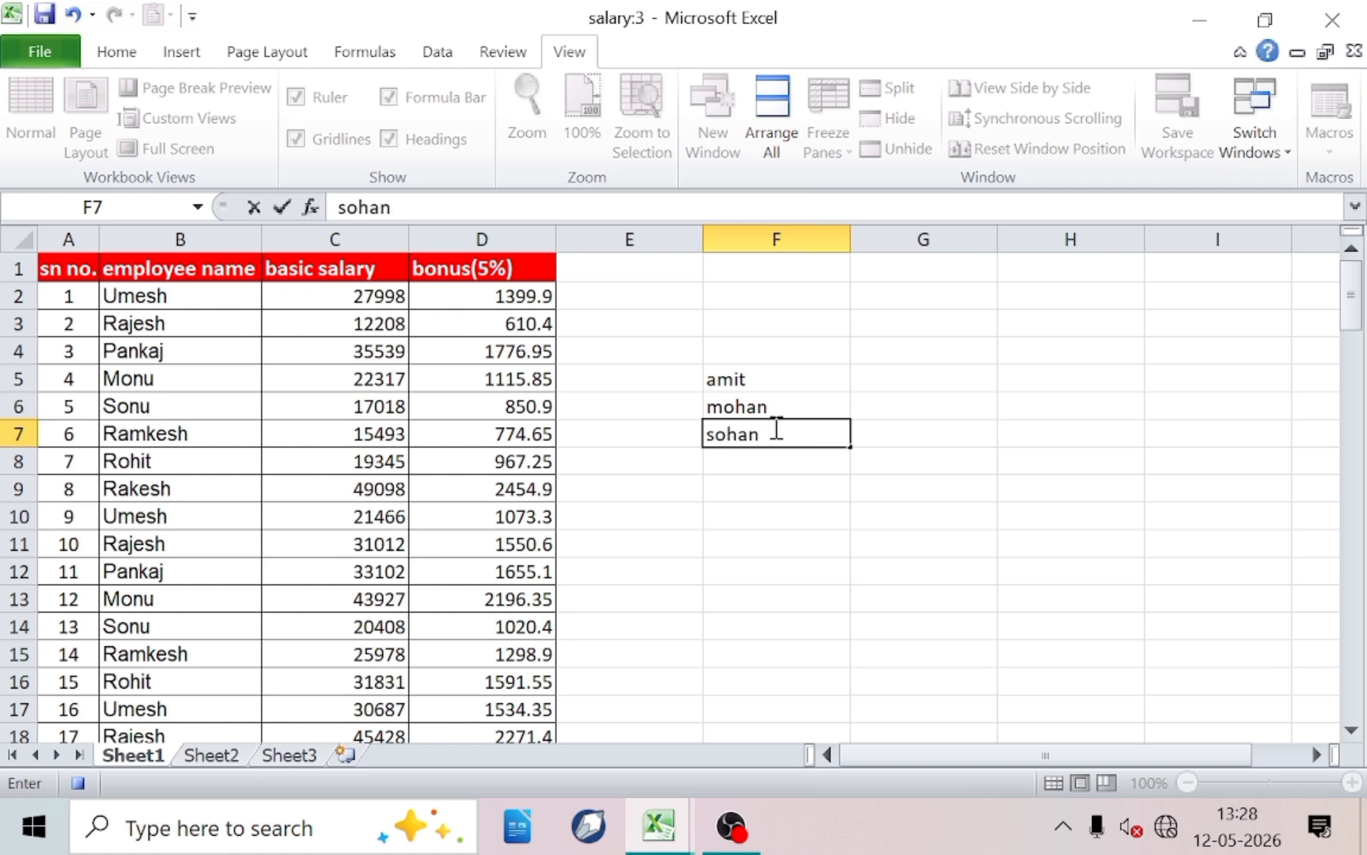
key(Return)
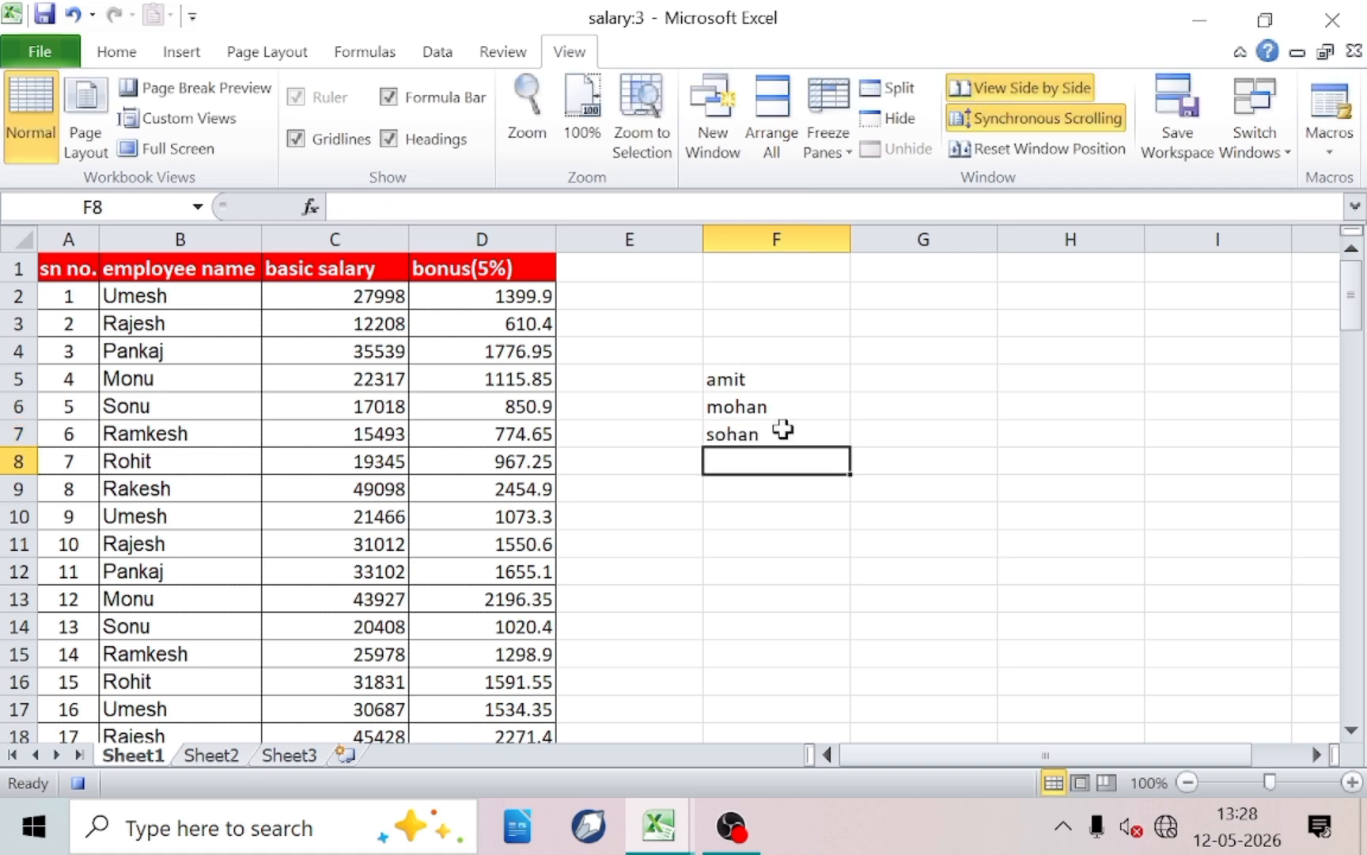
- Stop recording the macro and select cell G5
click(1320, 154)
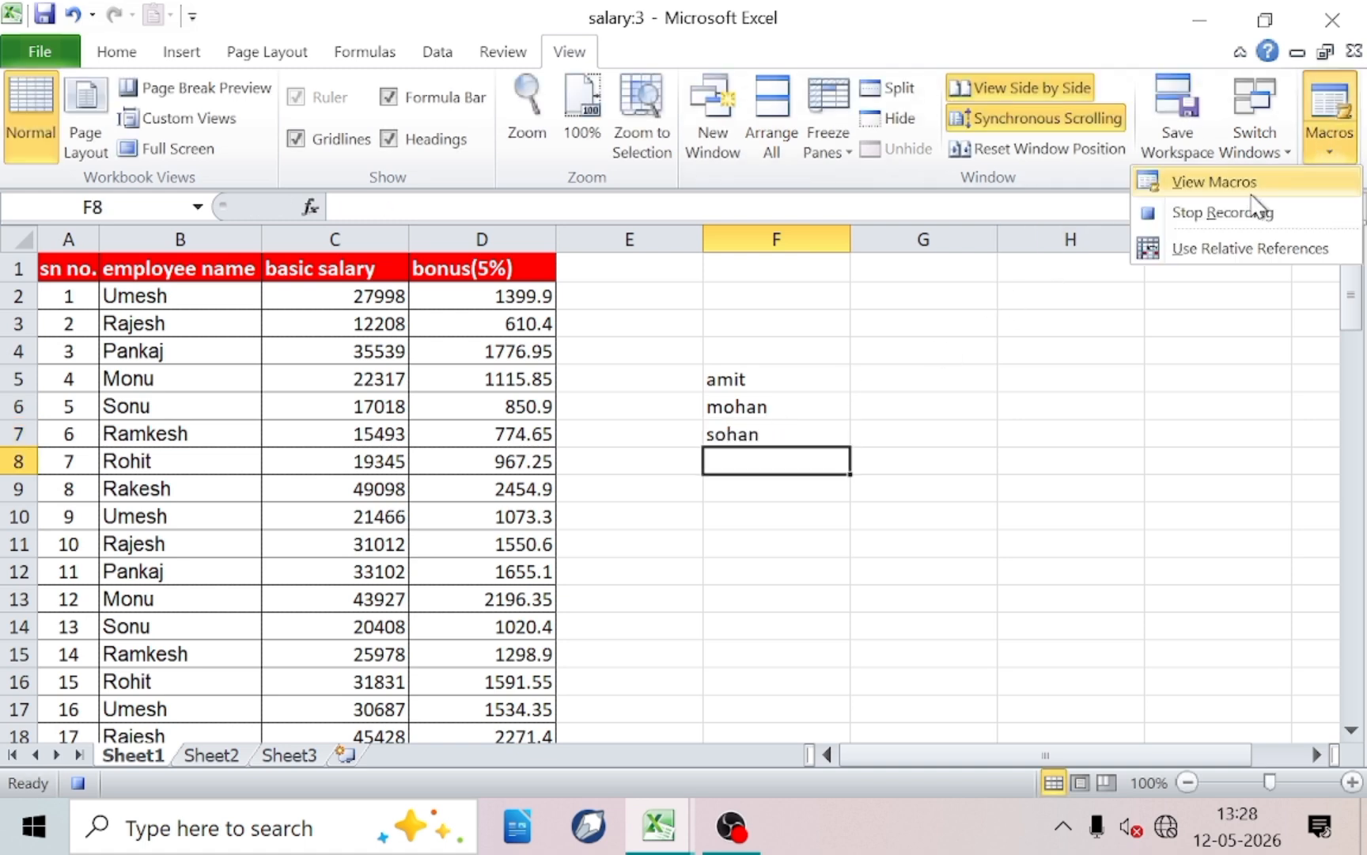
click(1219, 222)
click(988, 372)
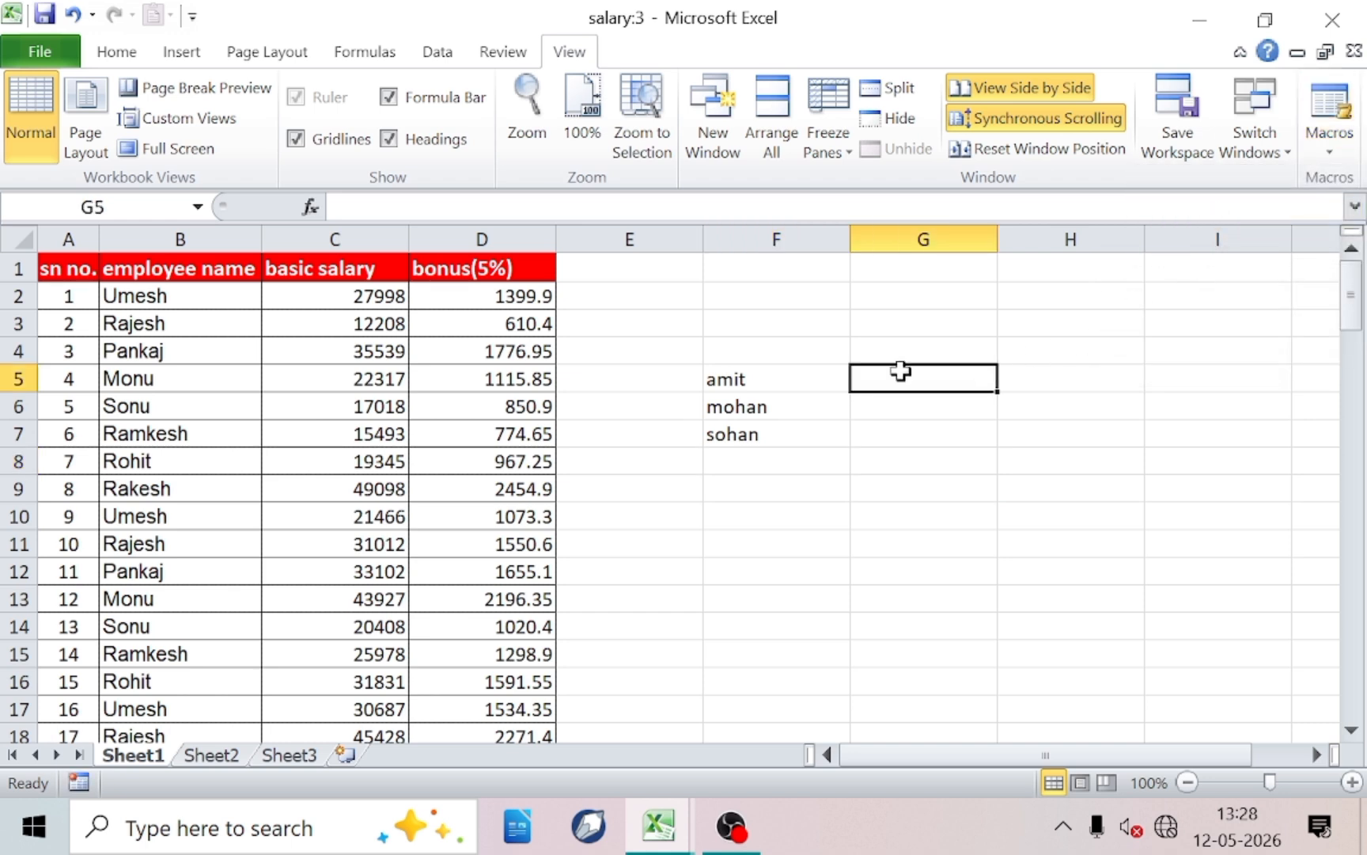
- Clear the sample names from the range F4:F8
drag(724, 352, 726, 454)
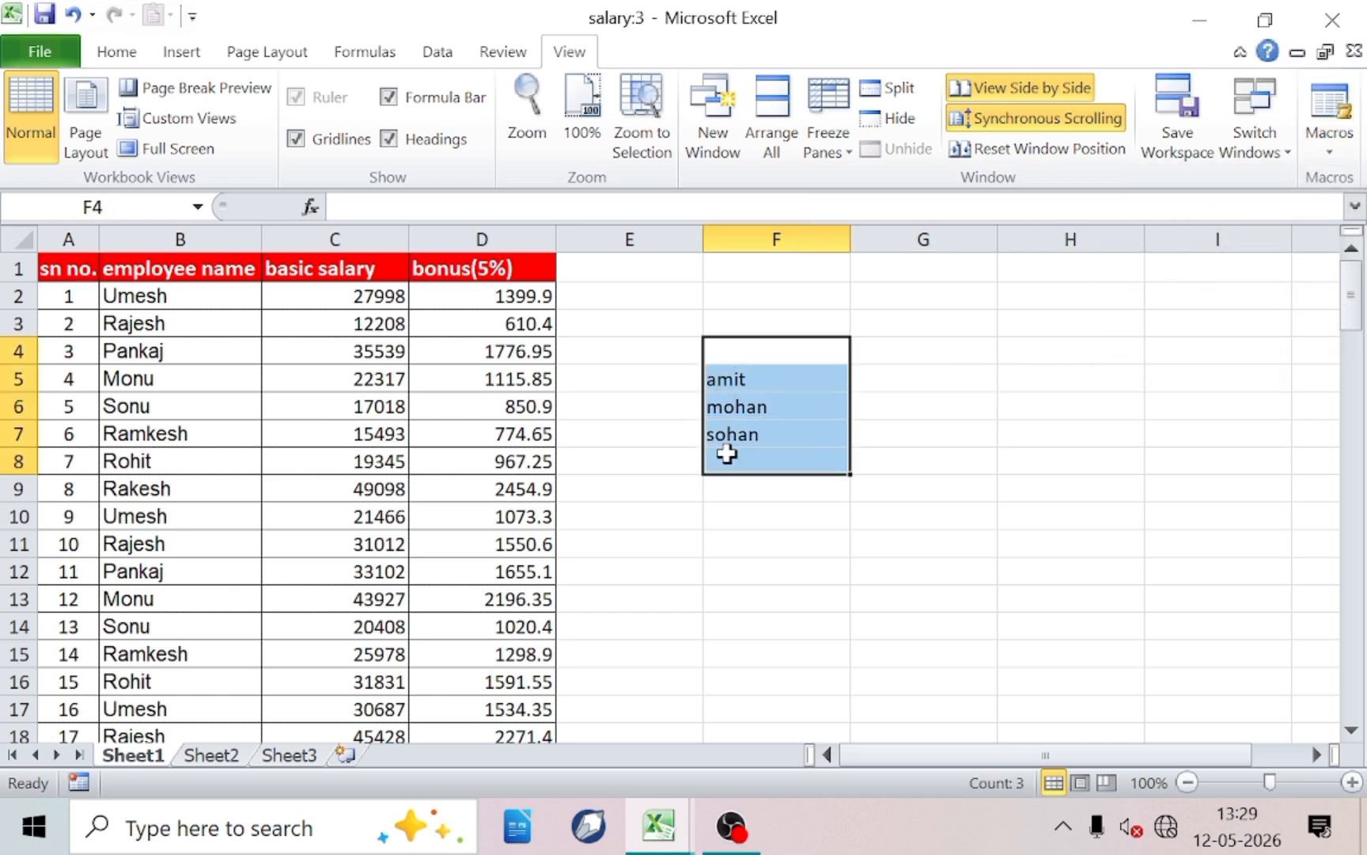
key(Delete)
click(1029, 409)
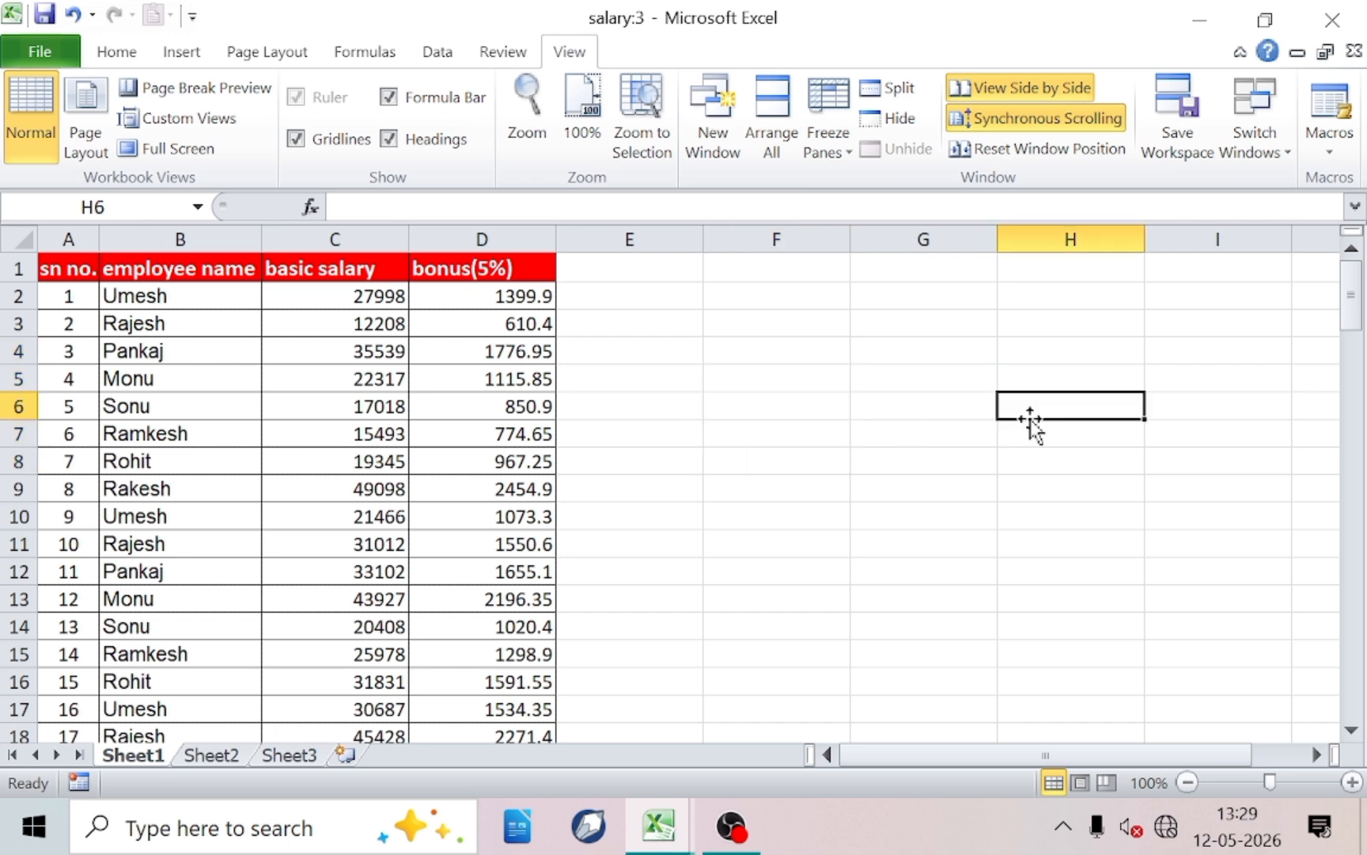
- Run Macro2 with cell G3 as the active cell
click(1018, 329)
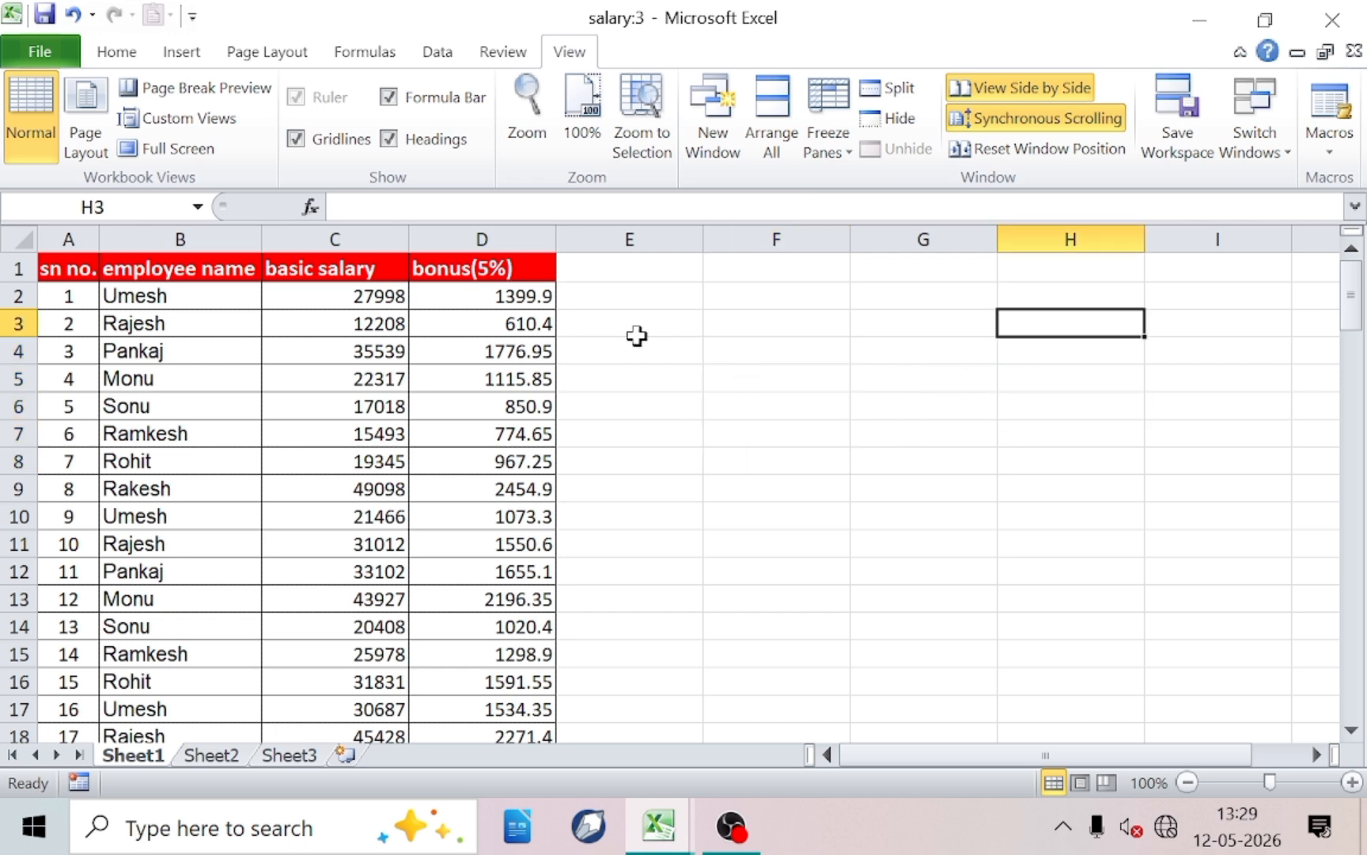
click(964, 323)
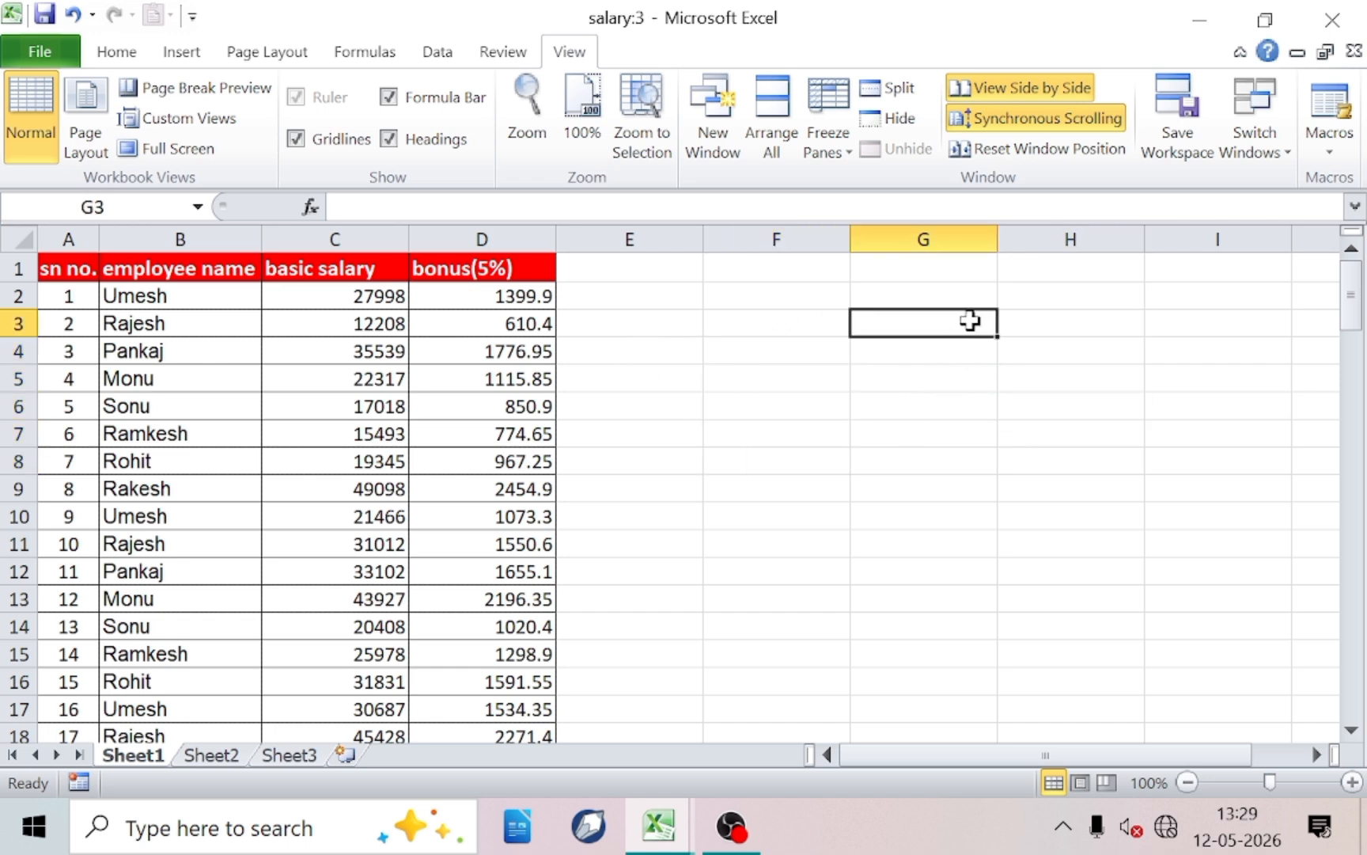
click(1314, 155)
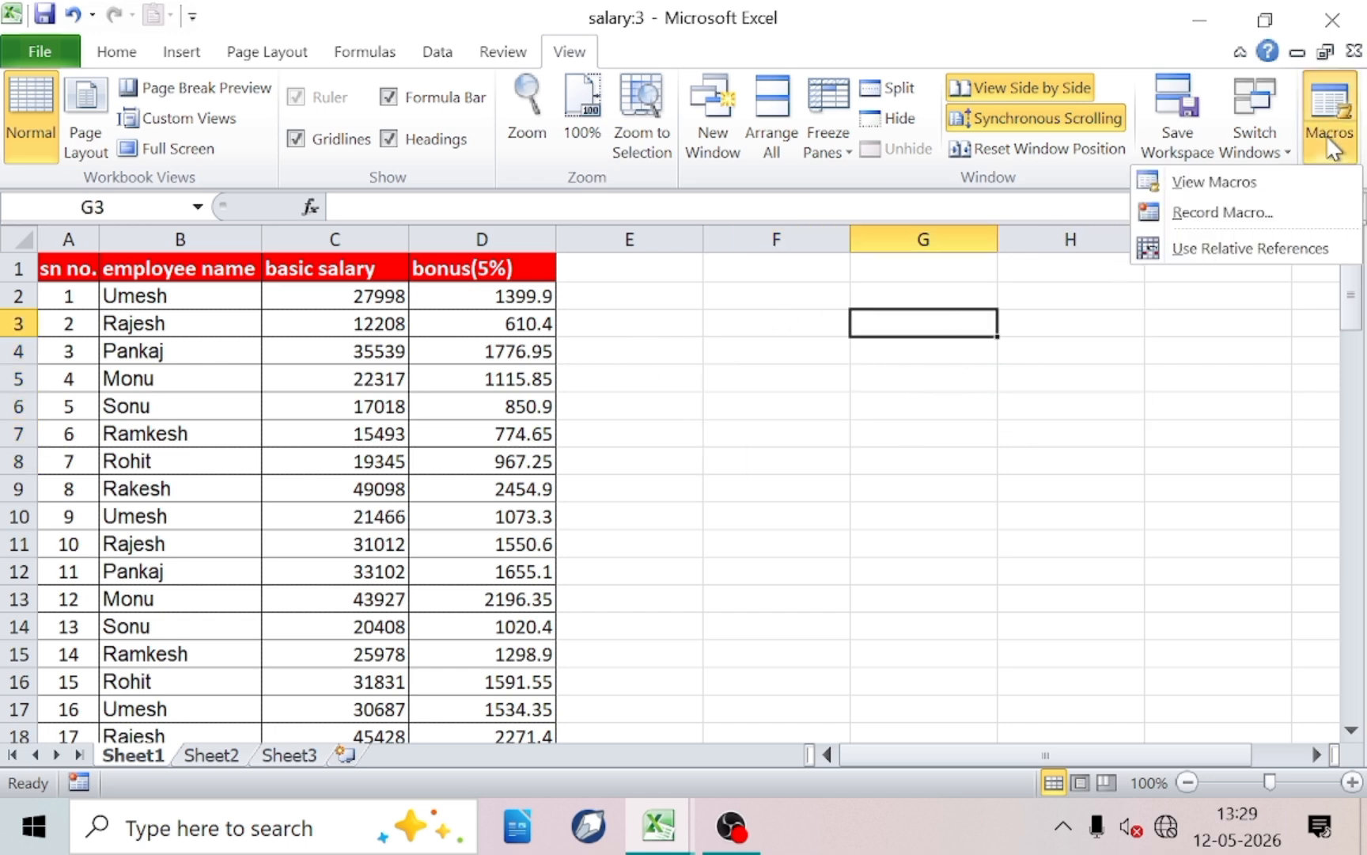
click(1227, 183)
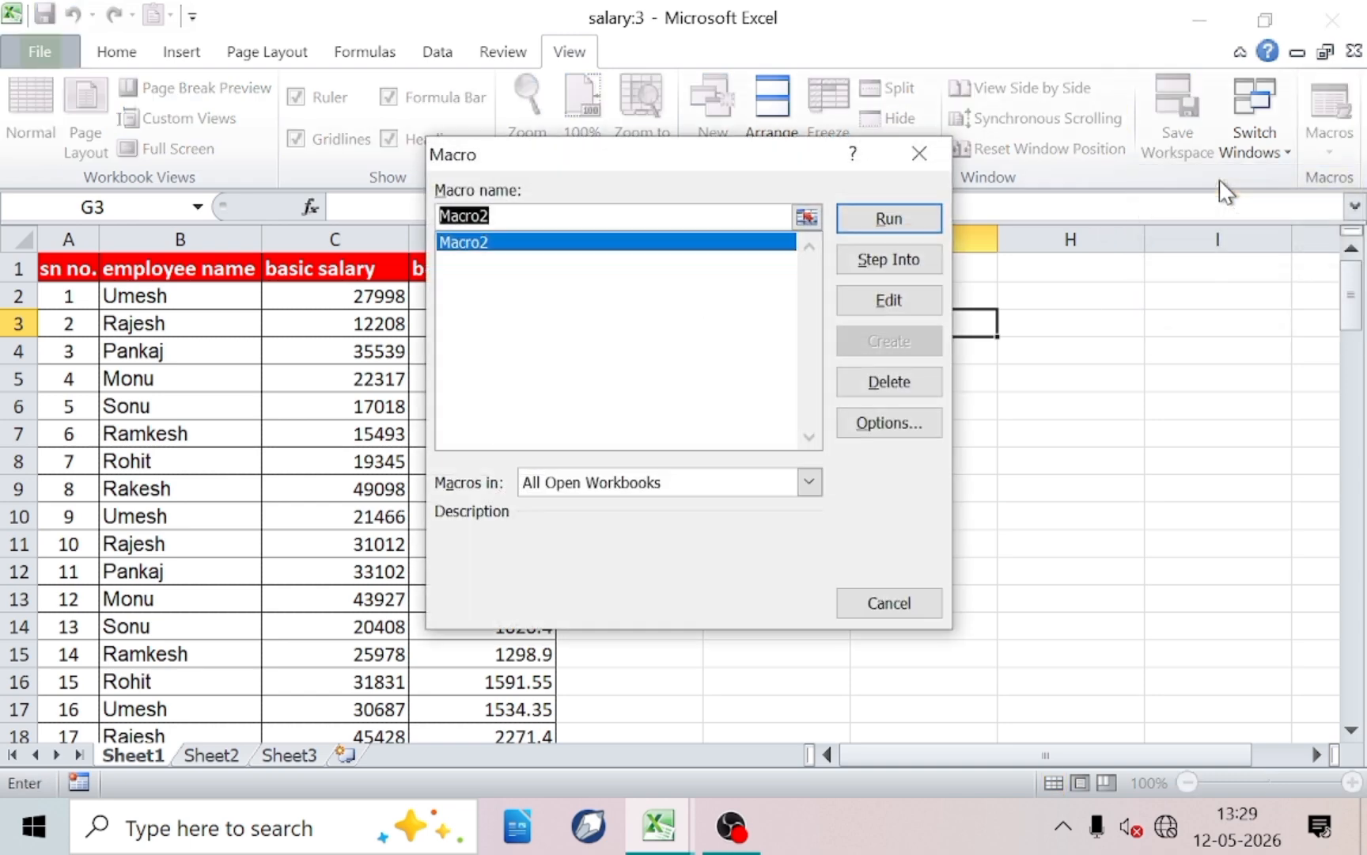
click(473, 243)
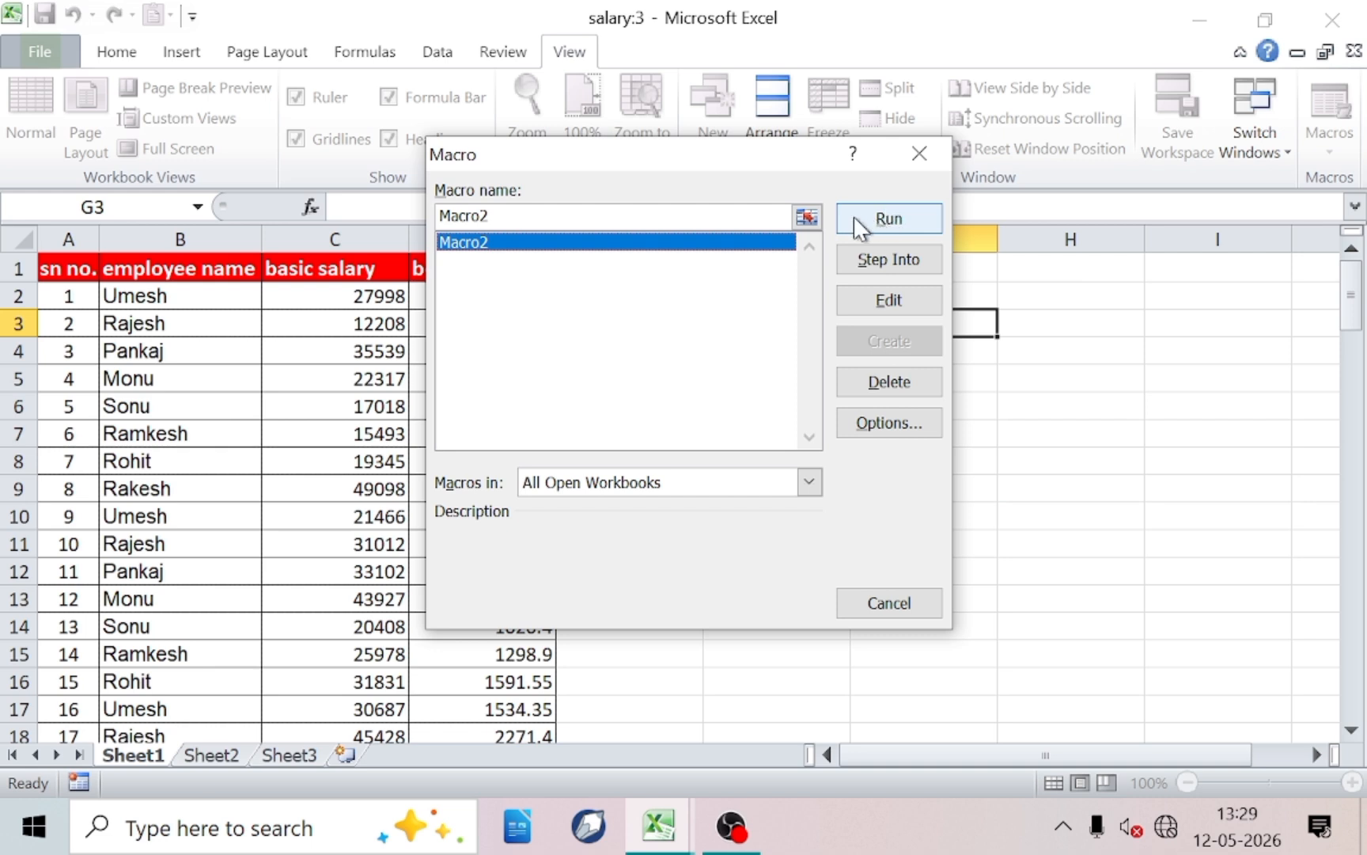
click(890, 221)
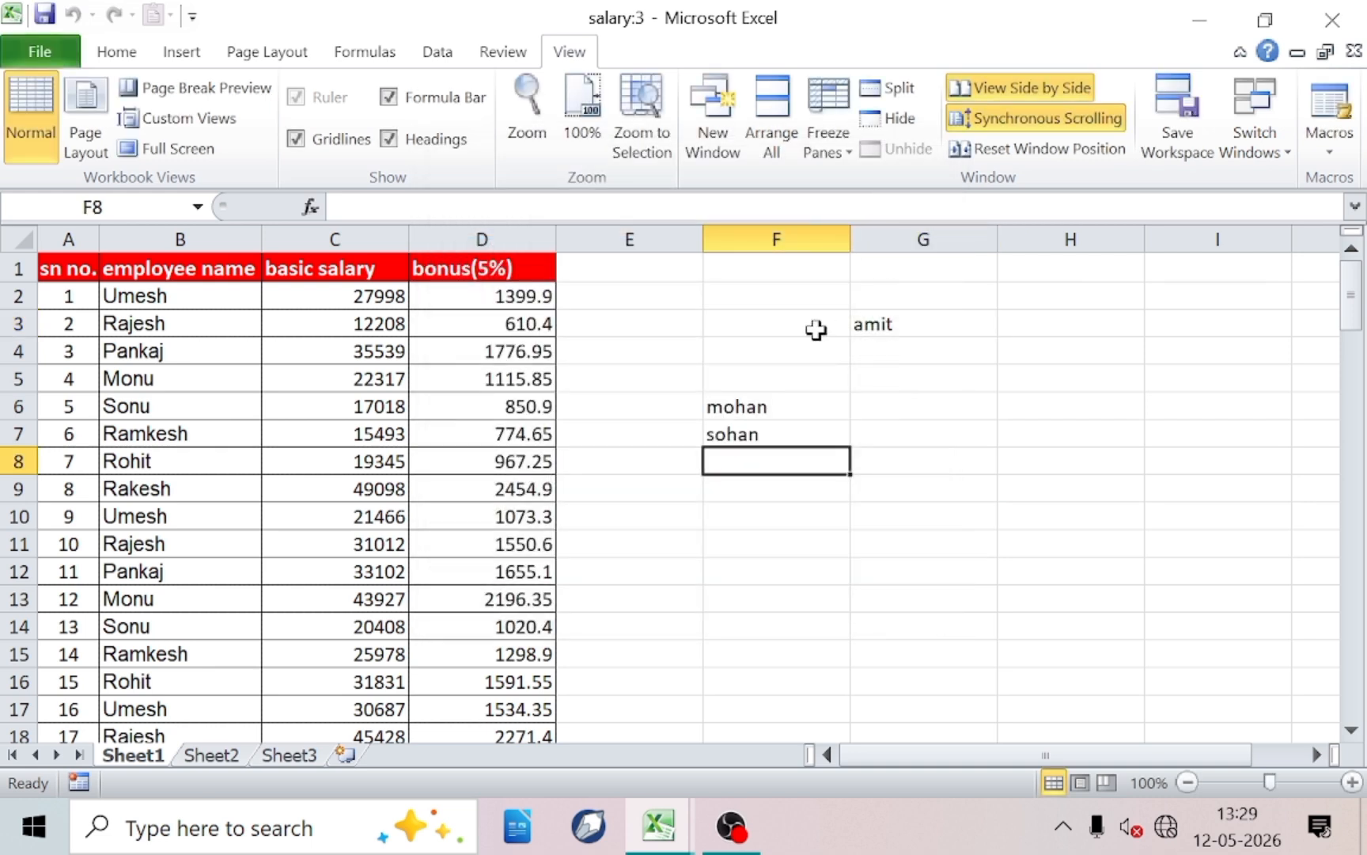
- Highlight the range F2:G8 to examine where the macro placed the names
click(754, 317)
drag(752, 298, 926, 473)
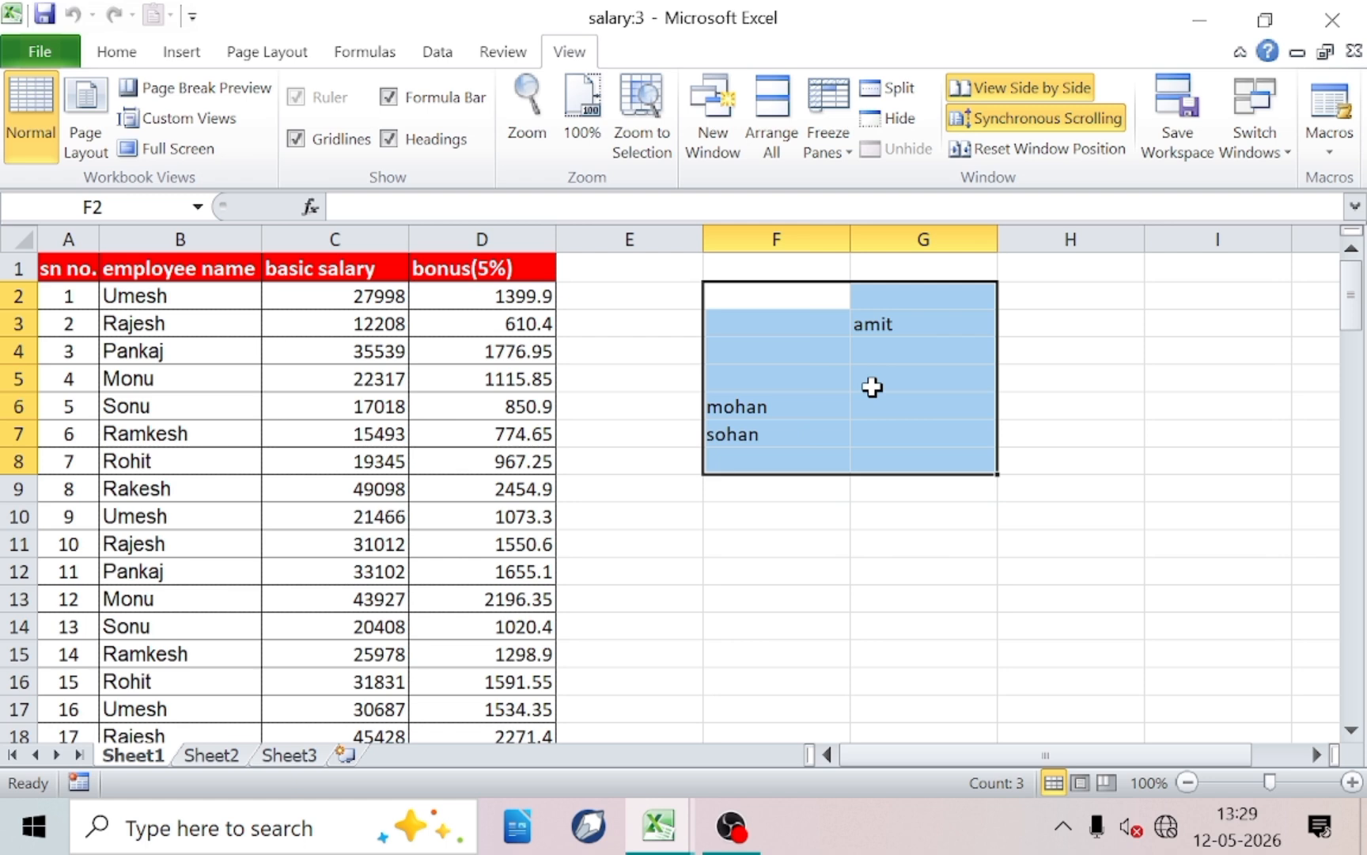
click(1124, 382)
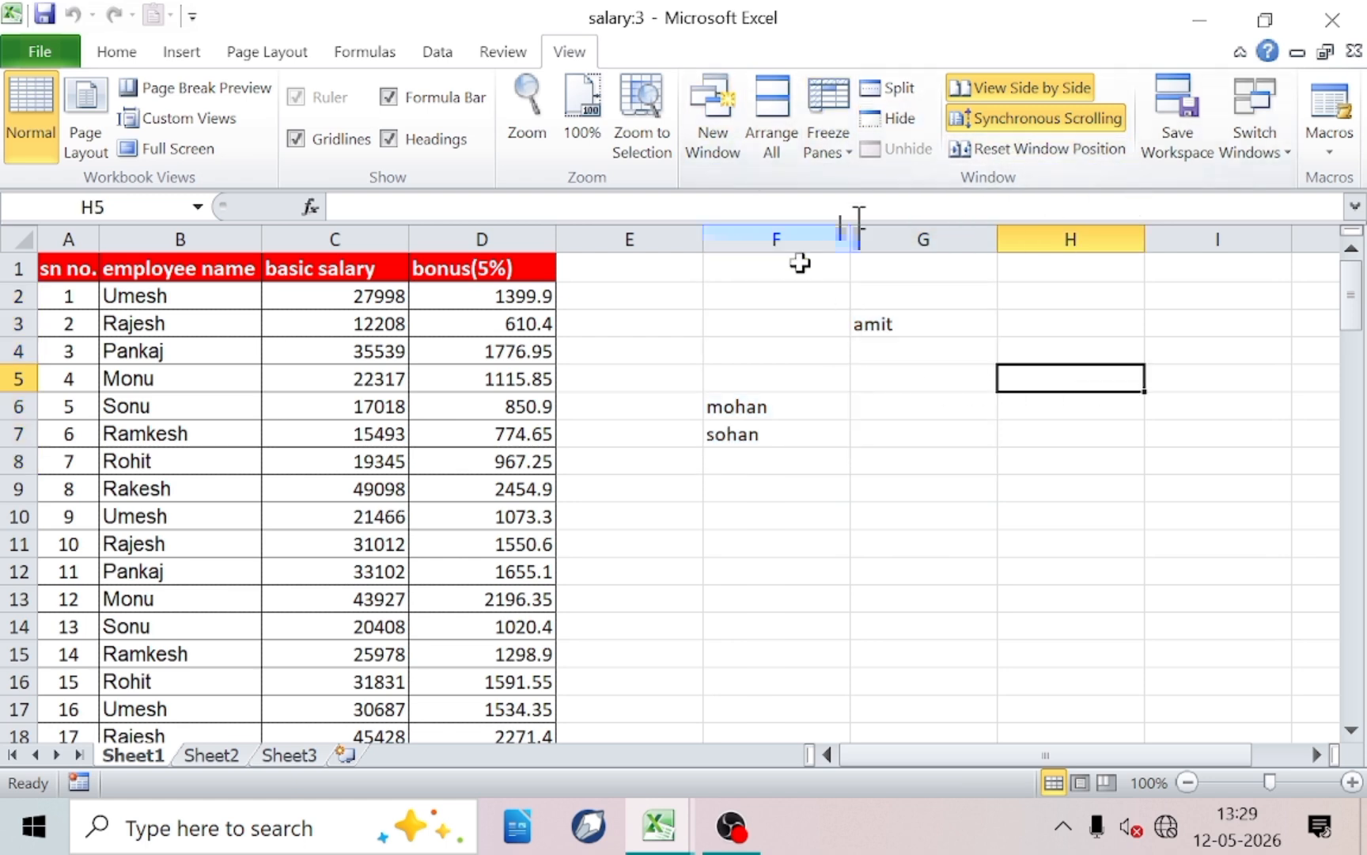
click(732, 323)
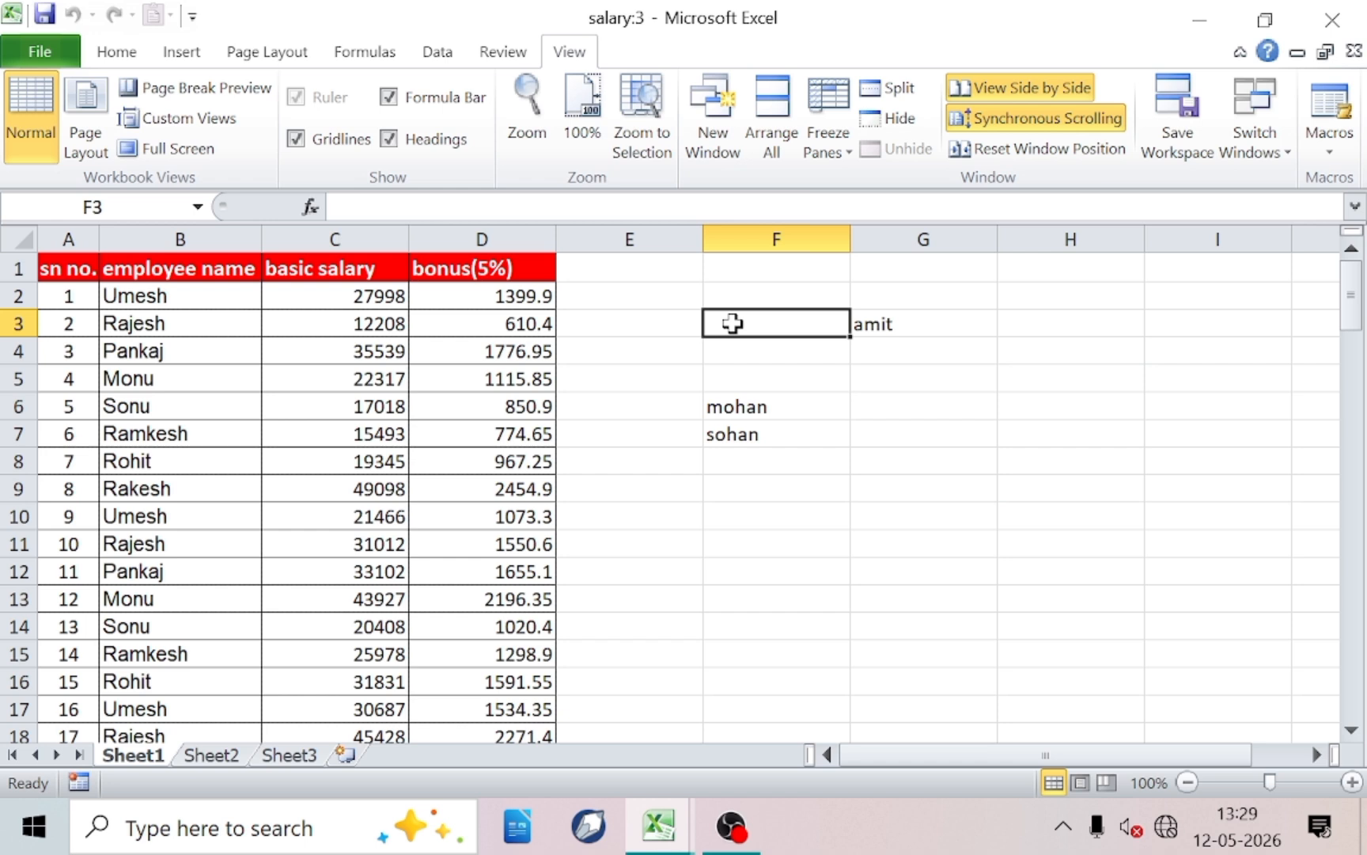